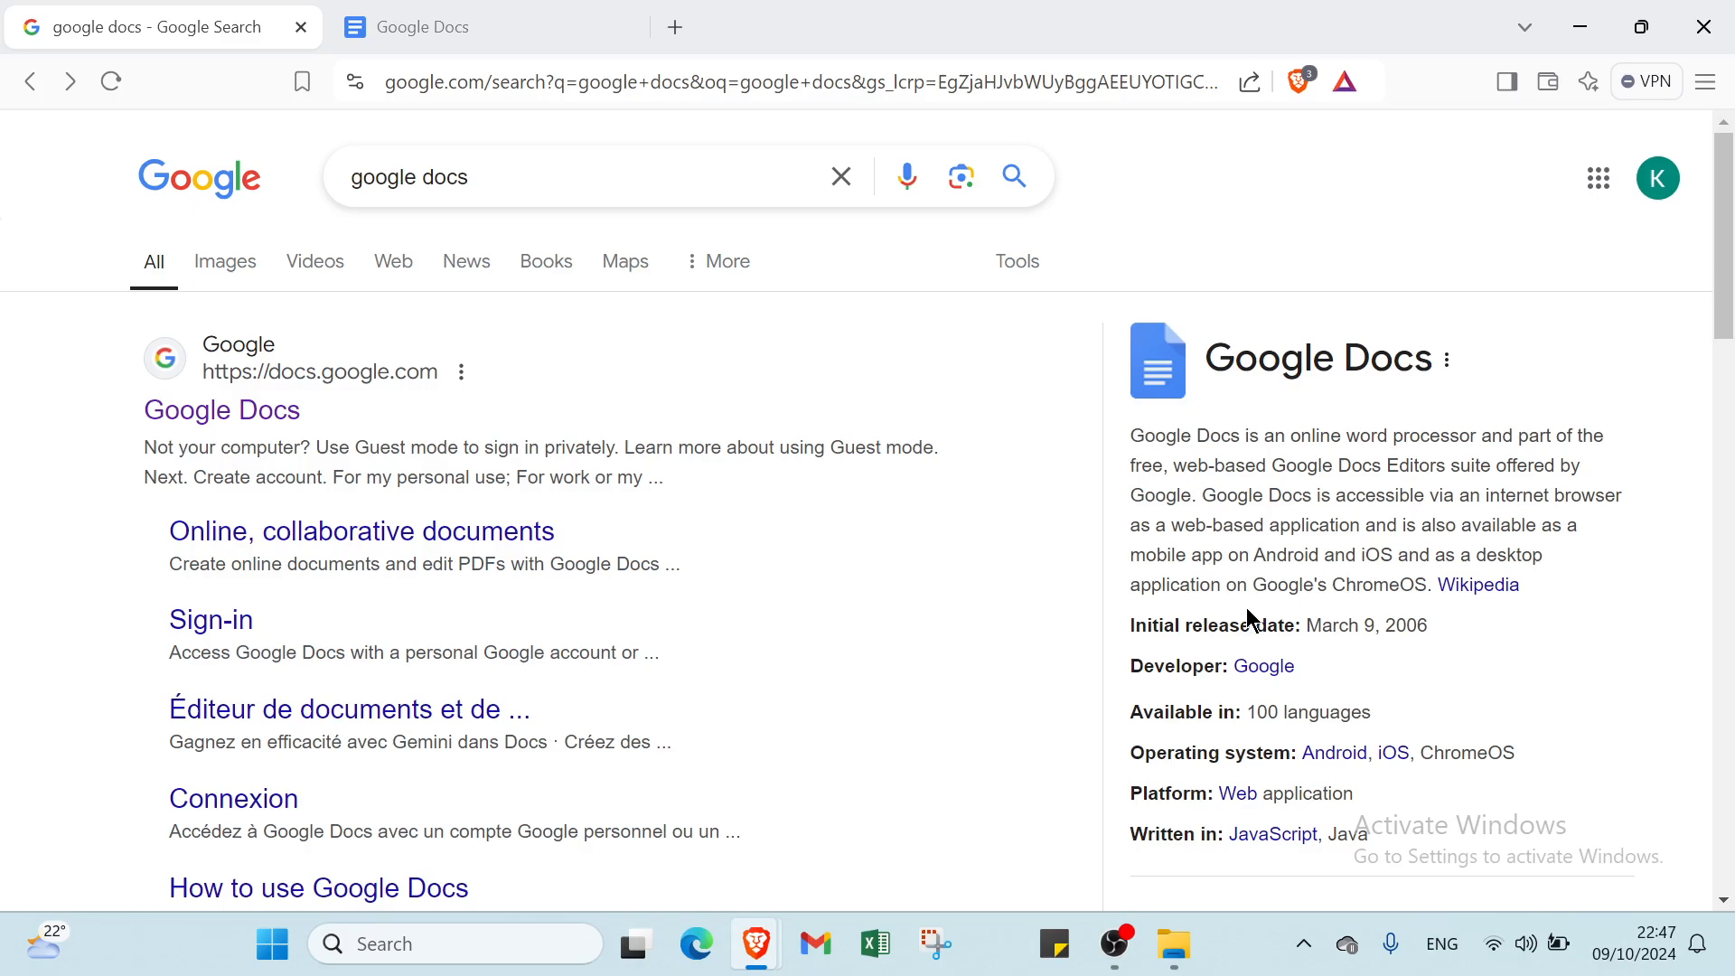
Switch to Google Docs and open the document "test" from the recent documents.
{"action": "scroll", "coordinate": [1384, 636], "scroll_direction": "down", "scroll_amount": 4}
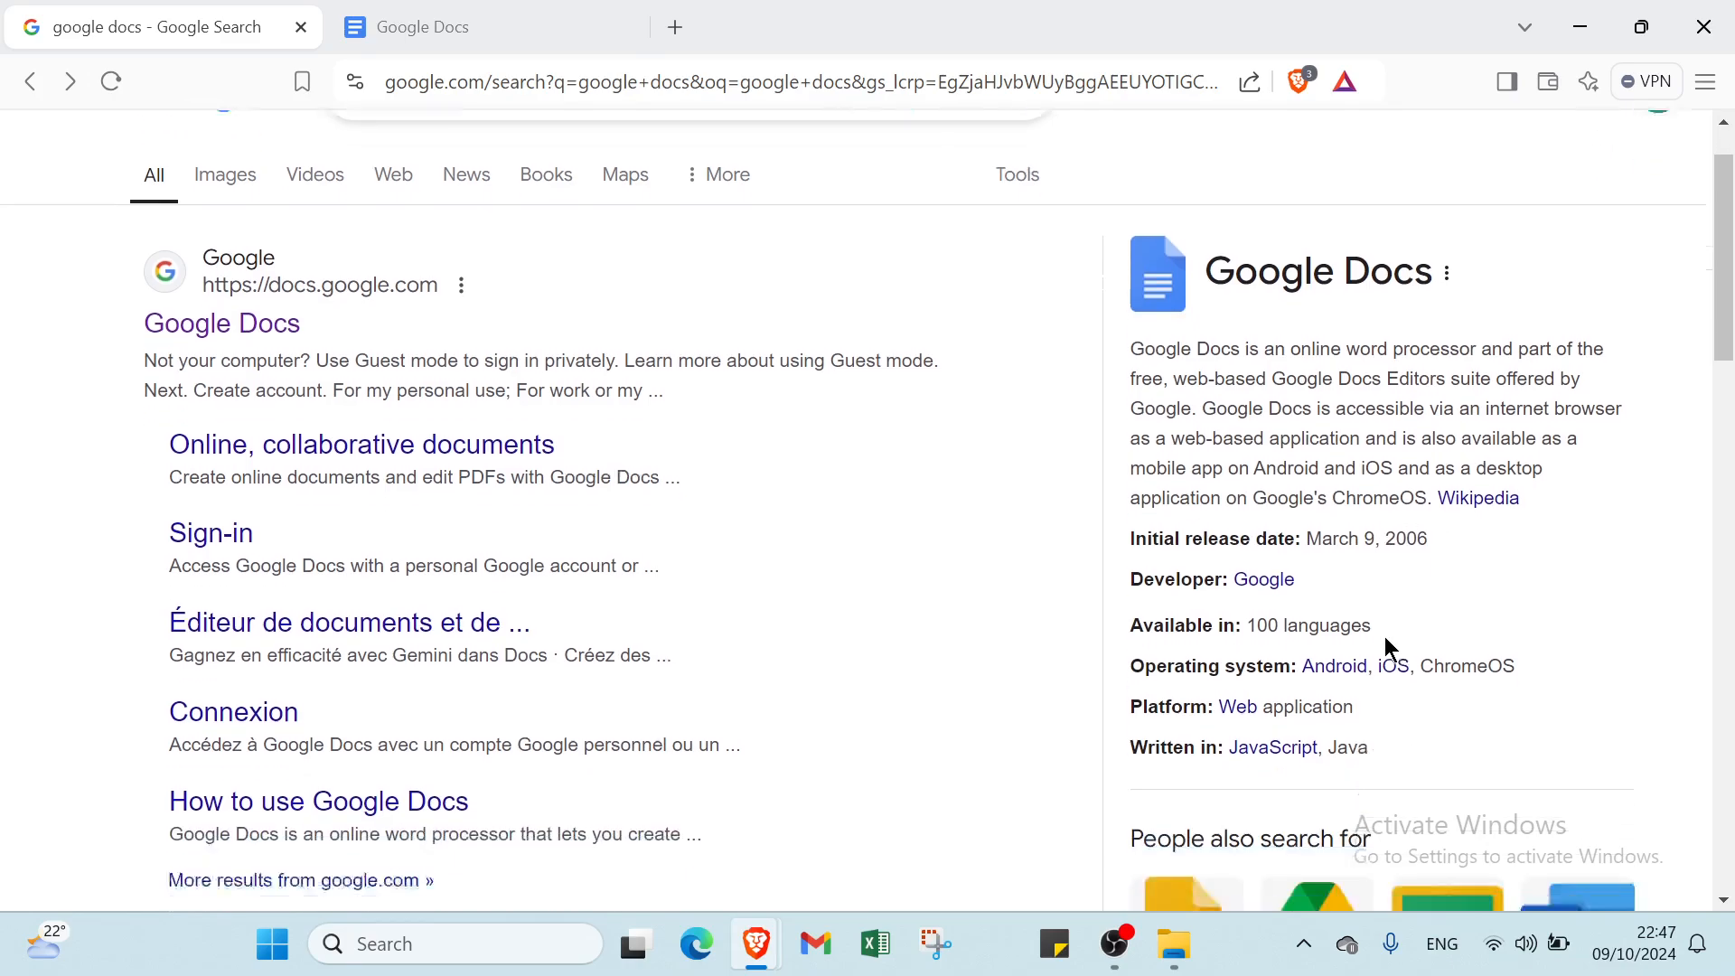
{"action": "scroll", "coordinate": [1363, 620], "scroll_direction": "up", "scroll_amount": 4}
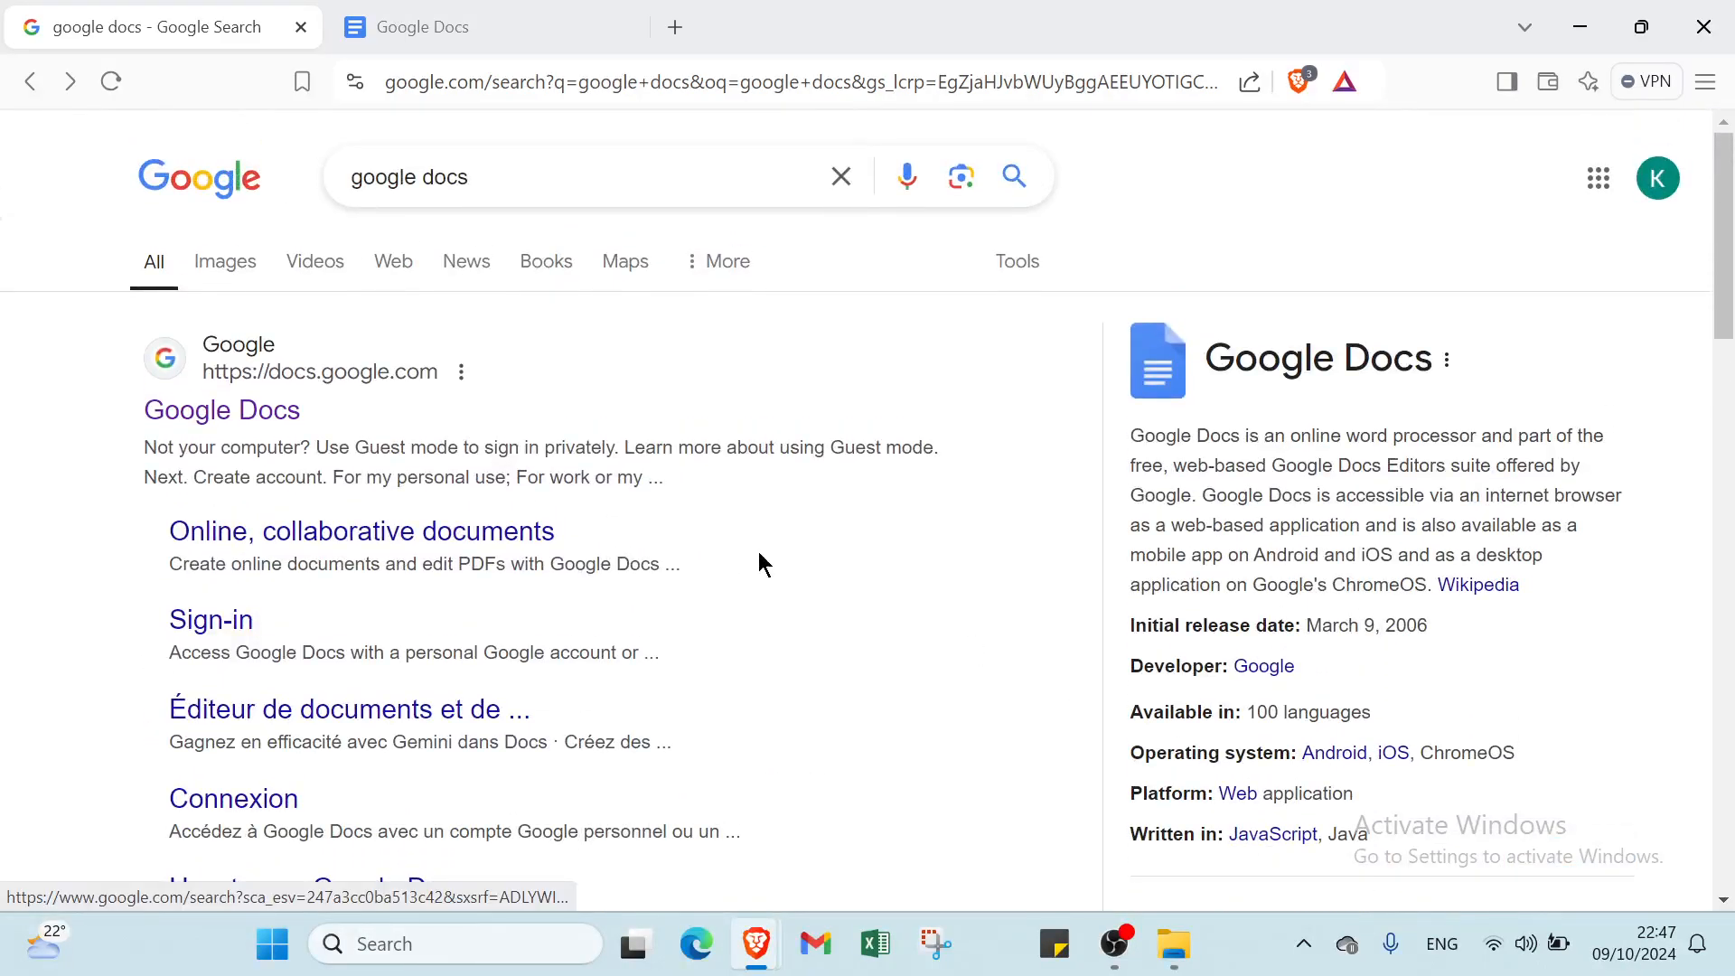
{"action": "left_click", "coordinate": [466, 43]}
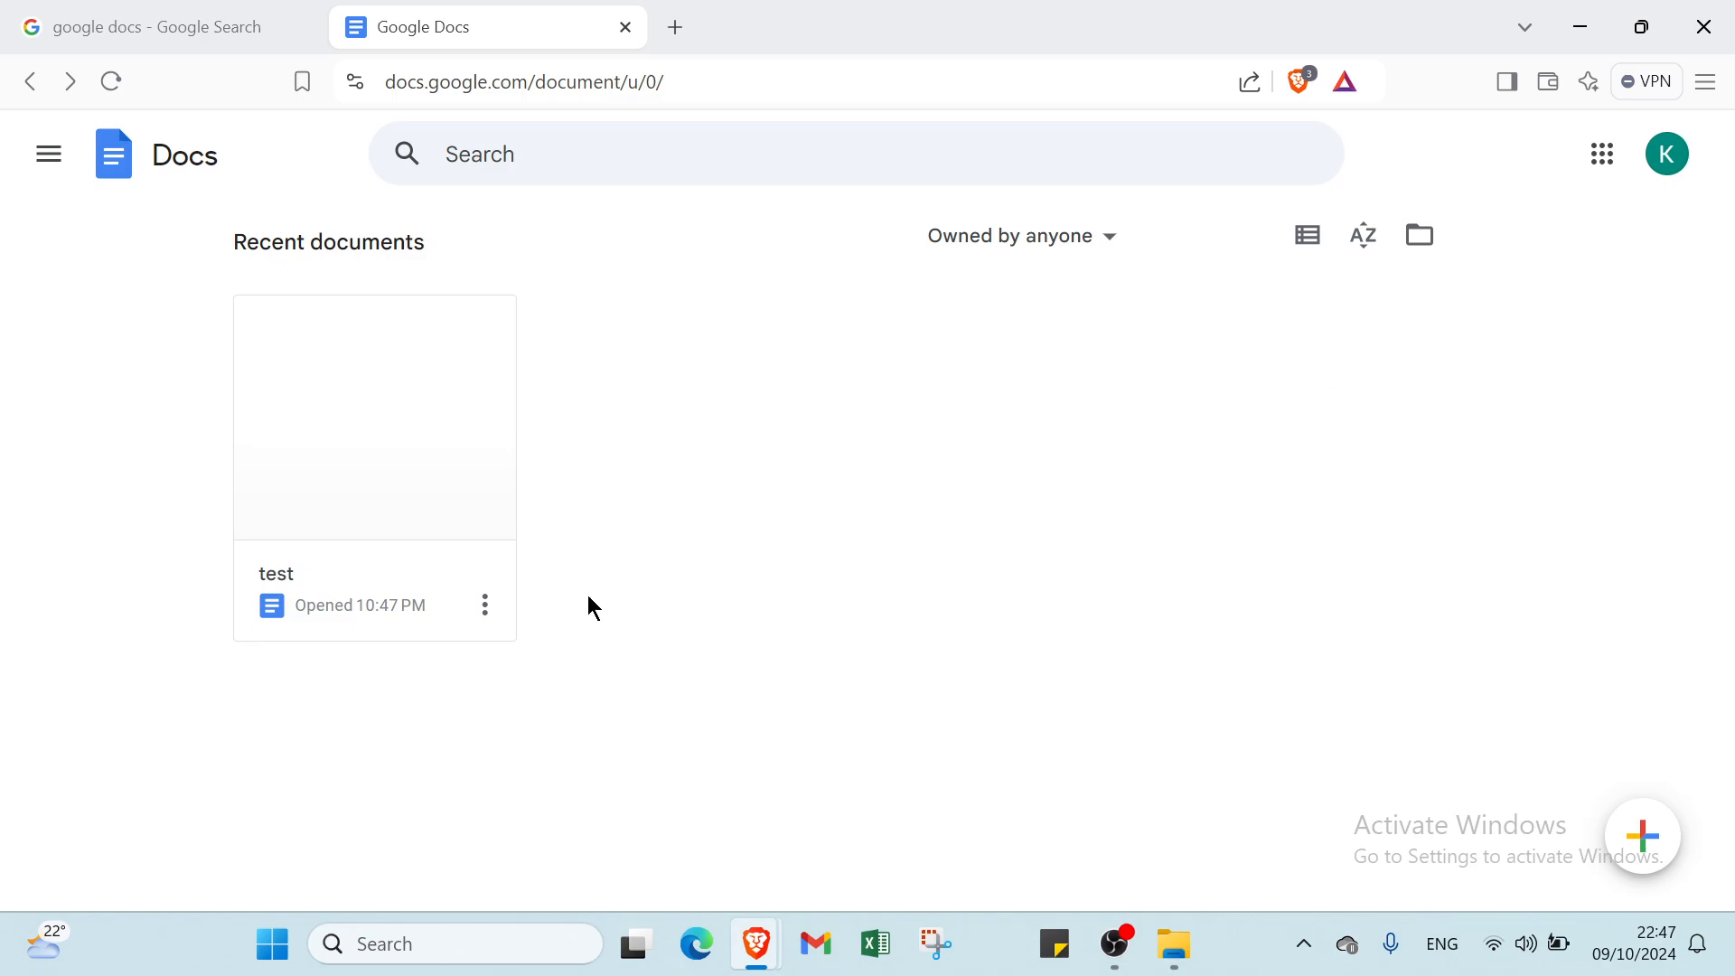
{"action": "left_click", "coordinate": [414, 551]}
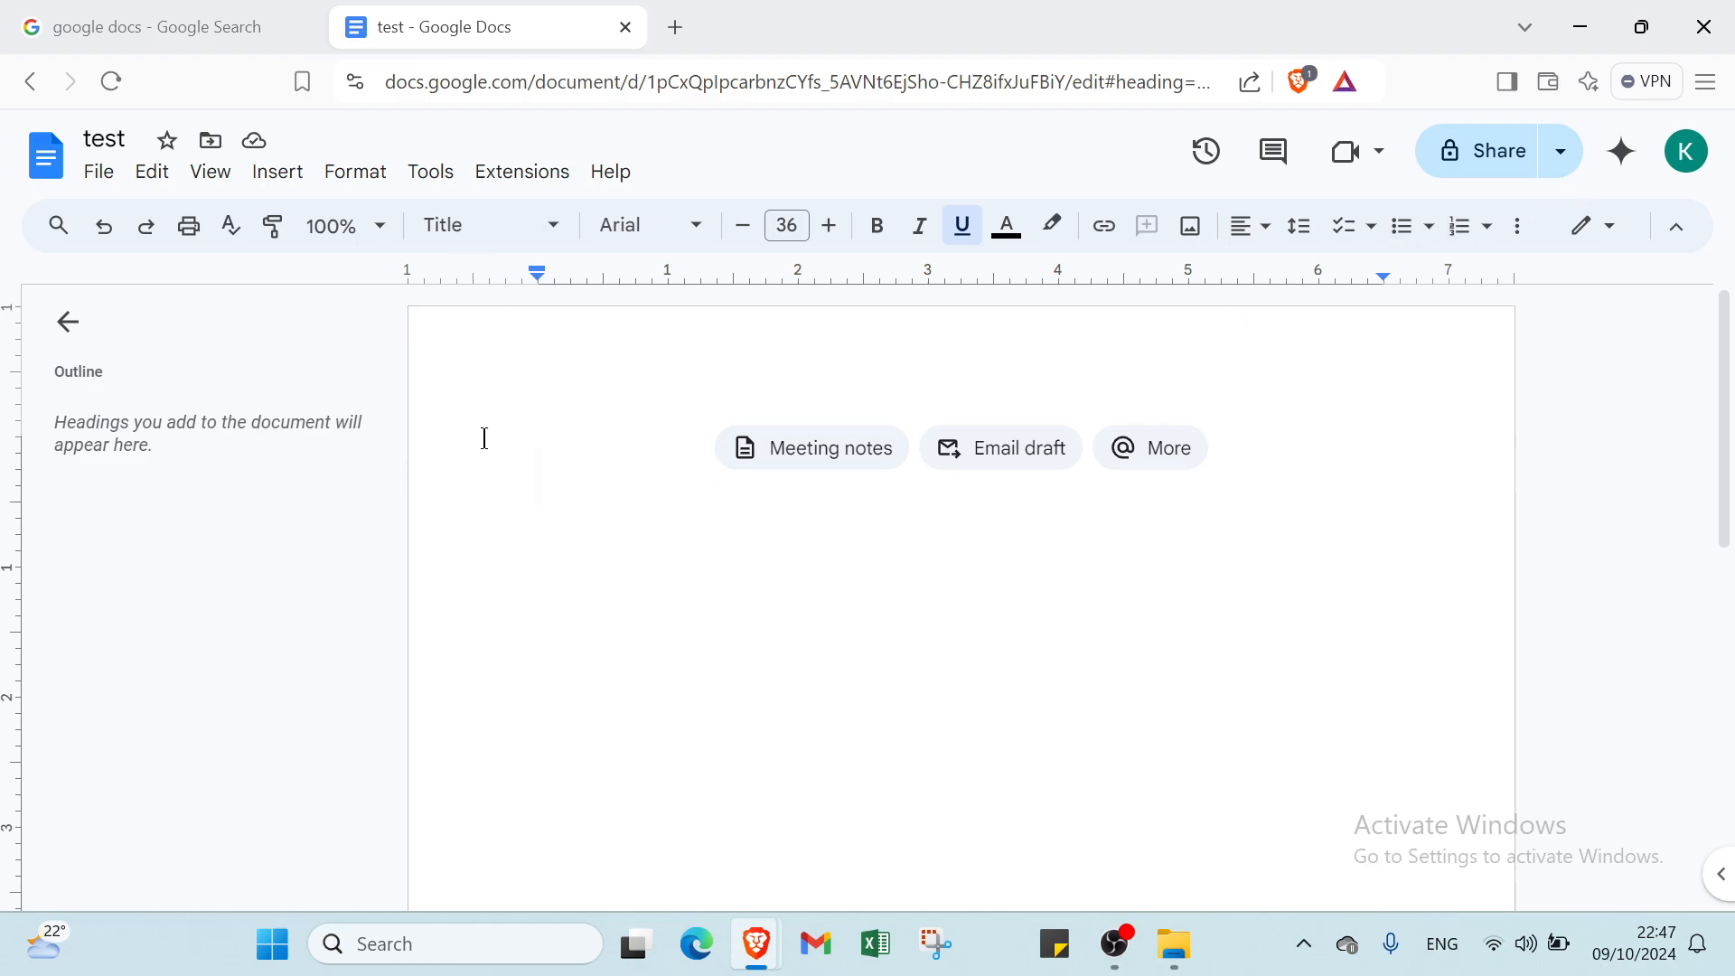
{"action": "left_click", "coordinate": [30, 82]}
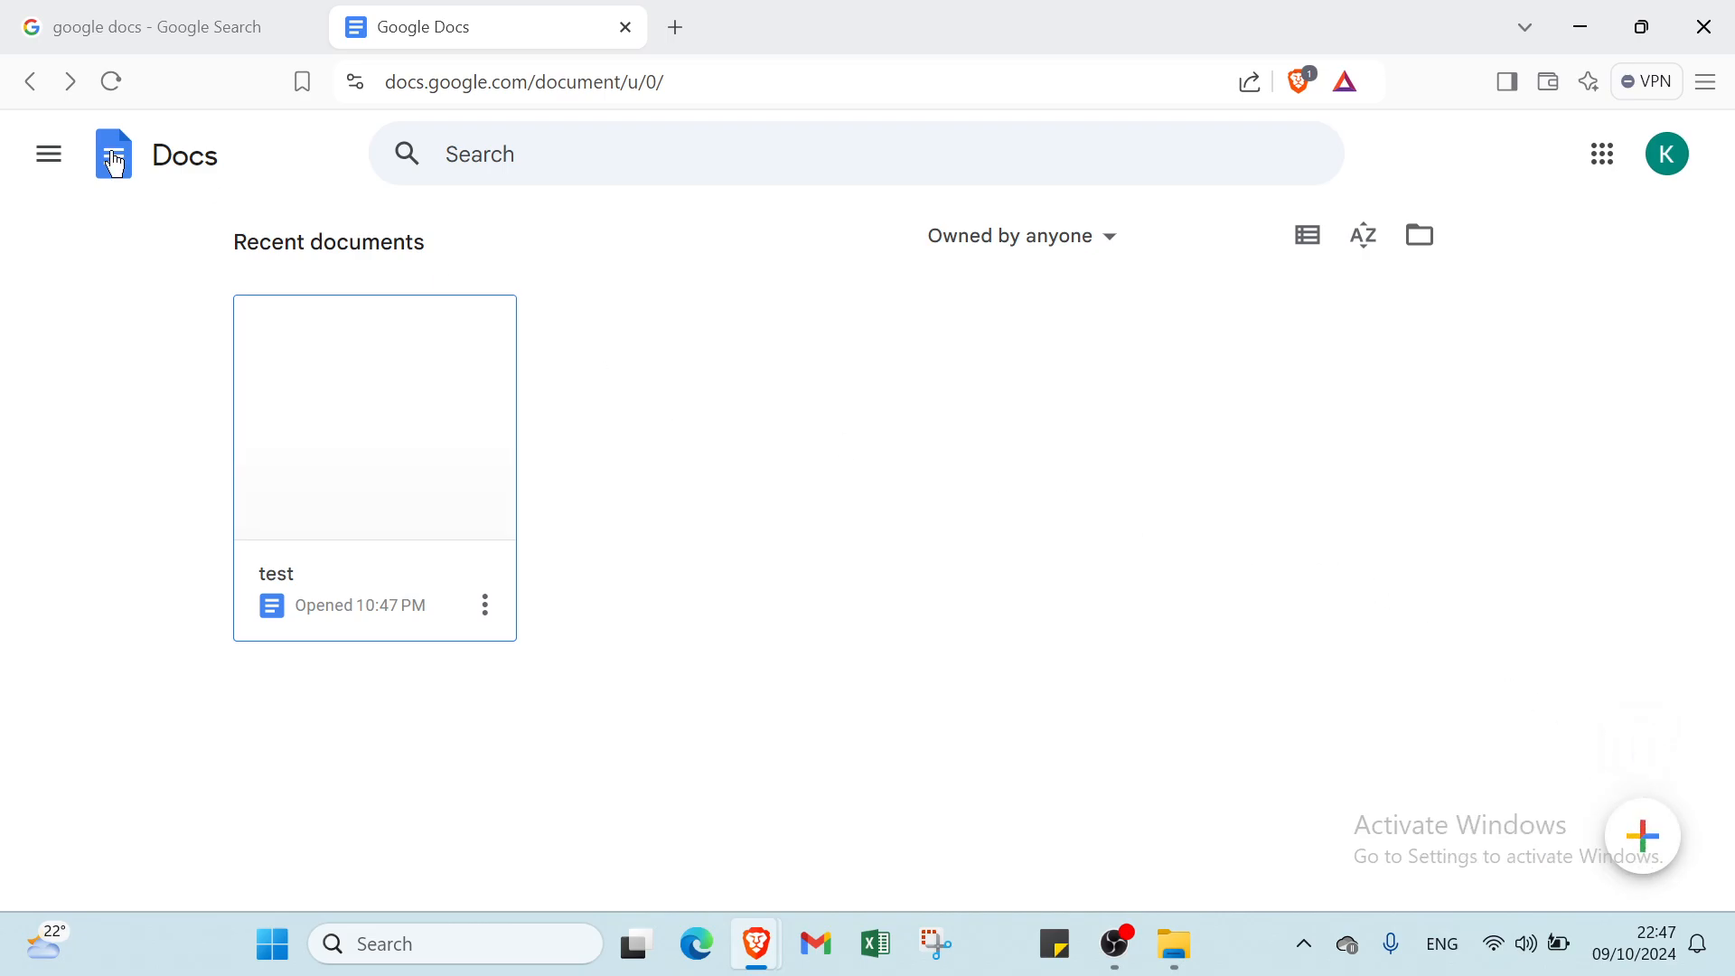
{"action": "left_click", "coordinate": [461, 358]}
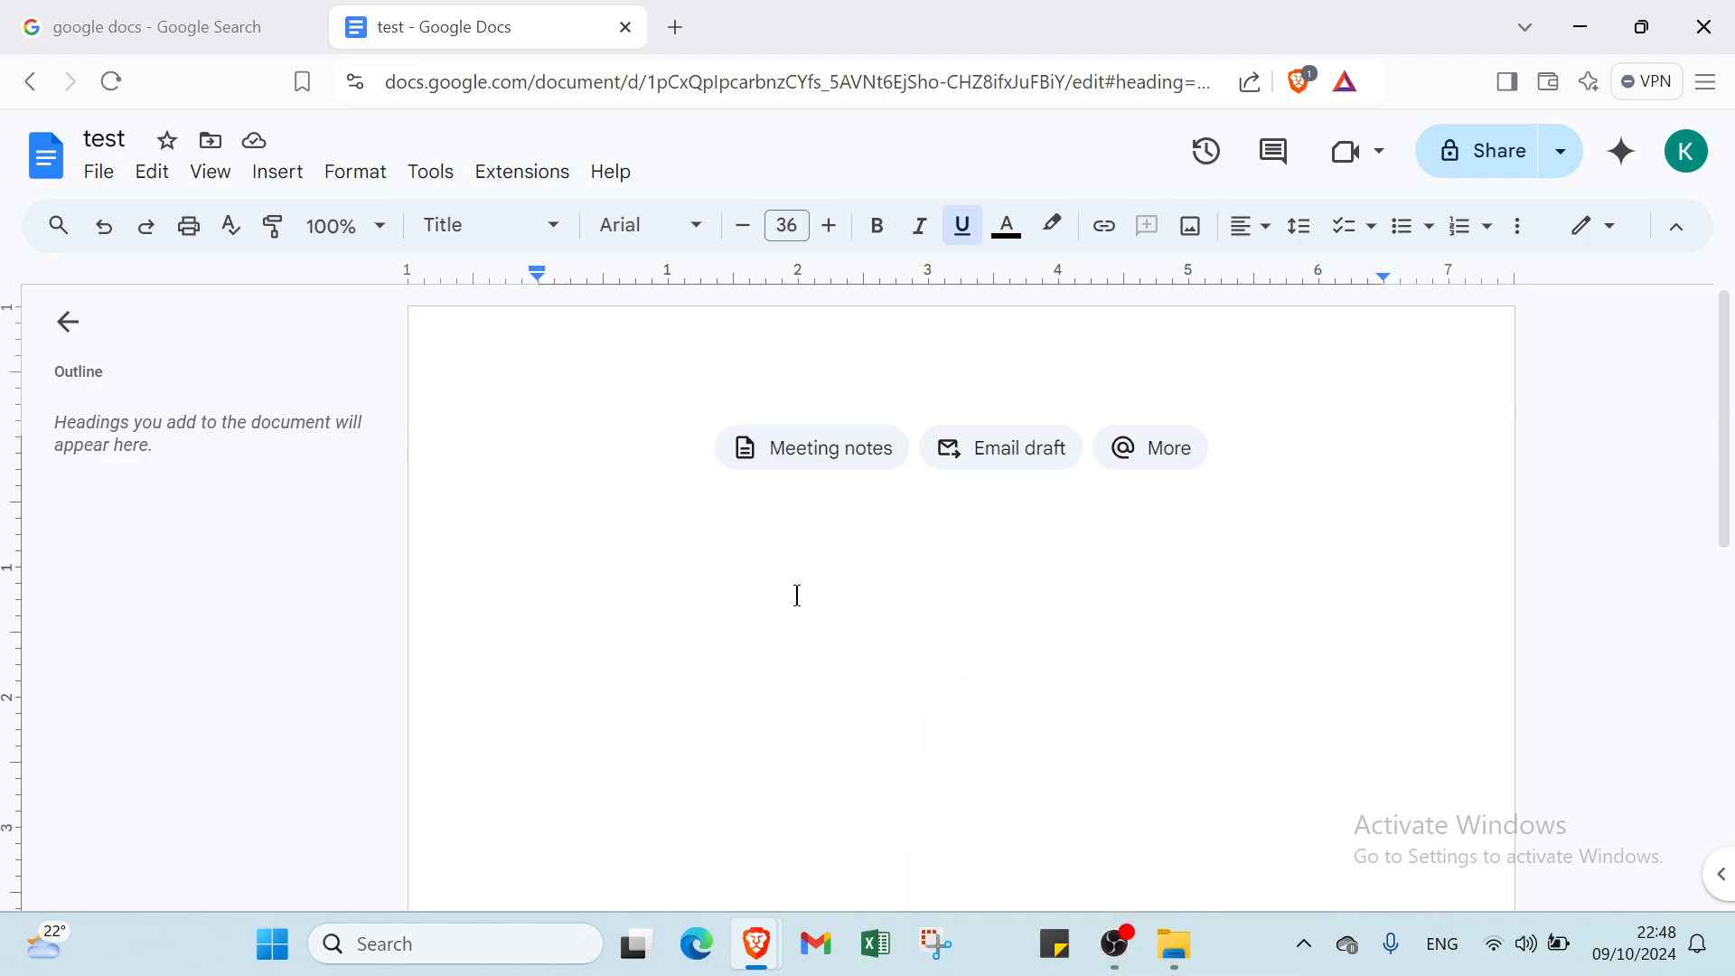
Edit the document's title and enter "test" as its name.
{"action": "left_click", "coordinate": [133, 138]}
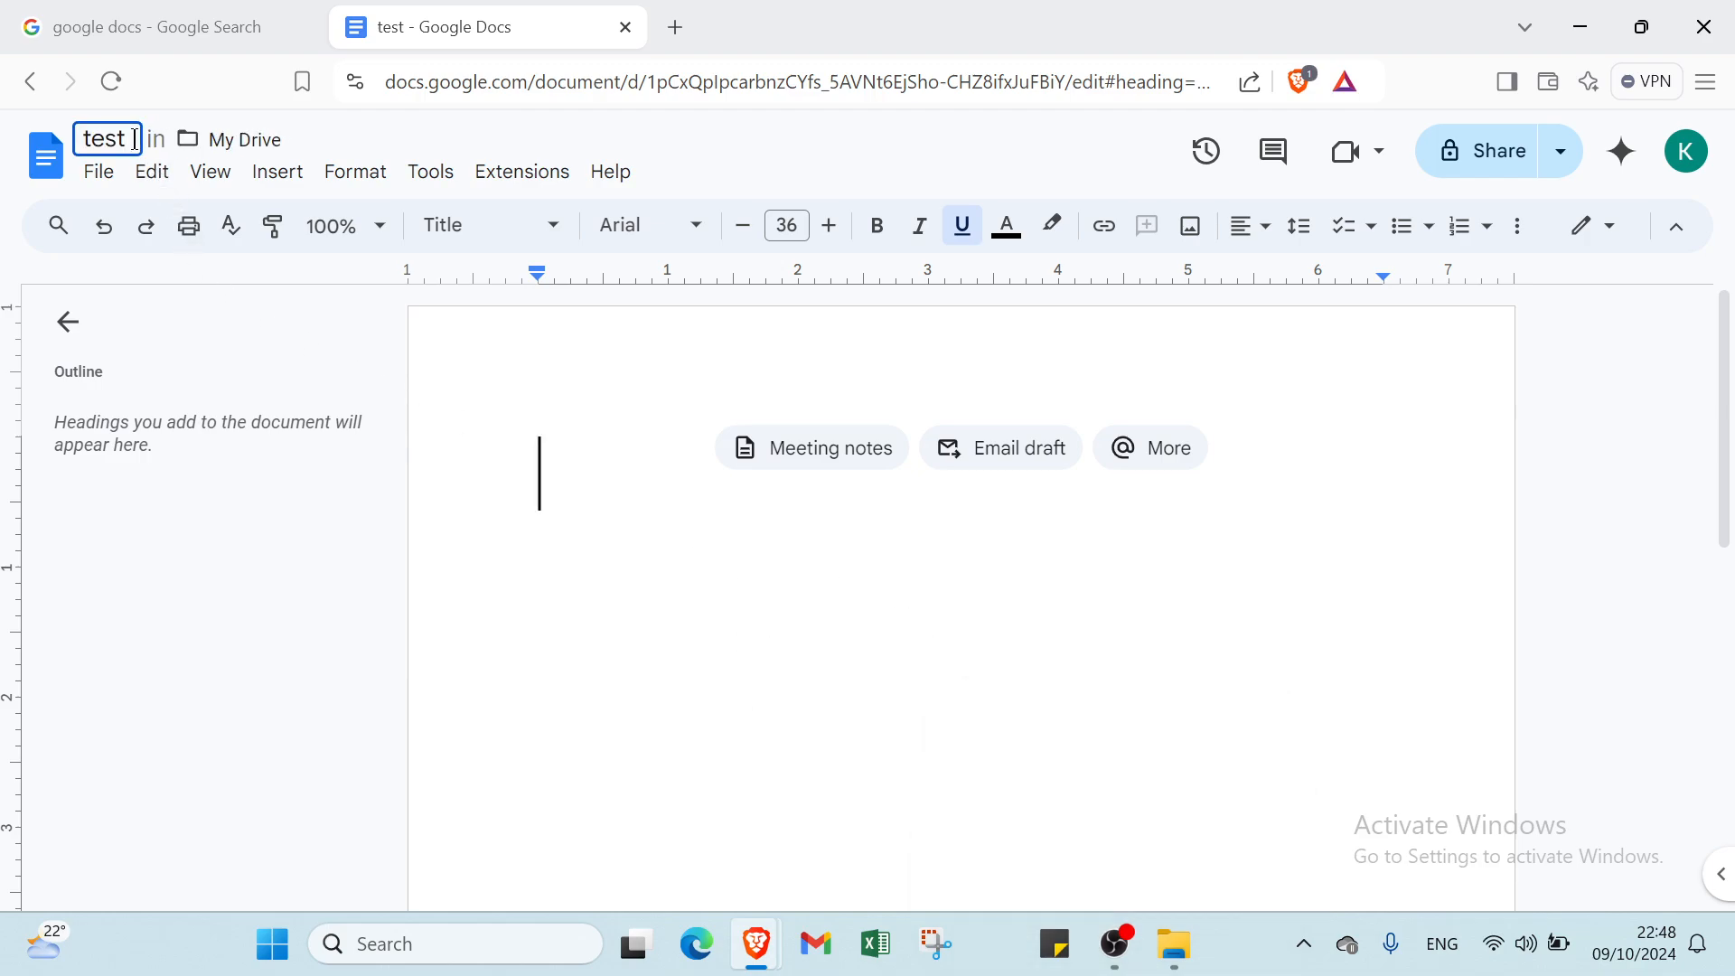
{"action": "key", "text": "BackSpace"}
{"action": "type", "text": "test"}
{"action": "key", "text": "Return"}
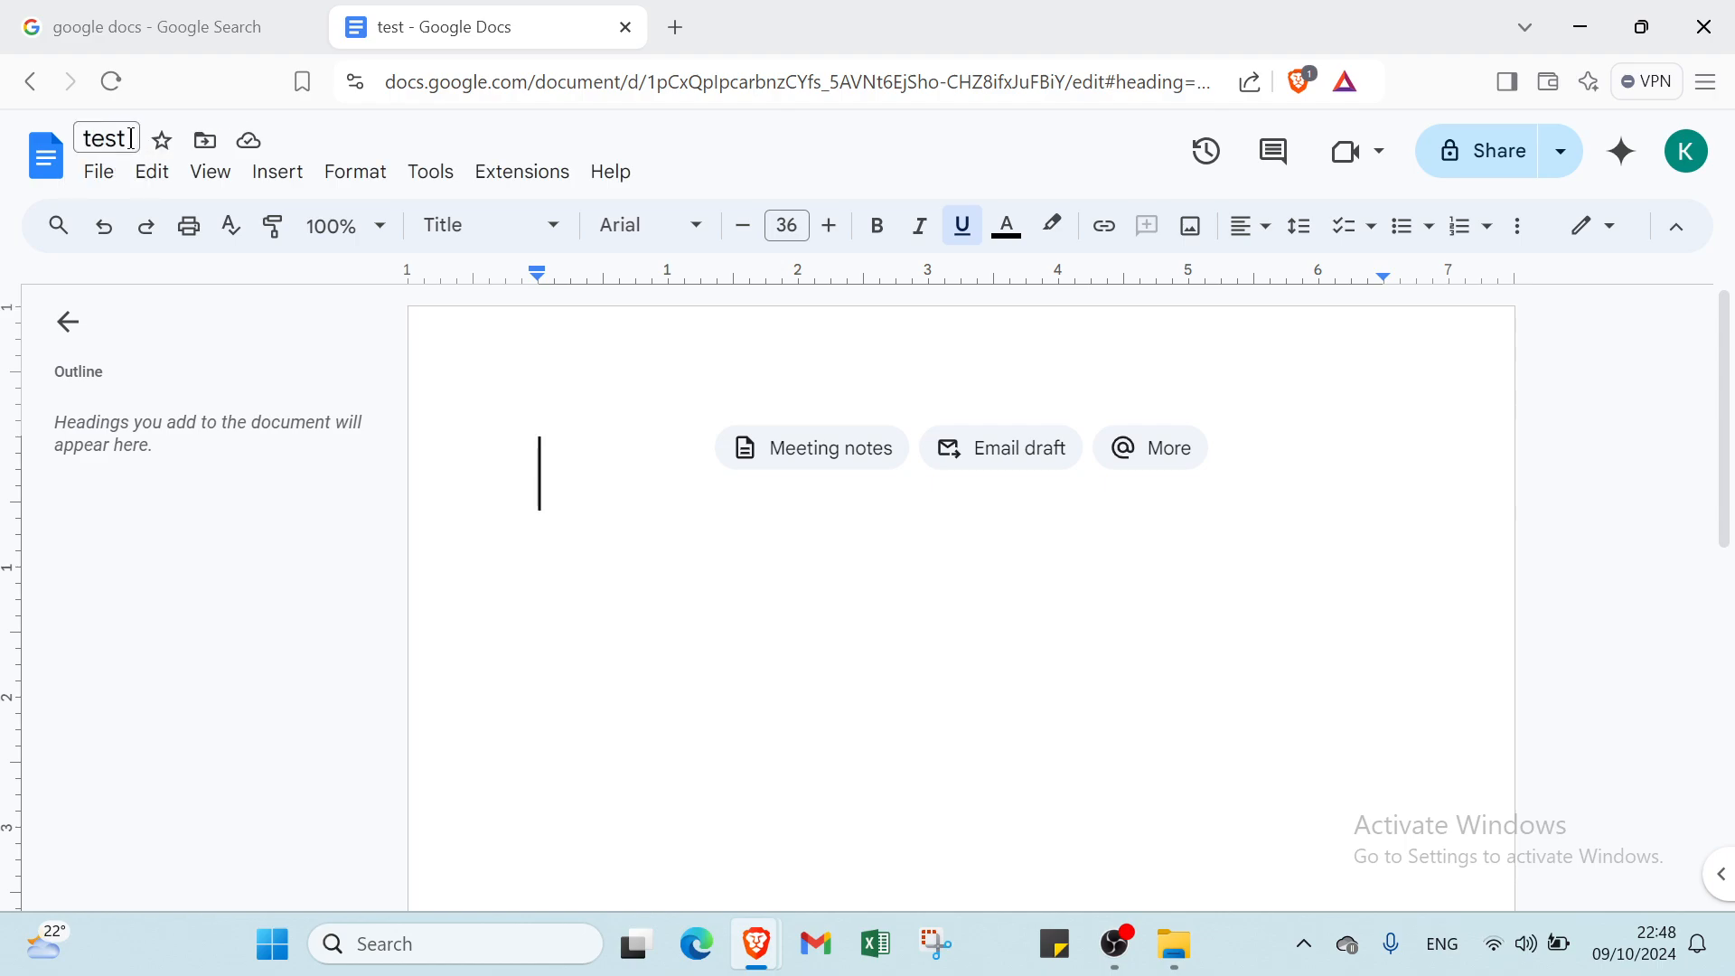
Browse the suggested, starred and all-locations destinations for moving the document, and cancel the move.
{"action": "left_click", "coordinate": [205, 142]}
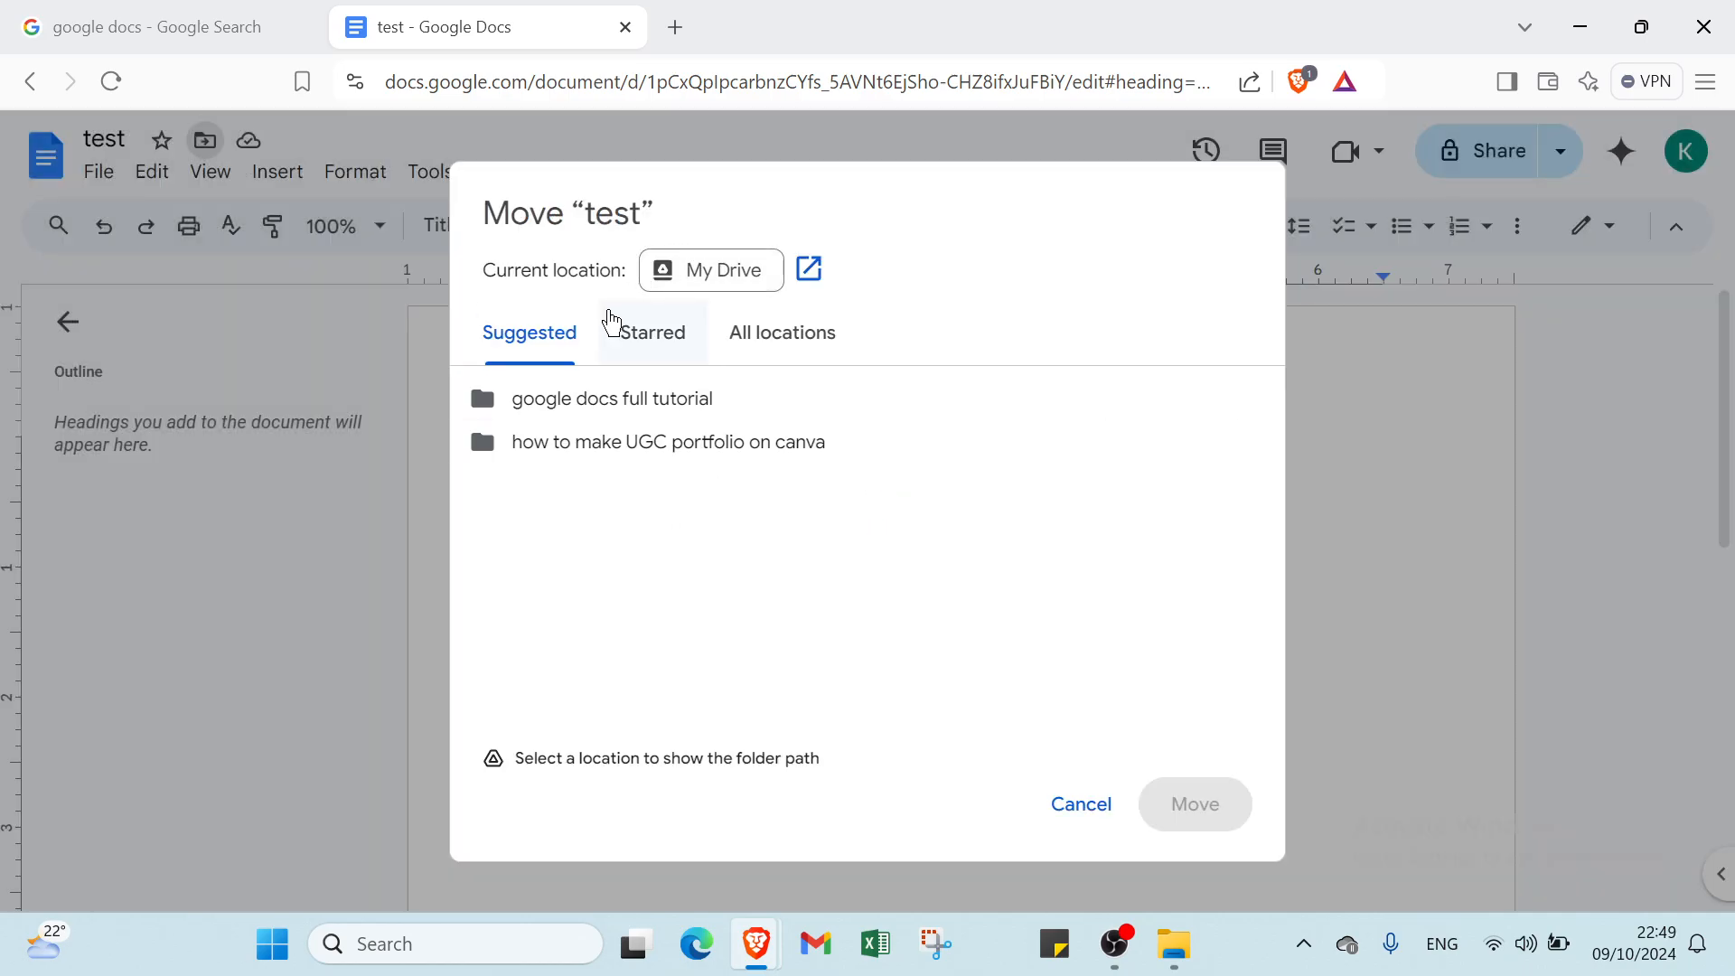
{"action": "left_click", "coordinate": [639, 346]}
{"action": "left_click", "coordinate": [767, 333]}
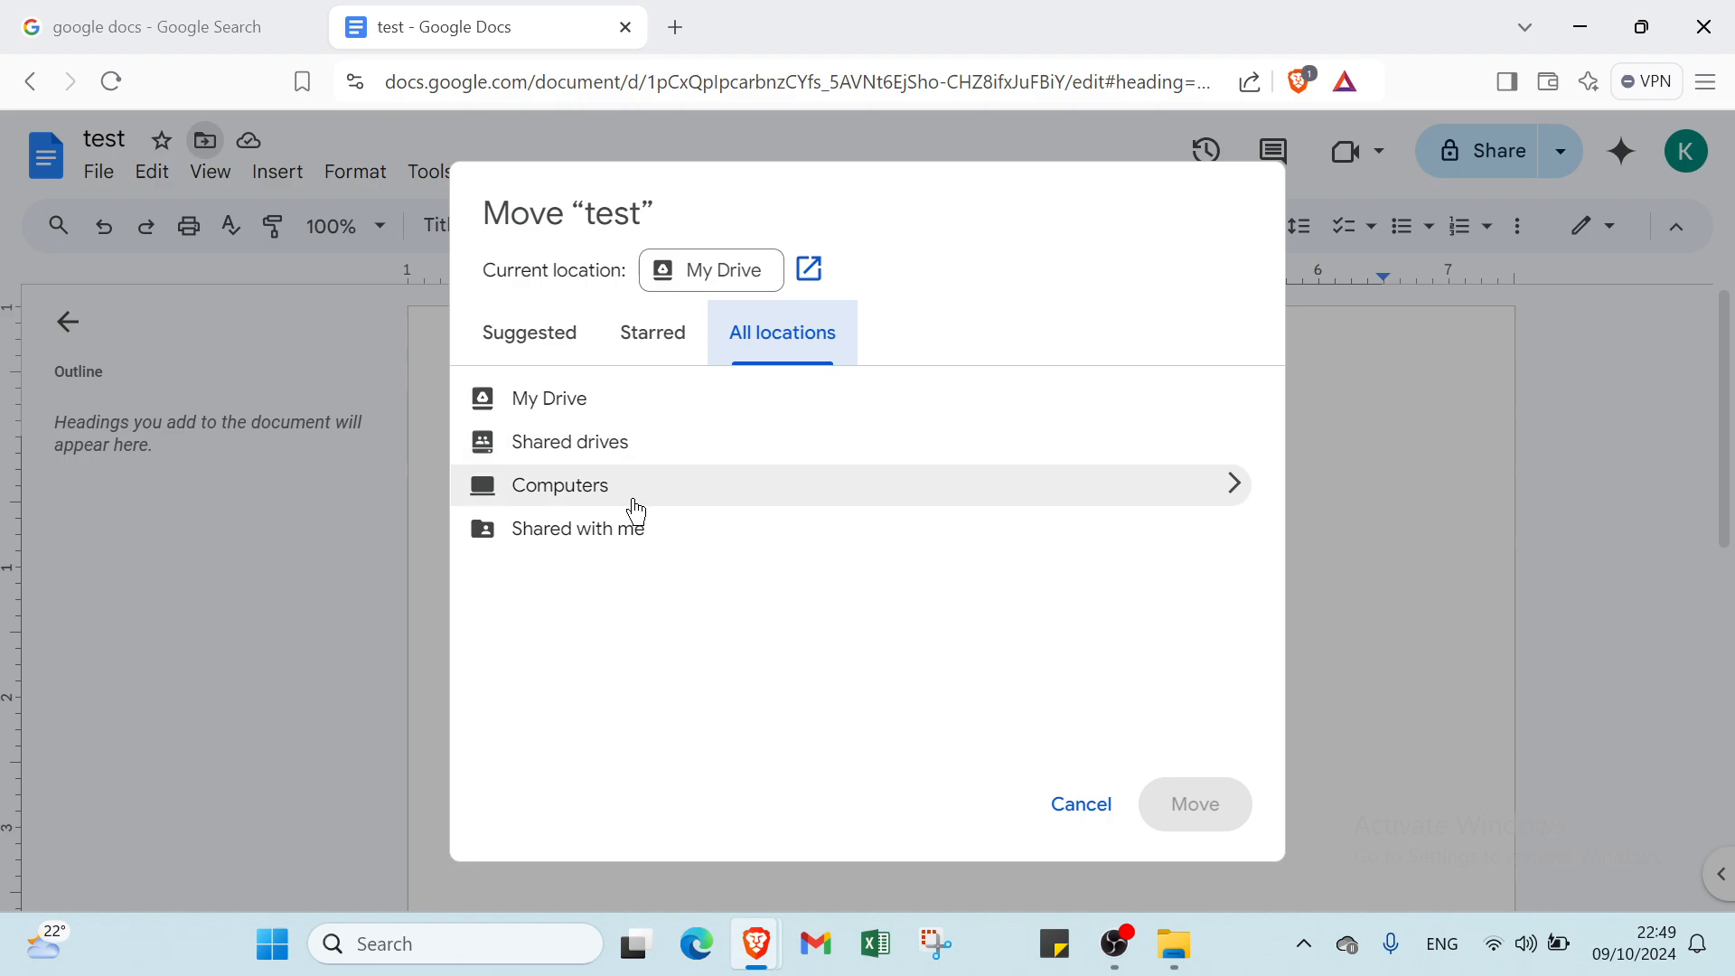
{"action": "left_click", "coordinate": [641, 342]}
{"action": "left_click", "coordinate": [551, 336]}
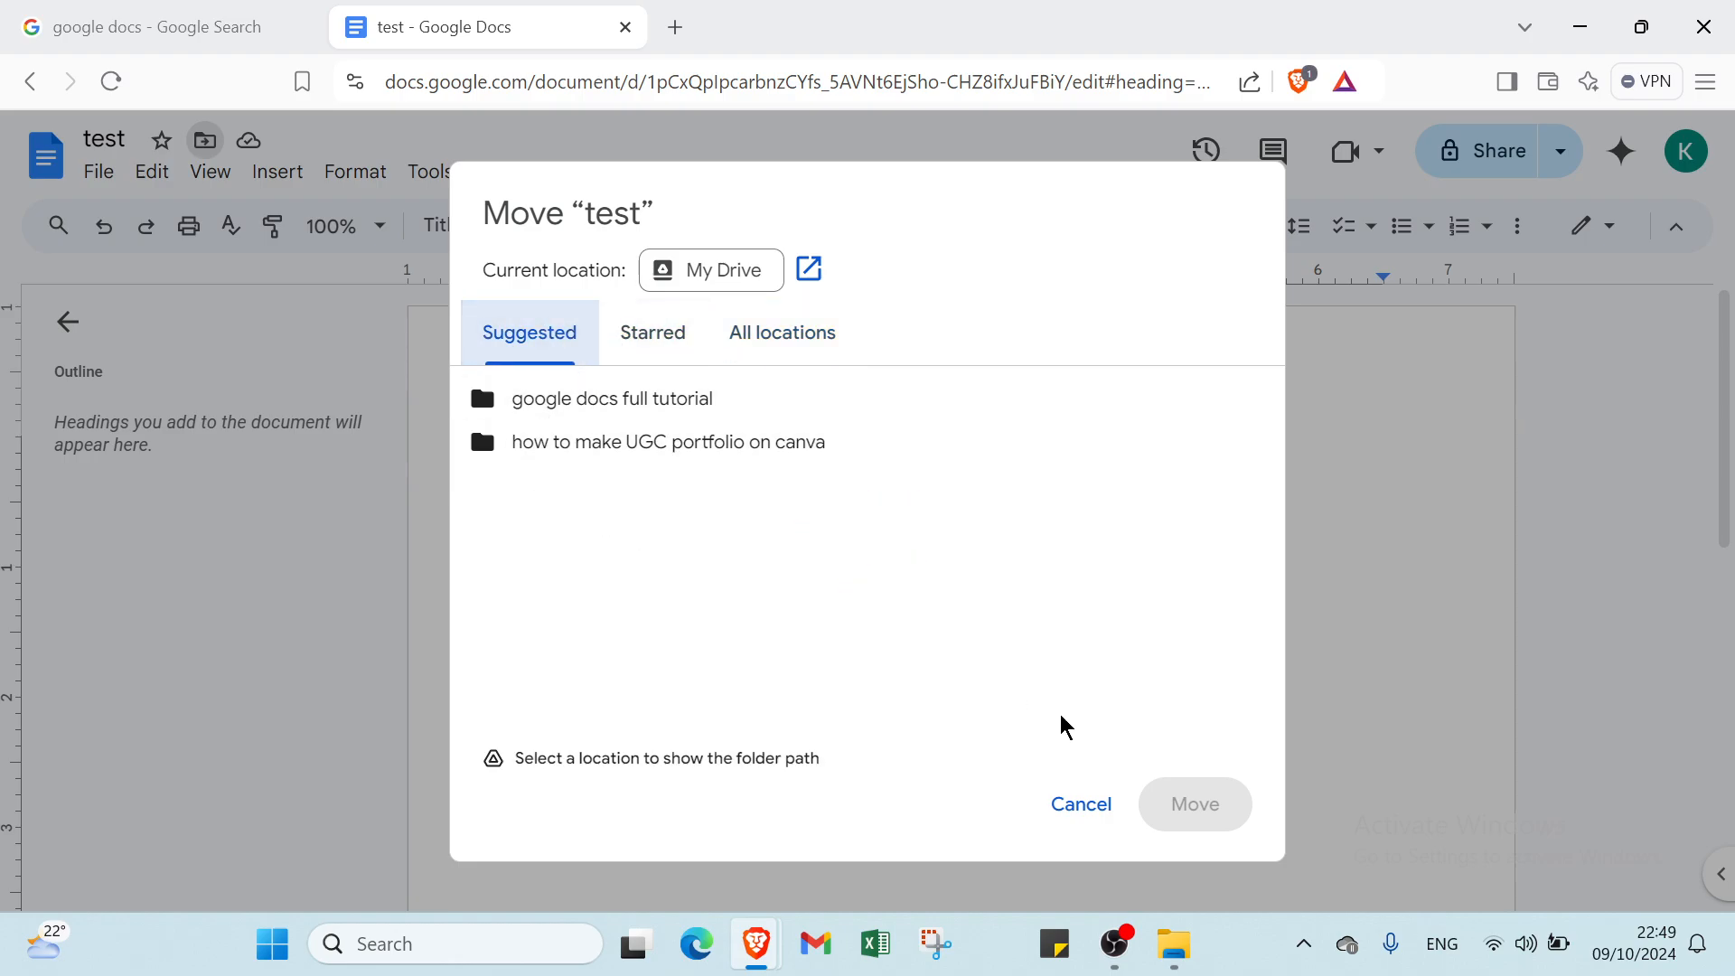
{"action": "left_click", "coordinate": [1055, 814]}
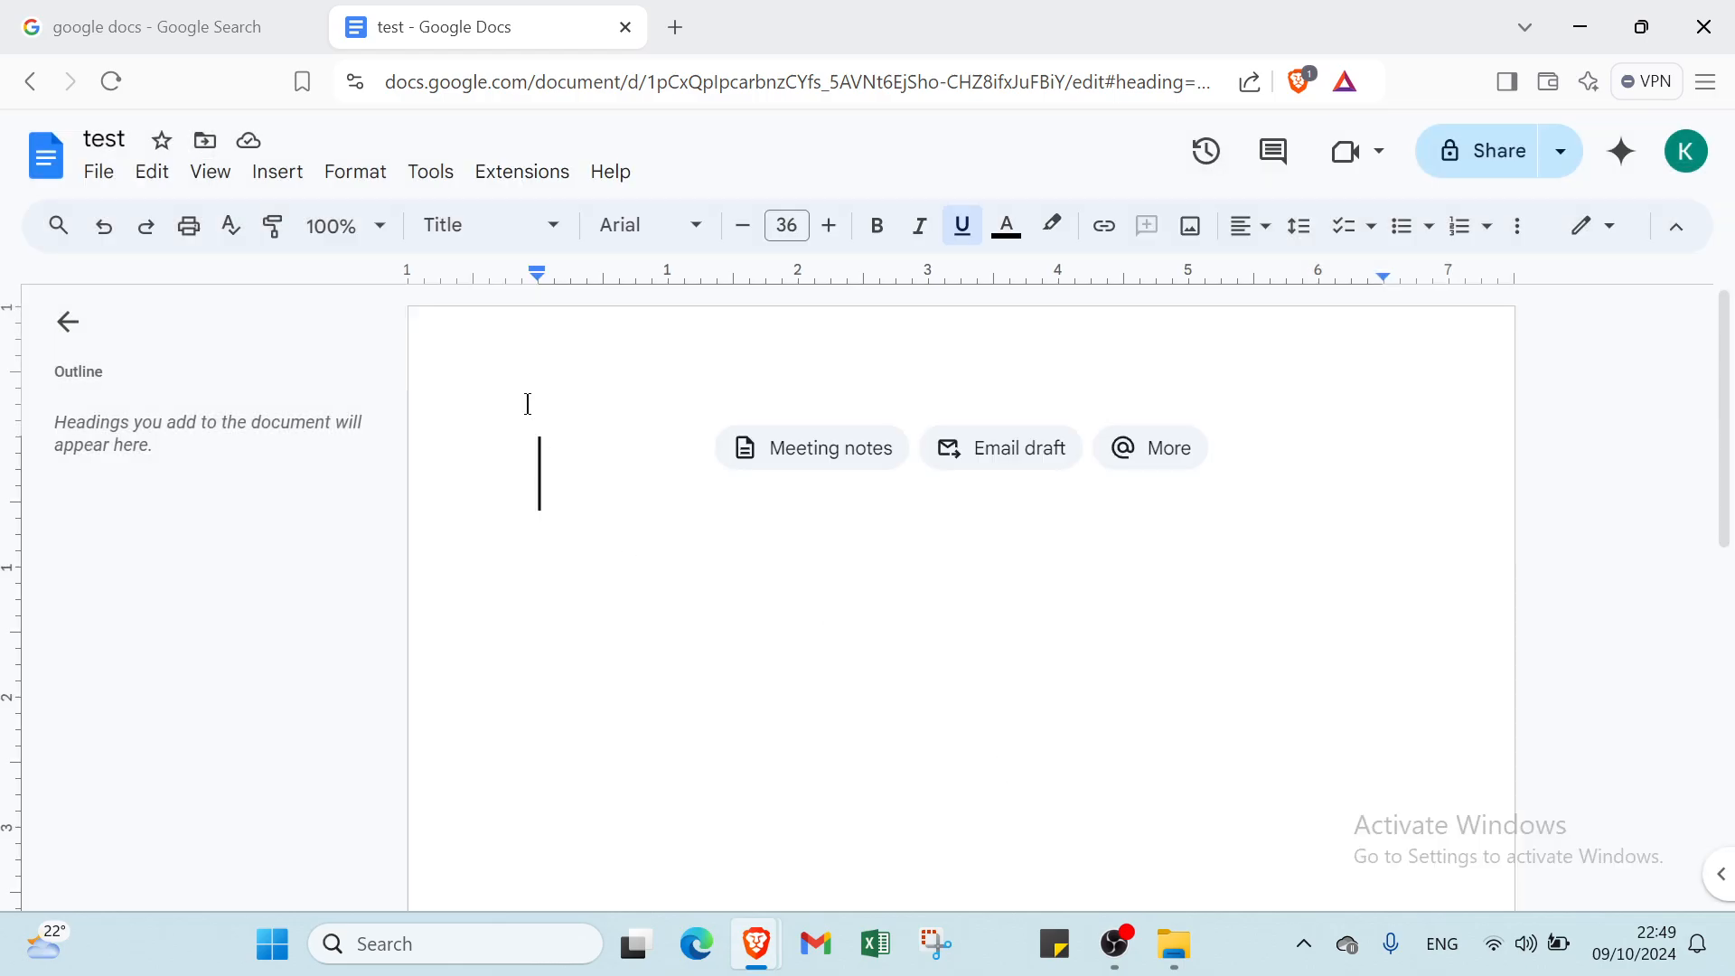
Examine the file commands, including the options for new documents, emailing, download formats, language and page setup.
{"action": "left_click", "coordinate": [100, 174]}
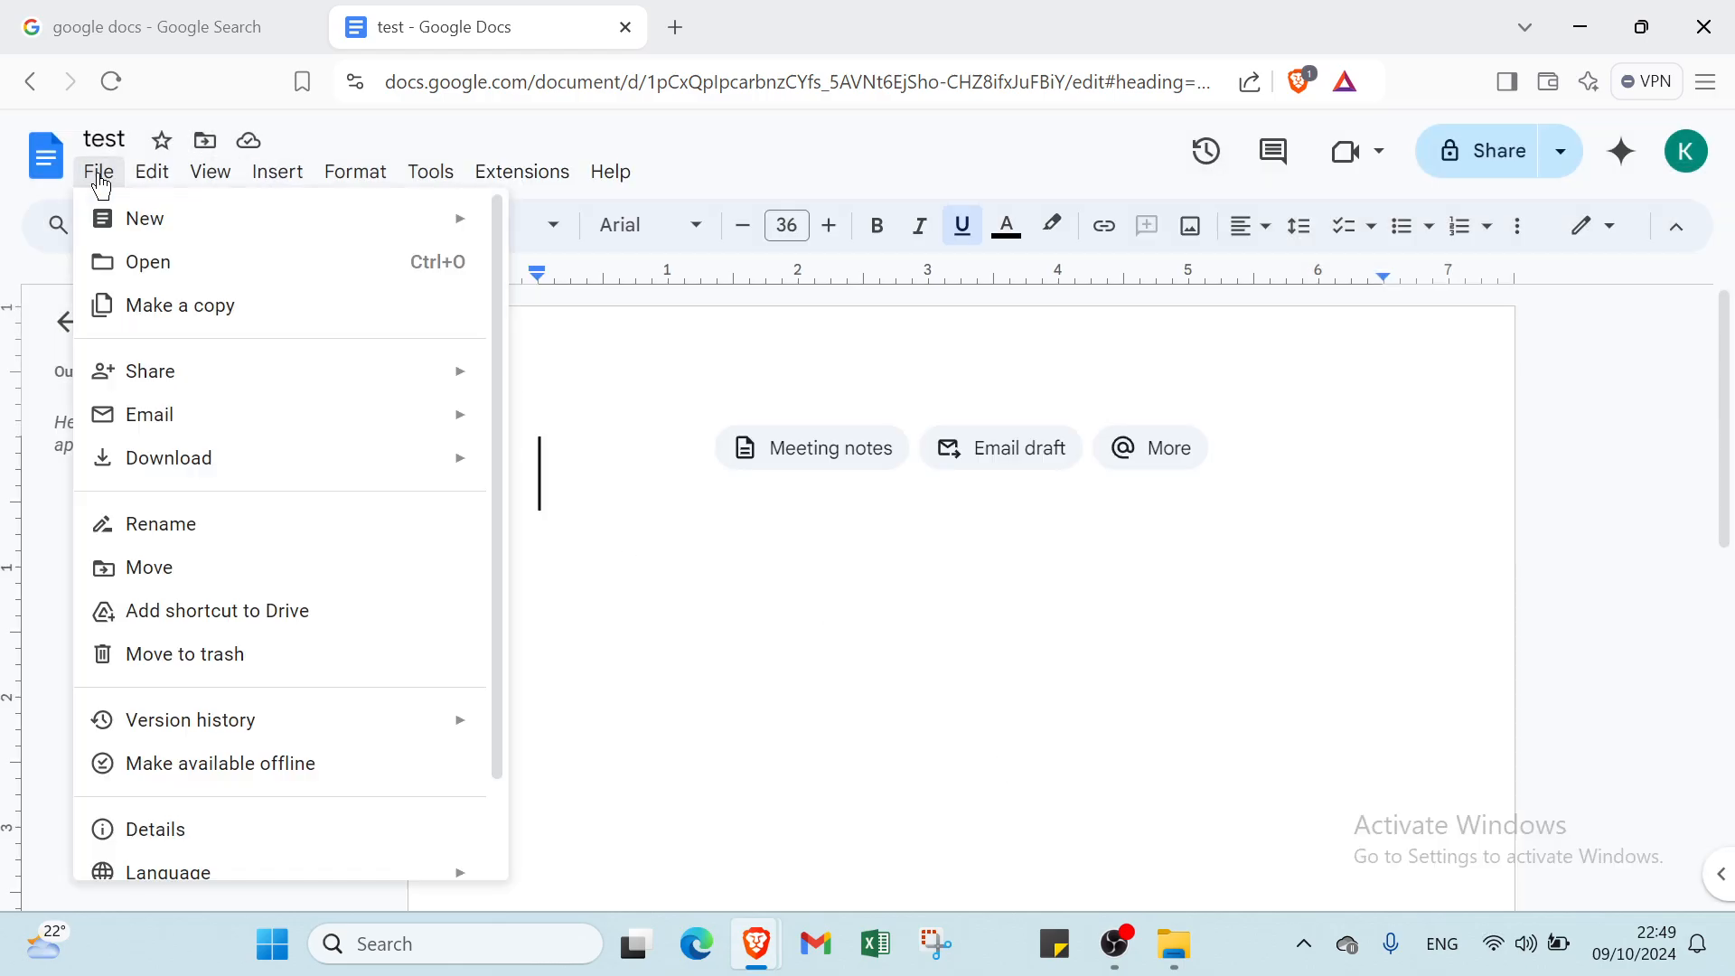
{"action": "mouse_move", "coordinate": [139, 233]}
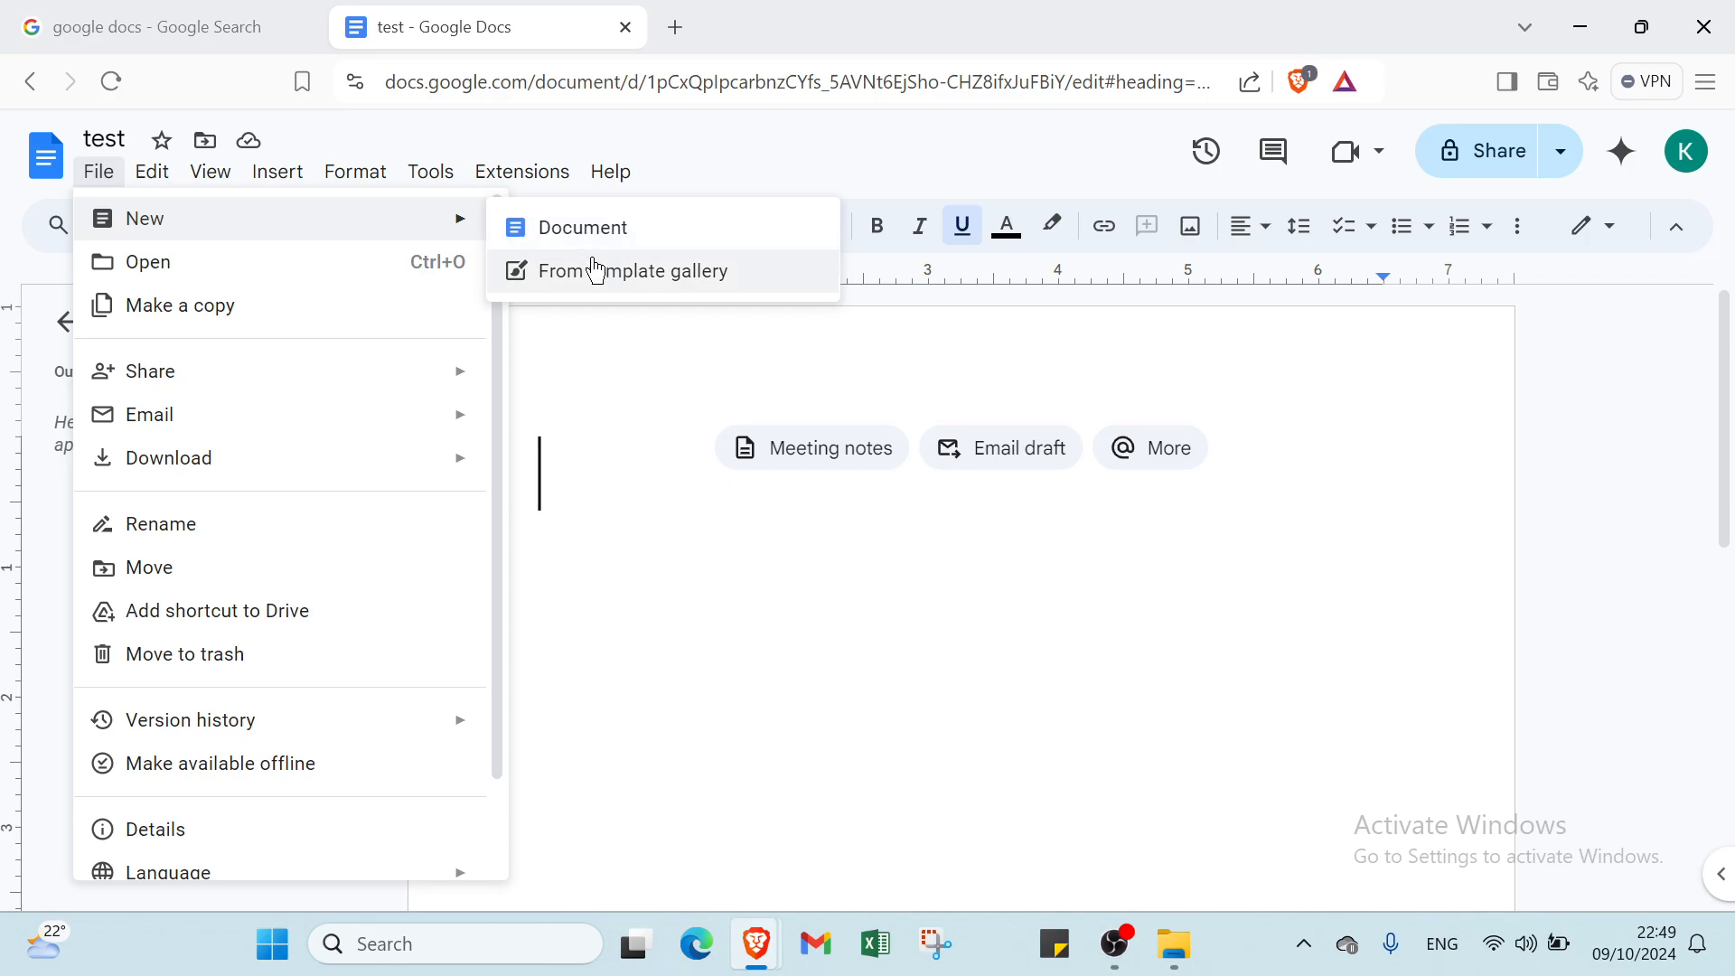
{"action": "left_click", "coordinate": [584, 334]}
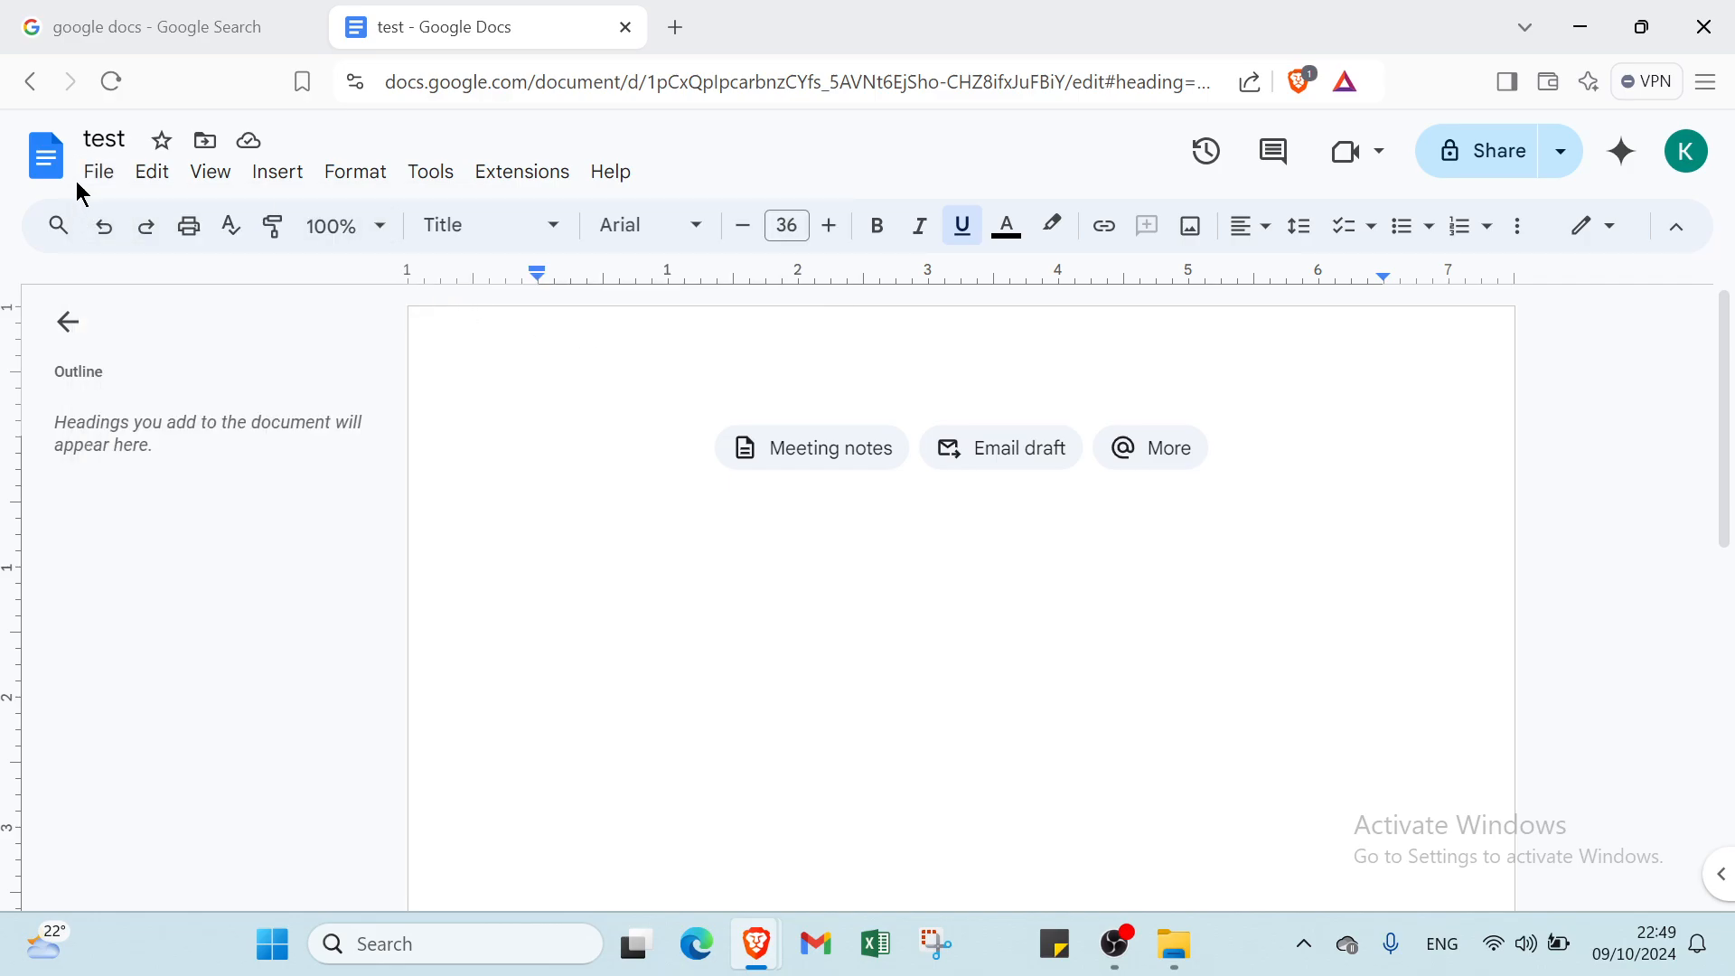
{"action": "left_click", "coordinate": [98, 174]}
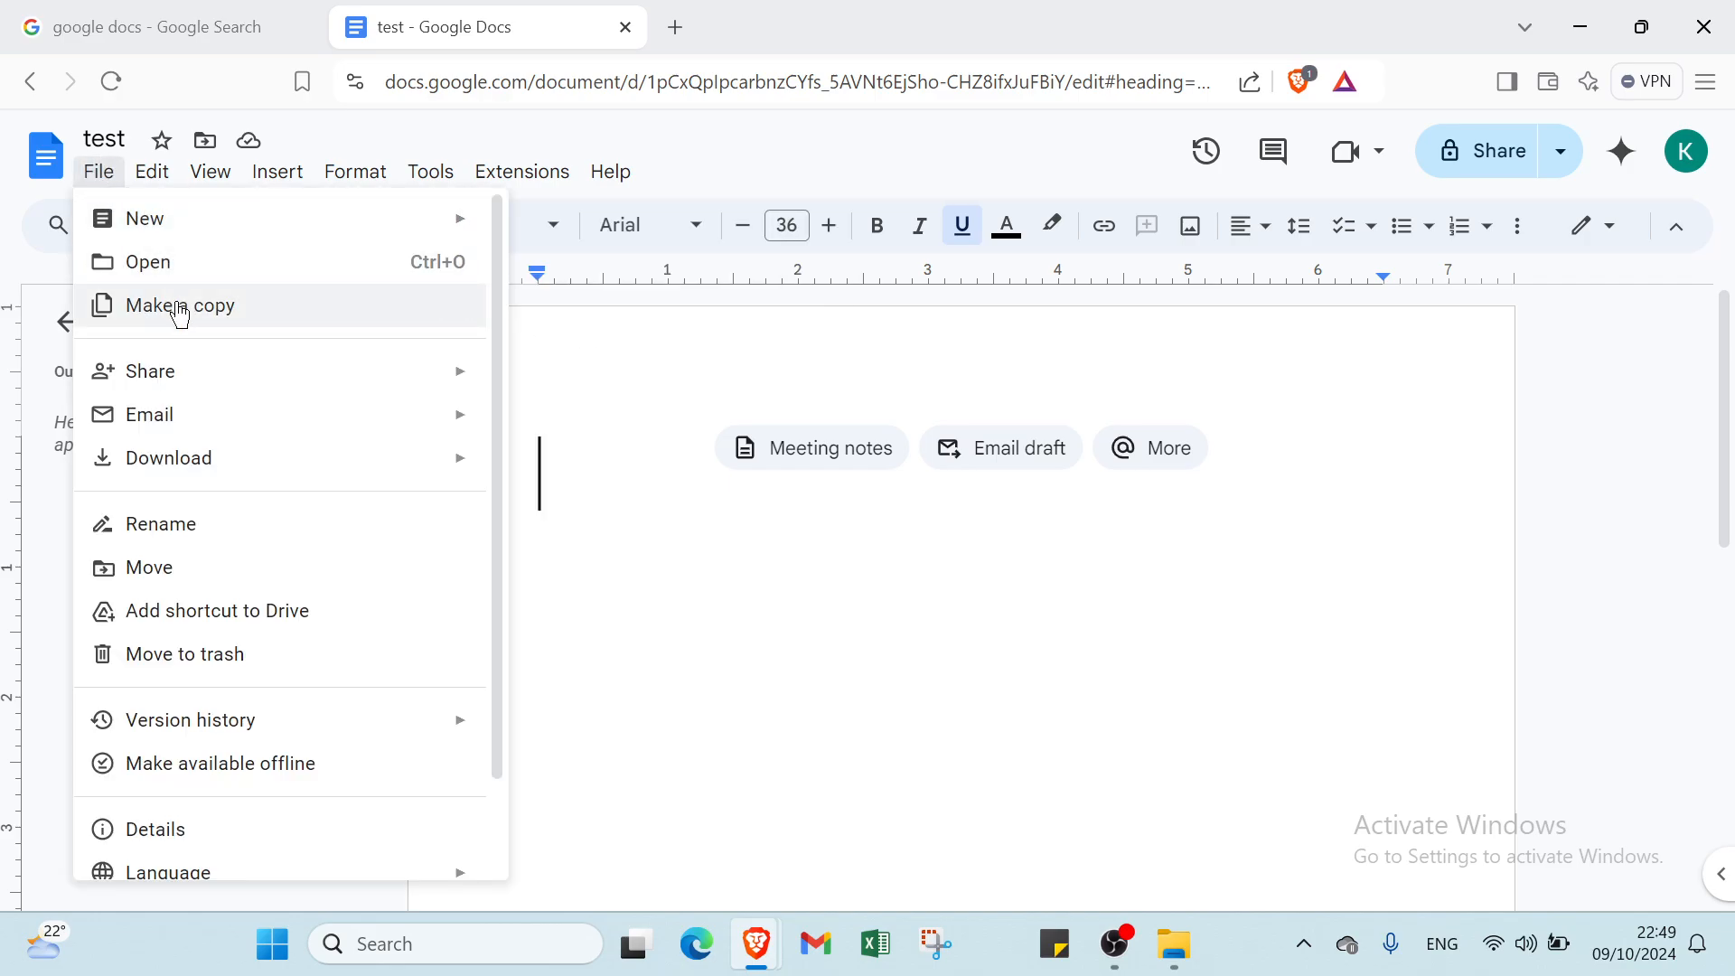
{"action": "mouse_move", "coordinate": [194, 389]}
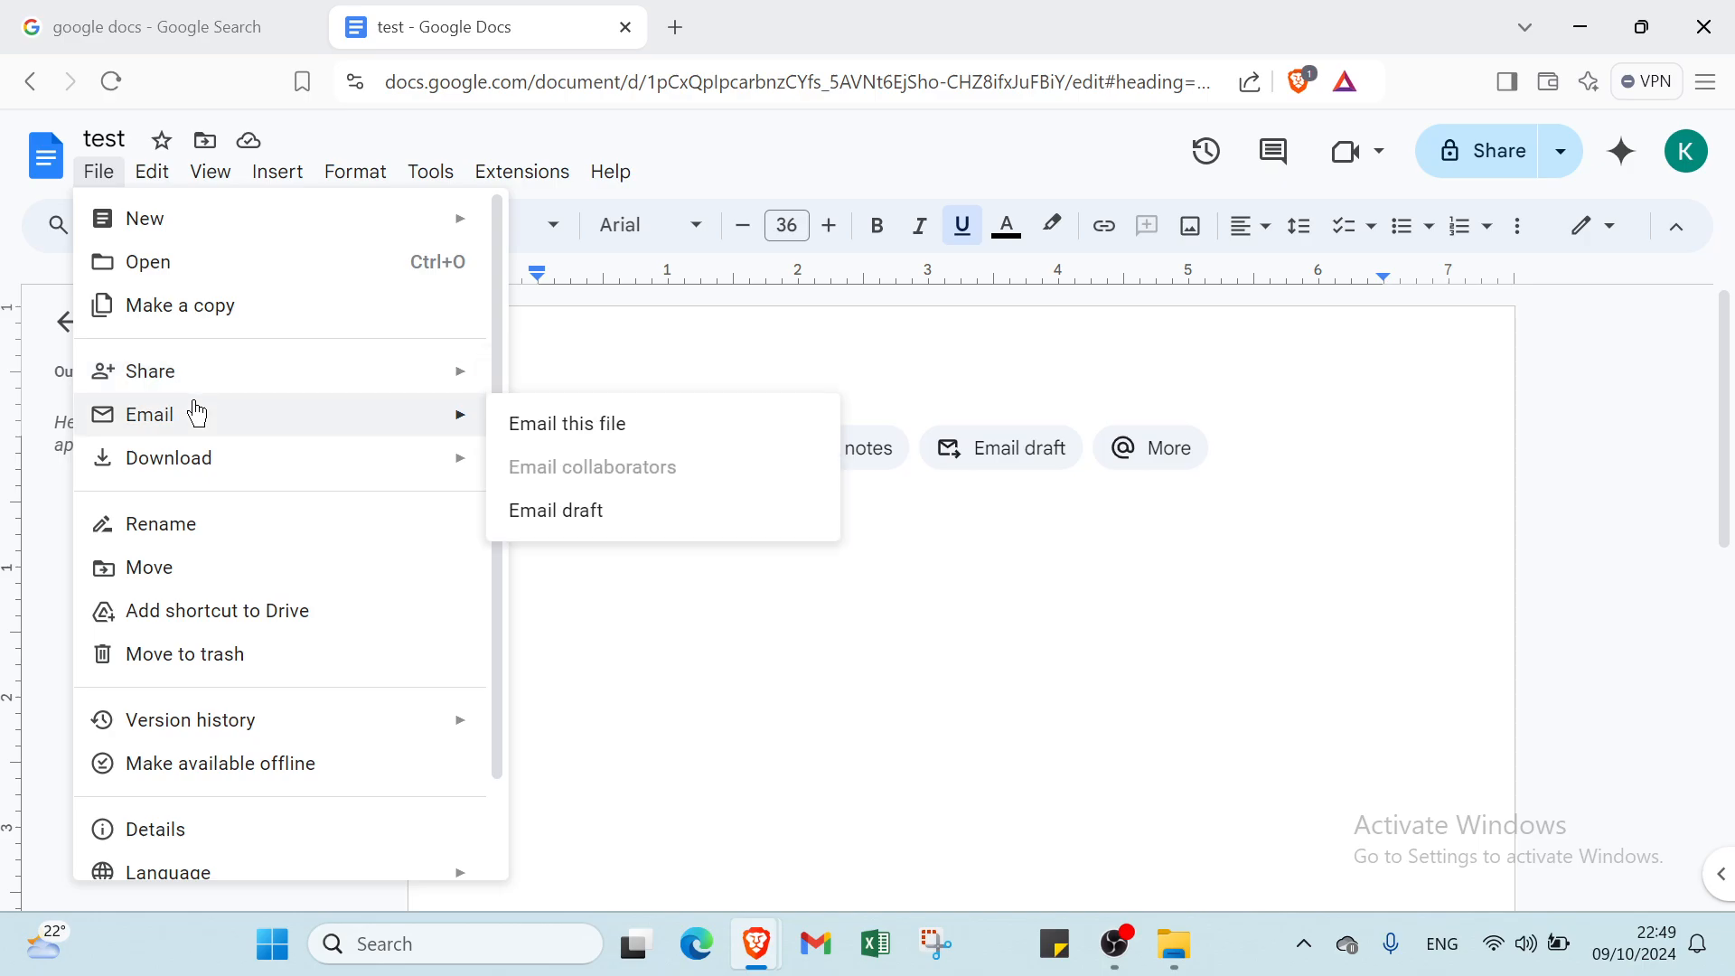
{"action": "mouse_move", "coordinate": [208, 468]}
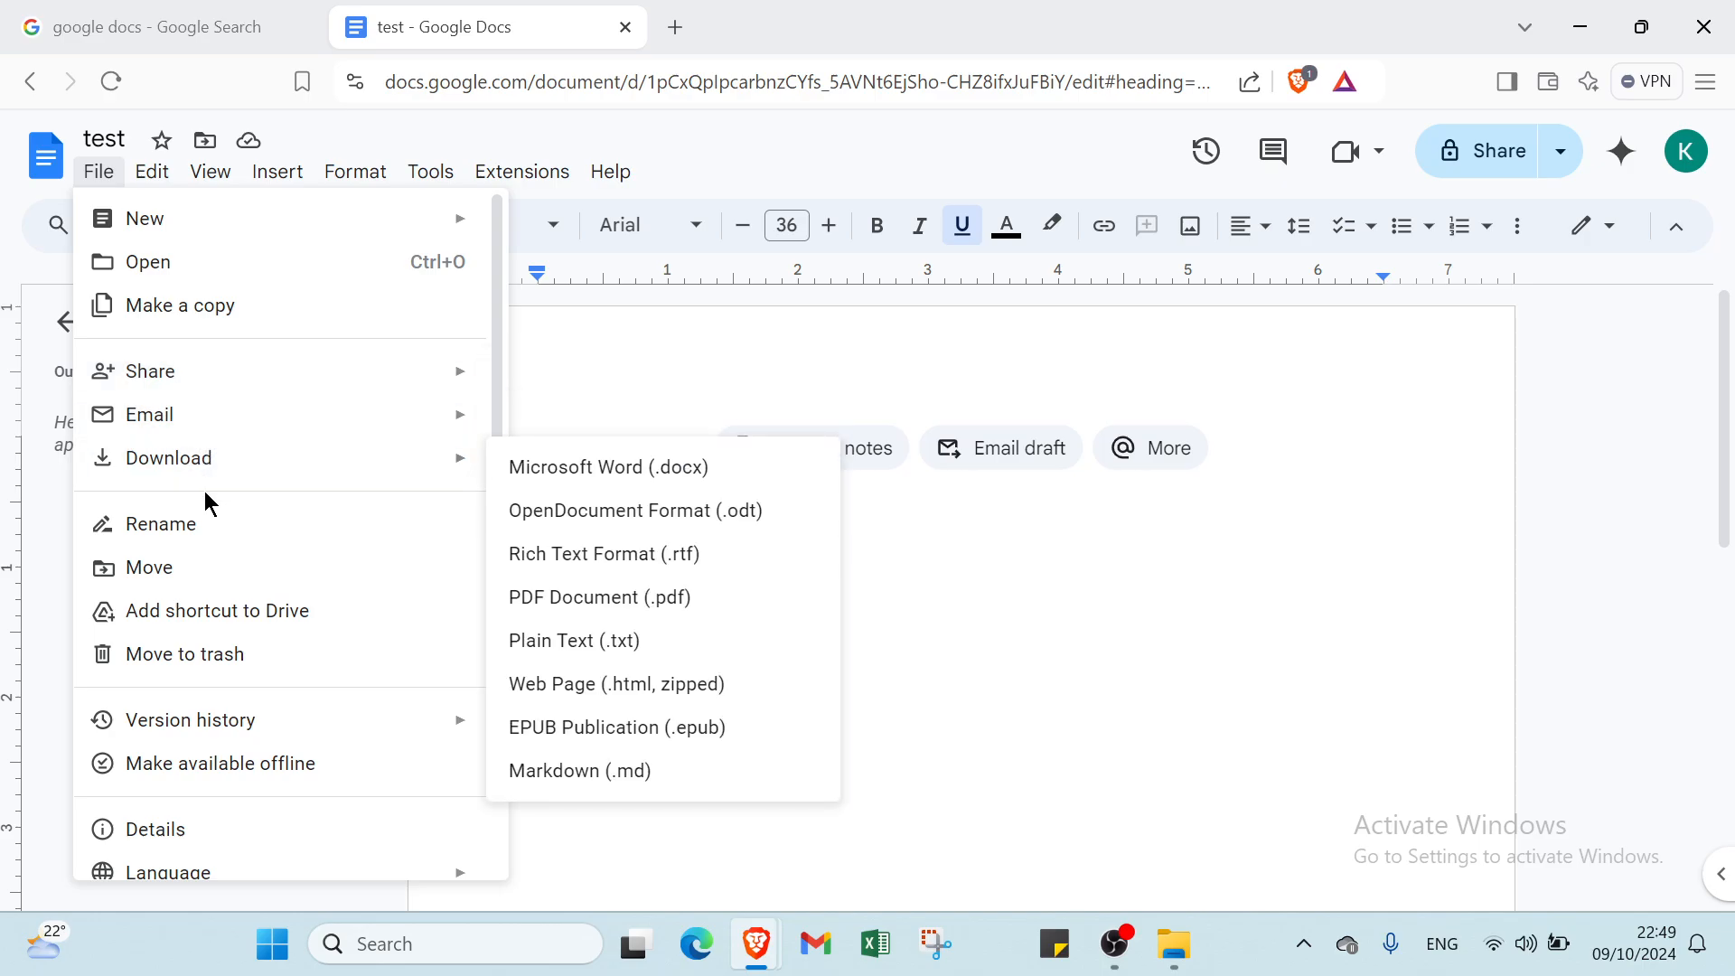
{"action": "scroll", "coordinate": [172, 510], "scroll_direction": "down", "scroll_amount": 1}
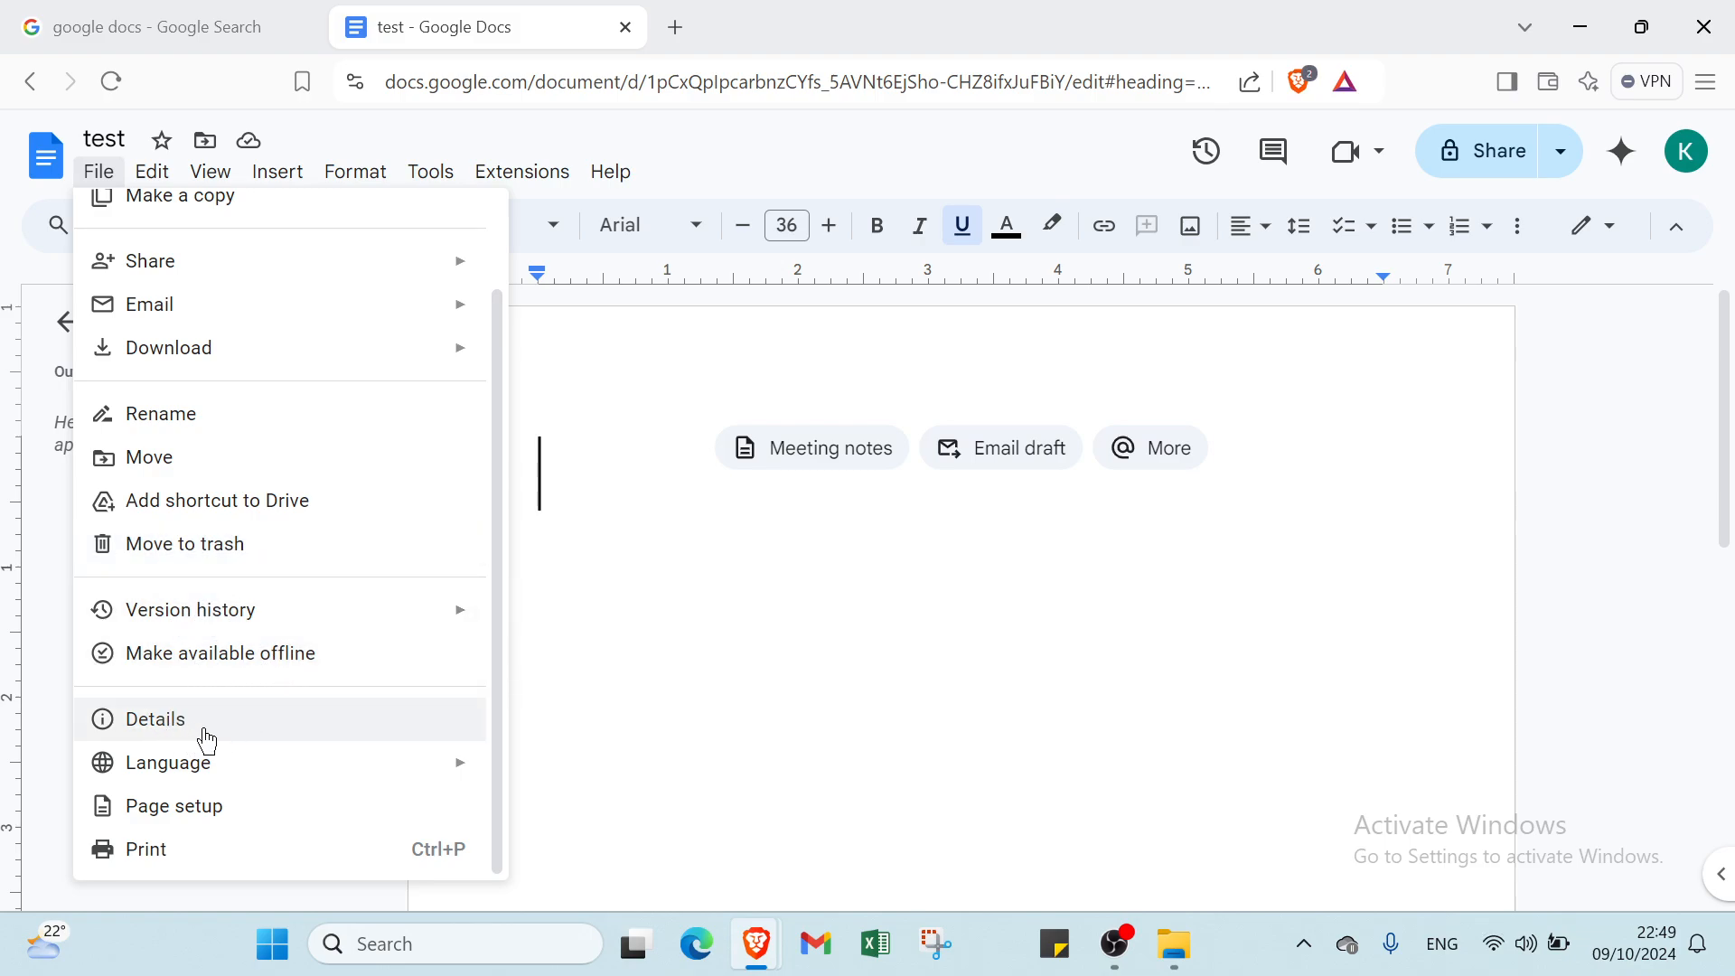
{"action": "mouse_move", "coordinate": [171, 761]}
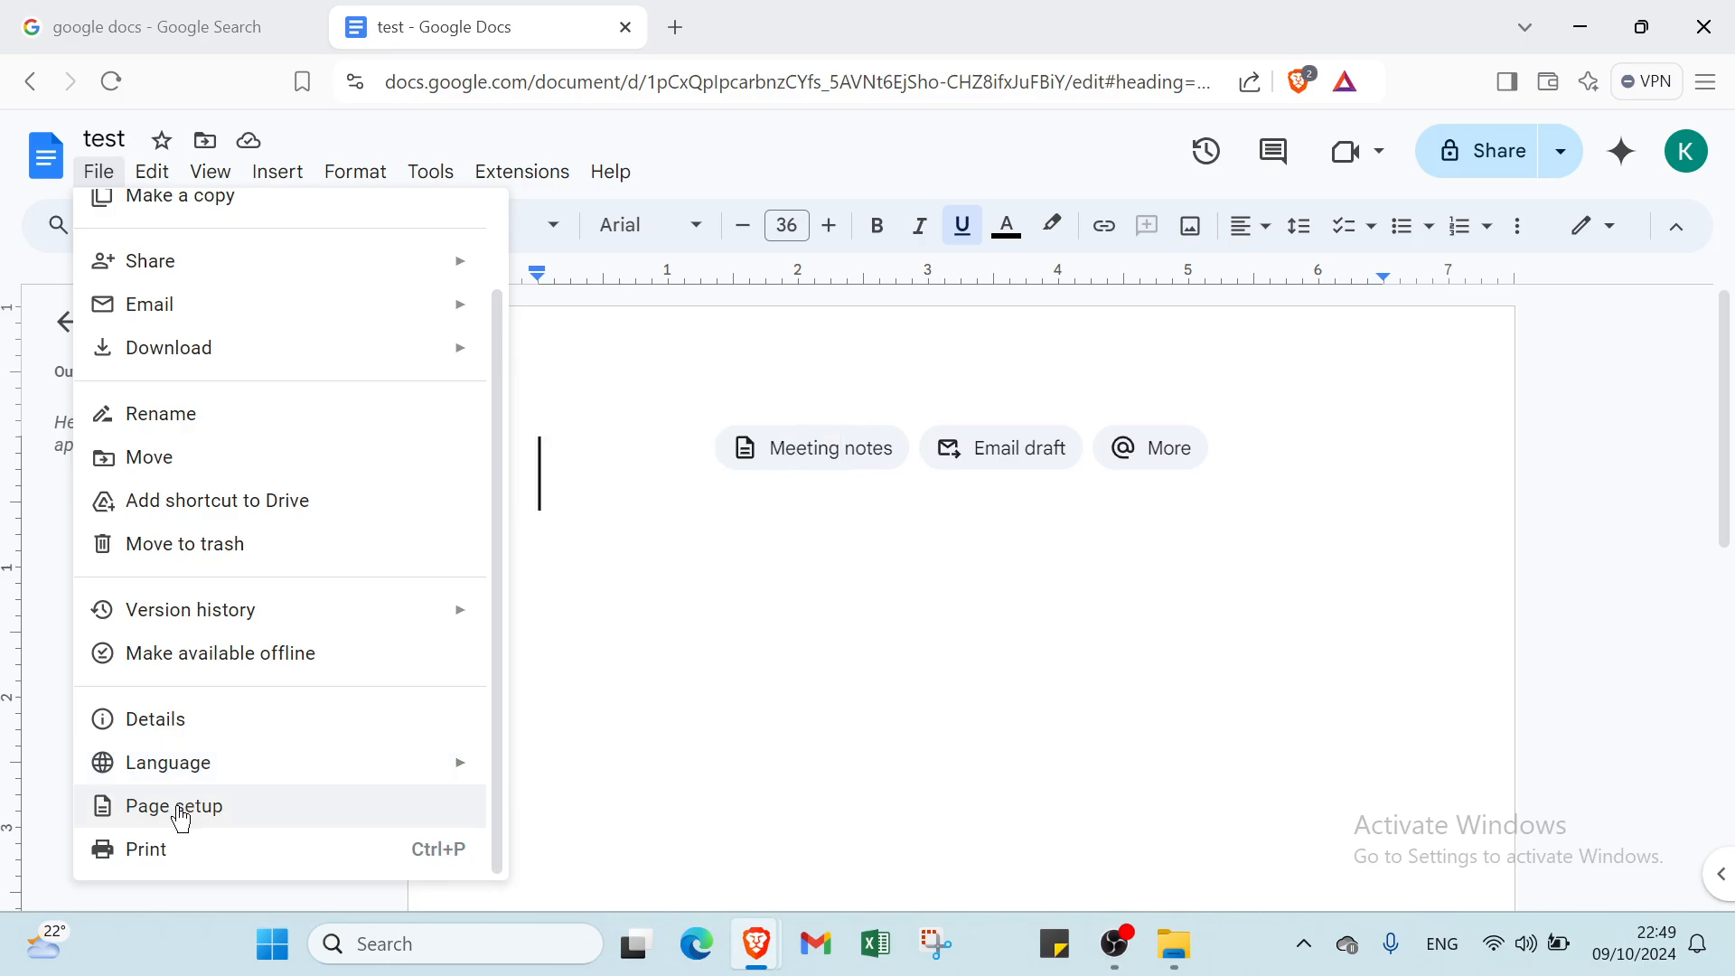
Examine the document's view options and the insertable elements, from images, tables and drawings to bookmarks and table of contents.
{"action": "mouse_move", "coordinate": [192, 183]}
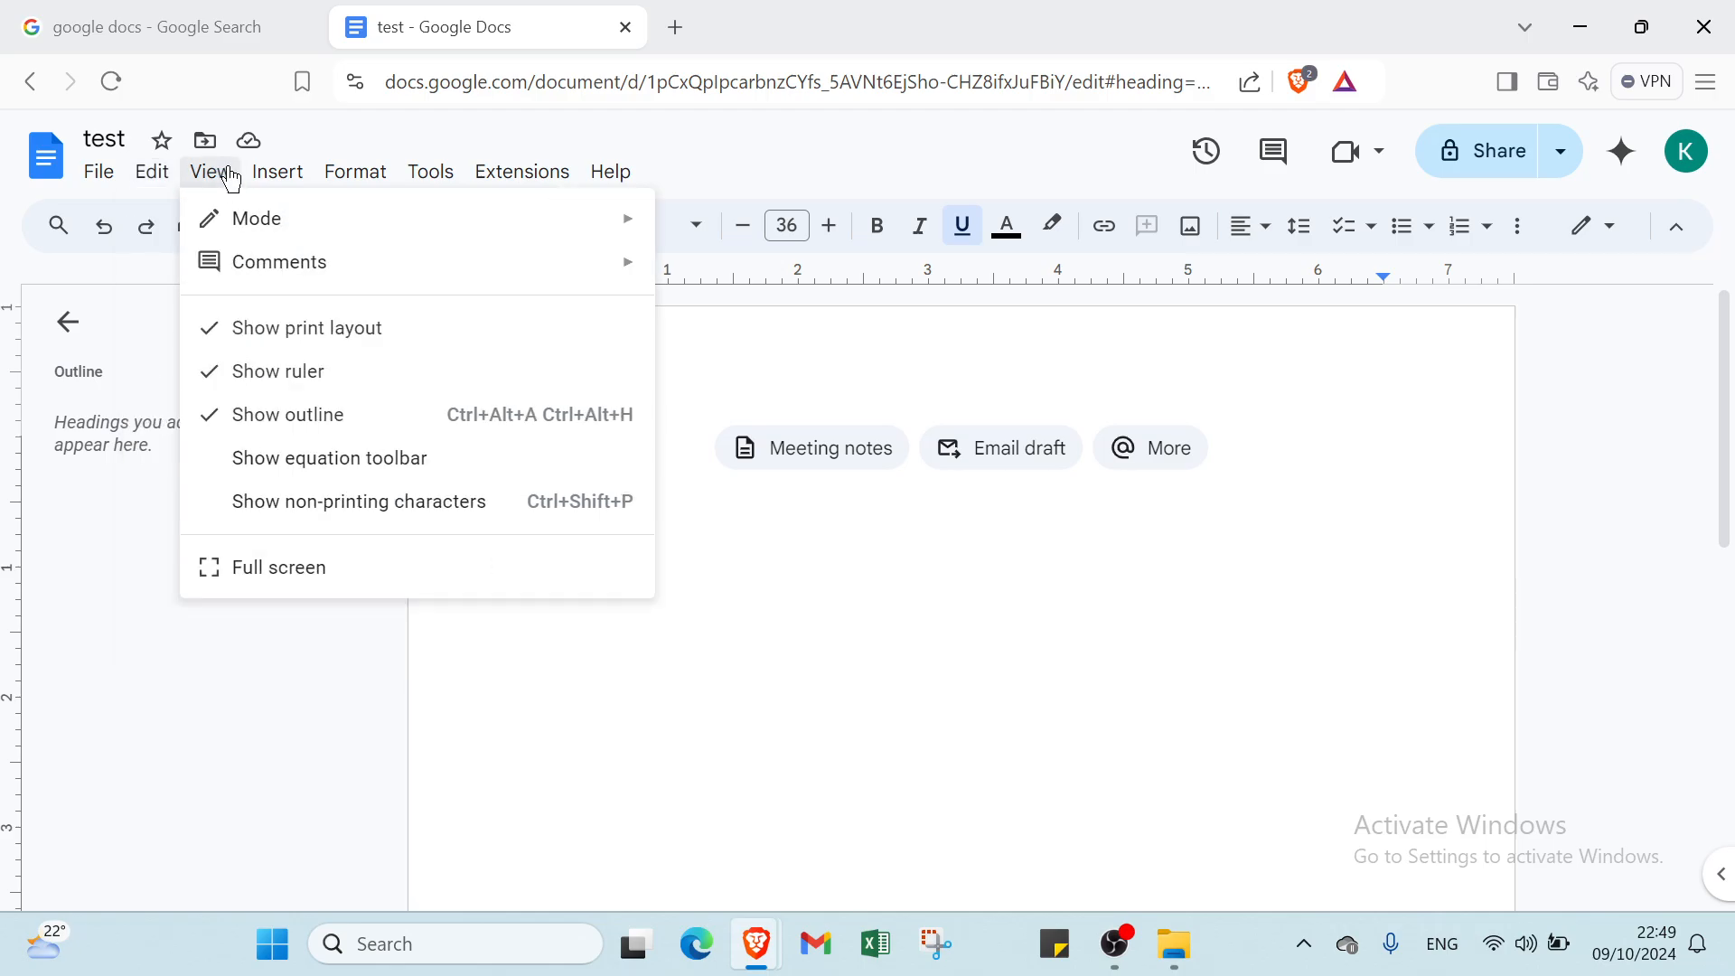
{"action": "mouse_move", "coordinate": [259, 271]}
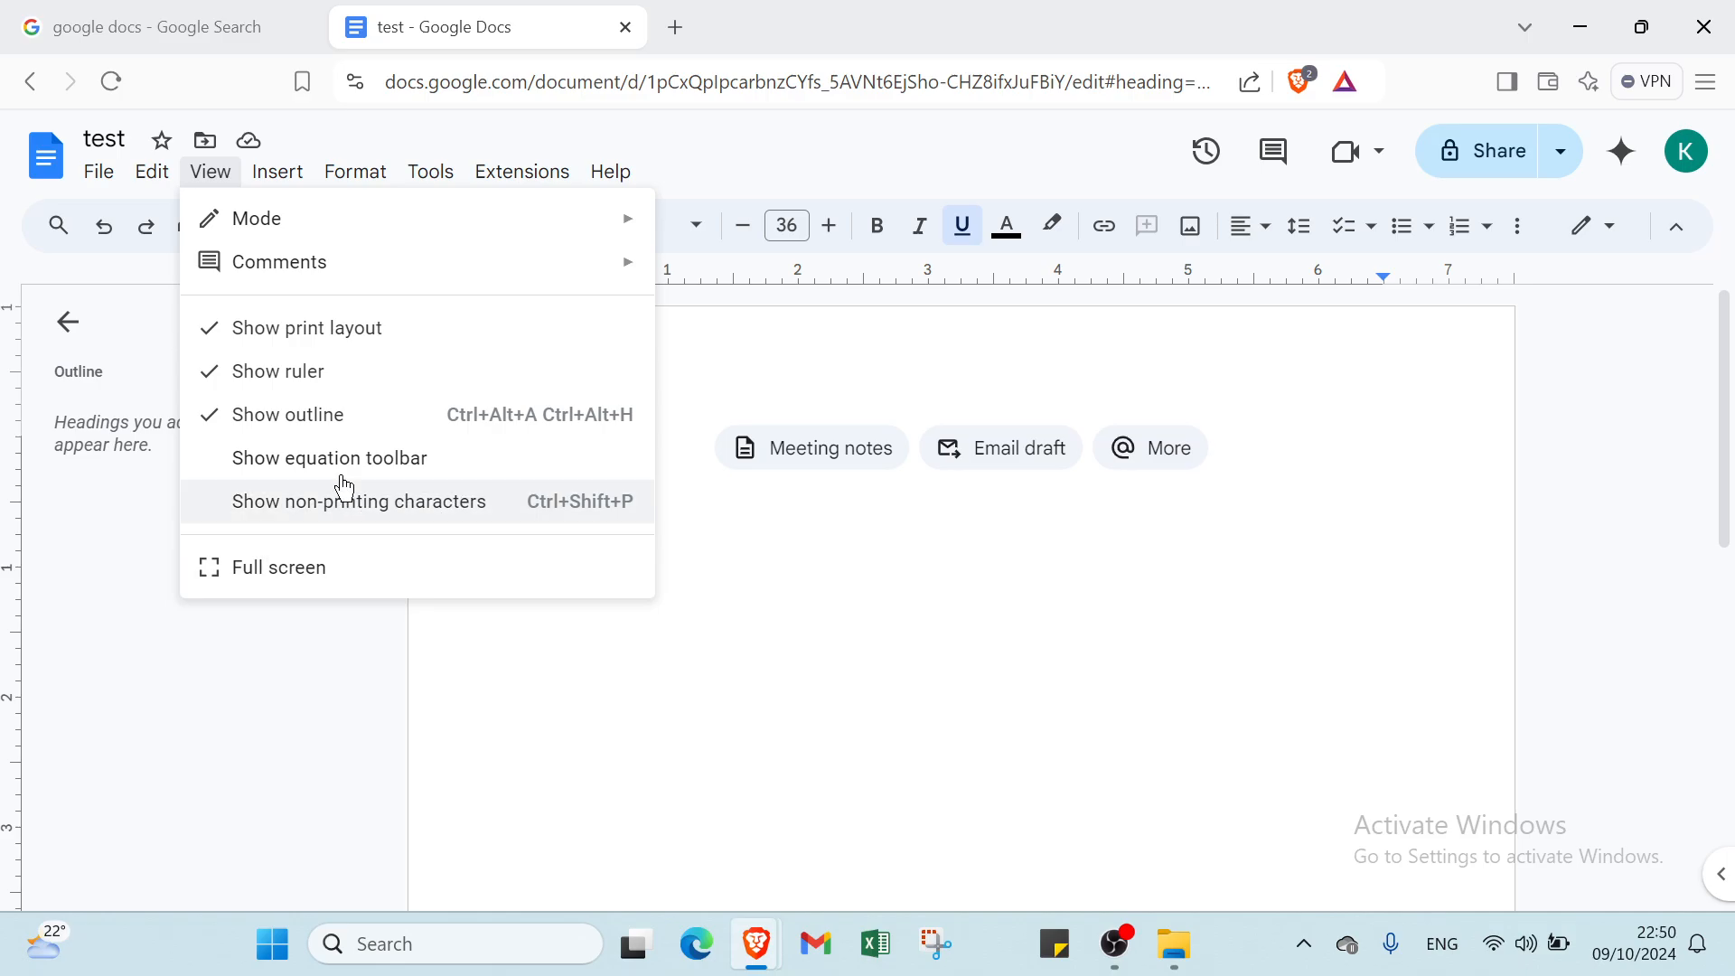
{"action": "mouse_move", "coordinate": [281, 188]}
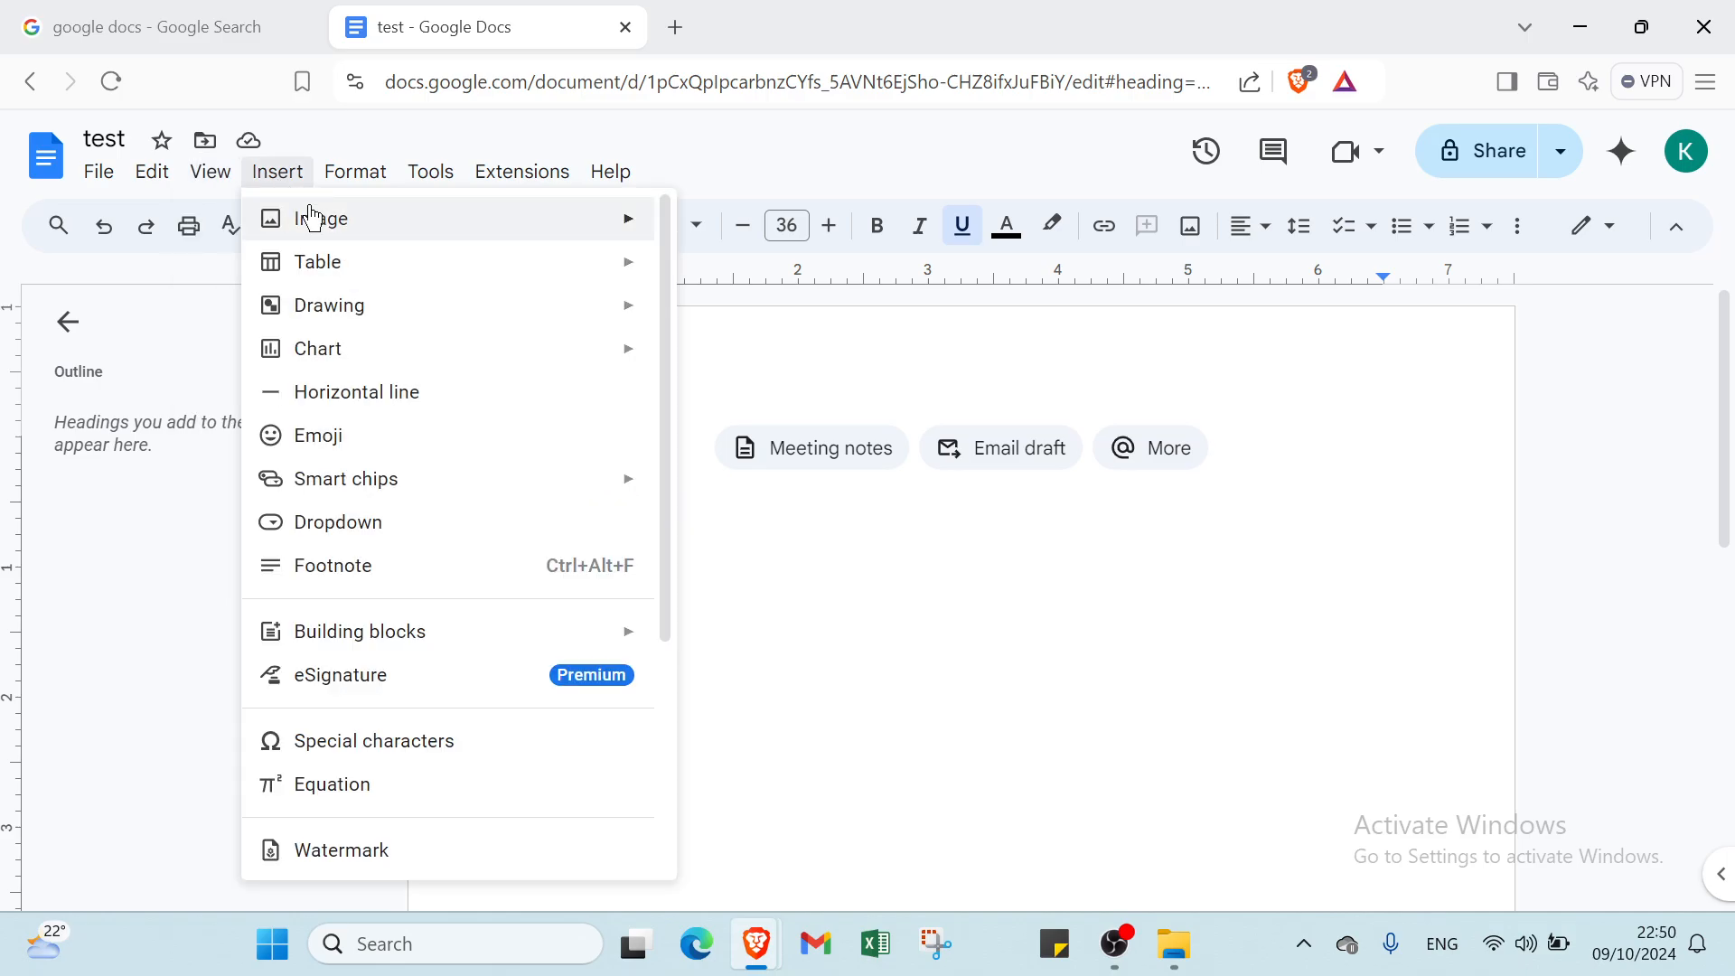
{"action": "mouse_move", "coordinate": [311, 219]}
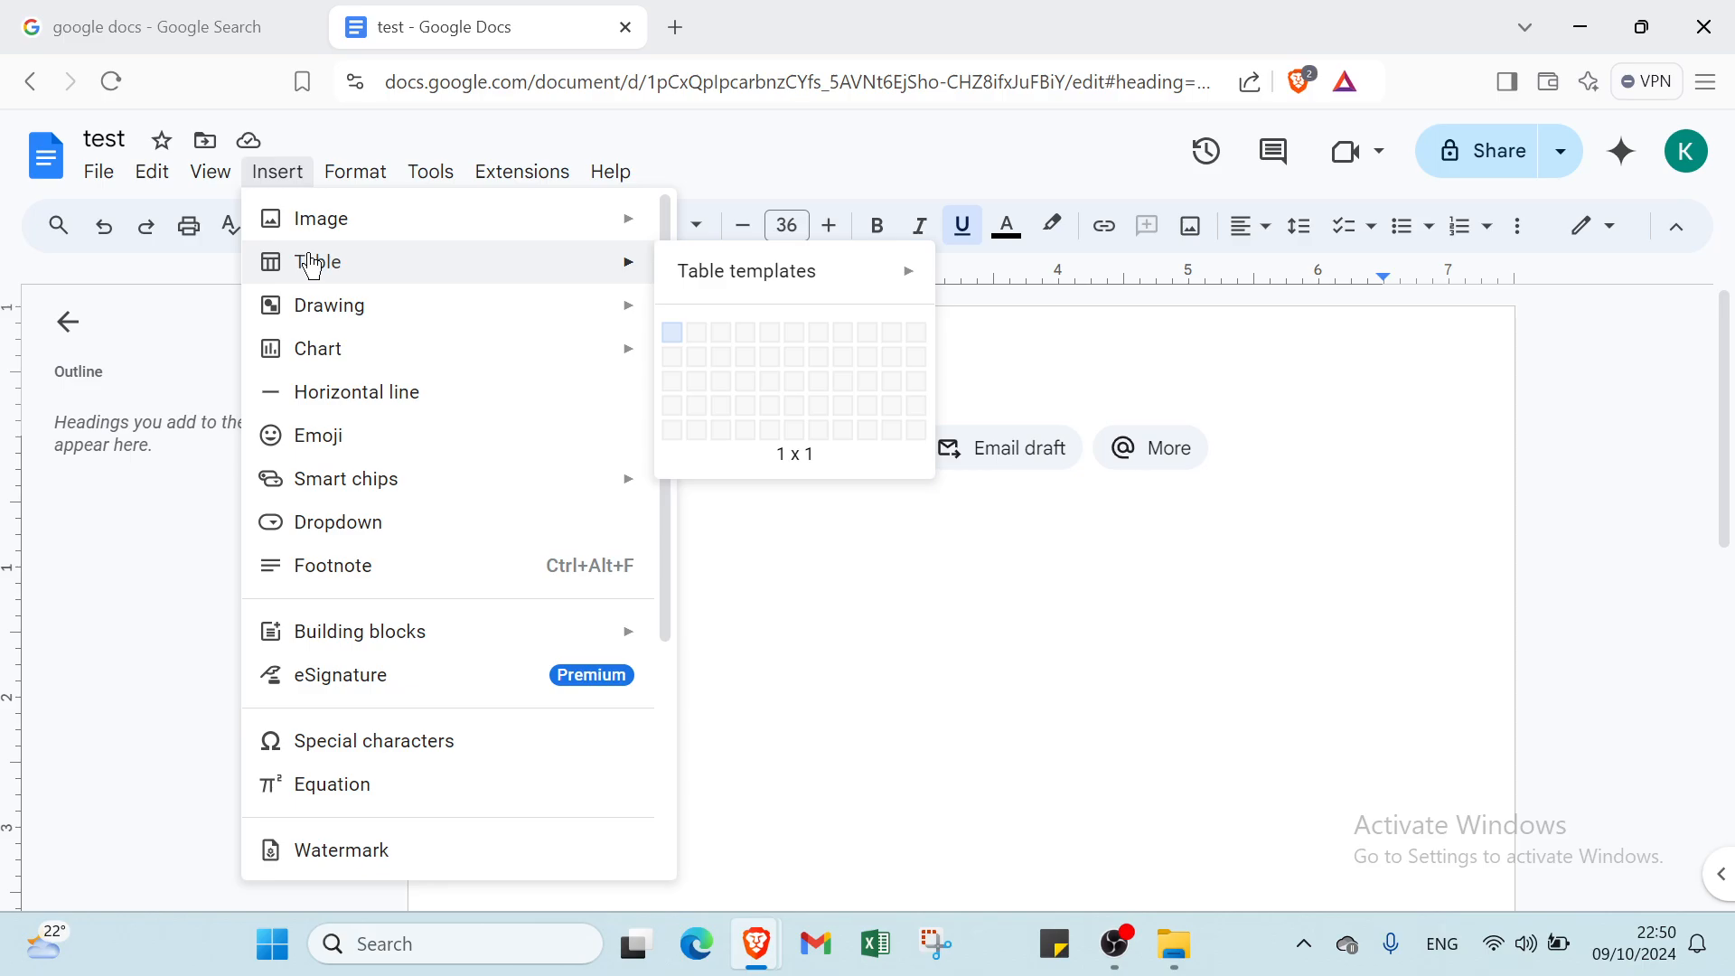
{"action": "mouse_move", "coordinate": [334, 308]}
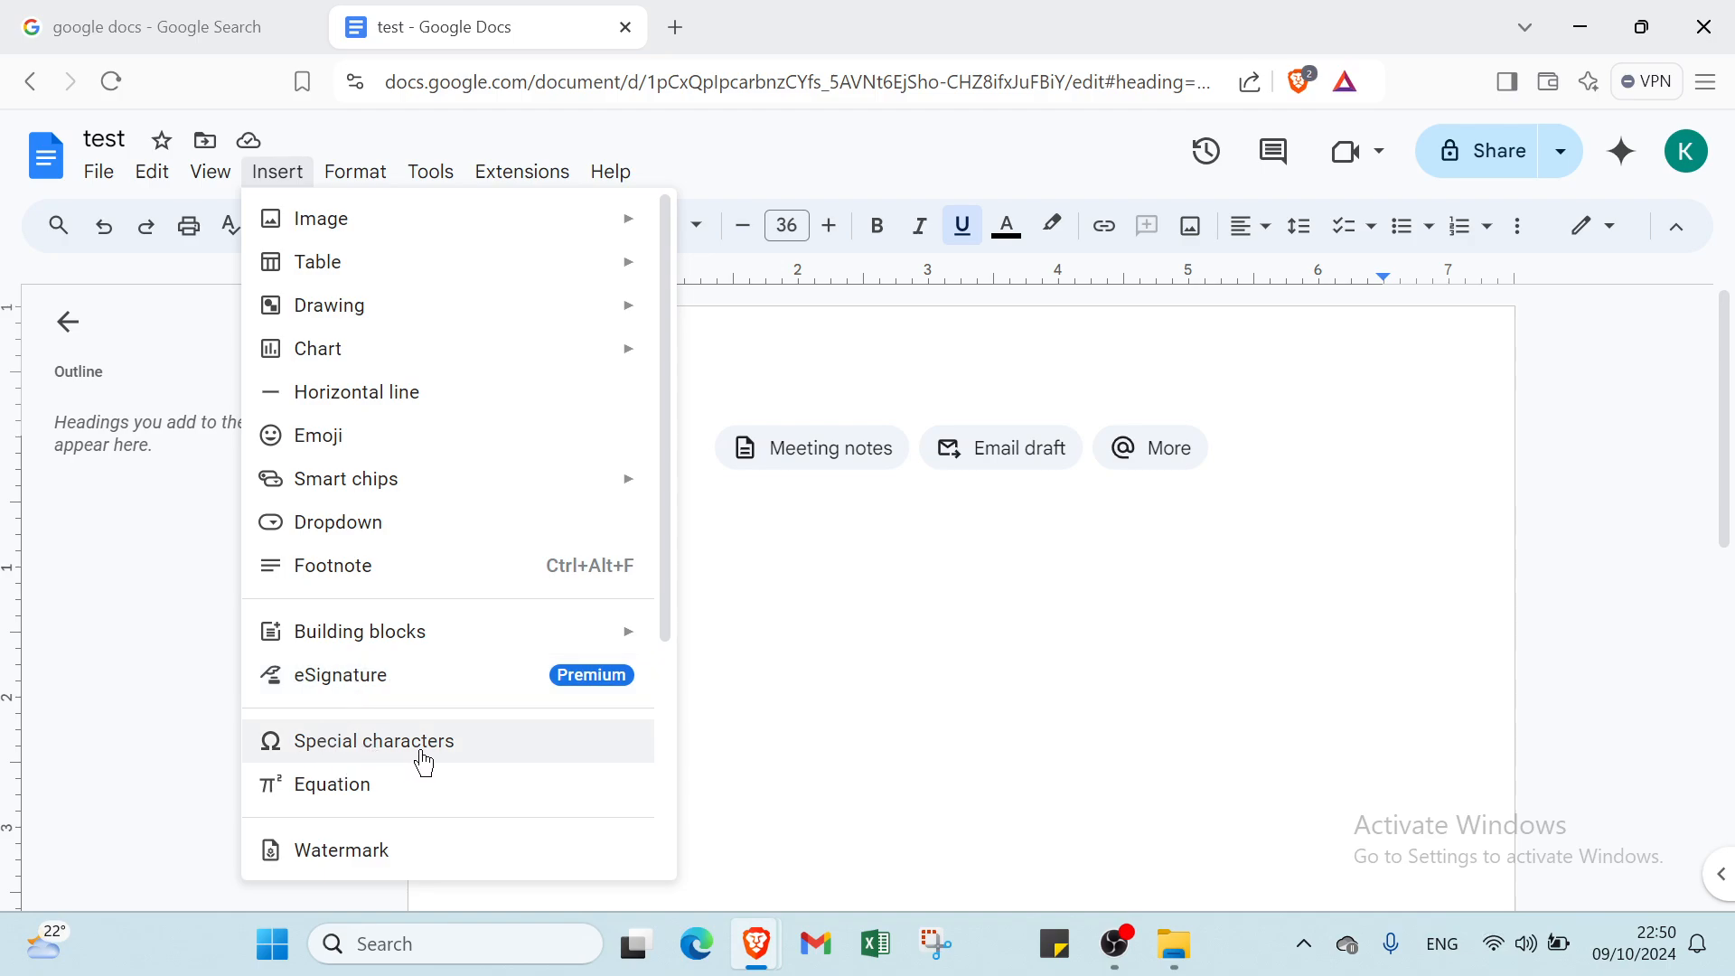
{"action": "scroll", "coordinate": [395, 832], "scroll_direction": "down", "scroll_amount": 4}
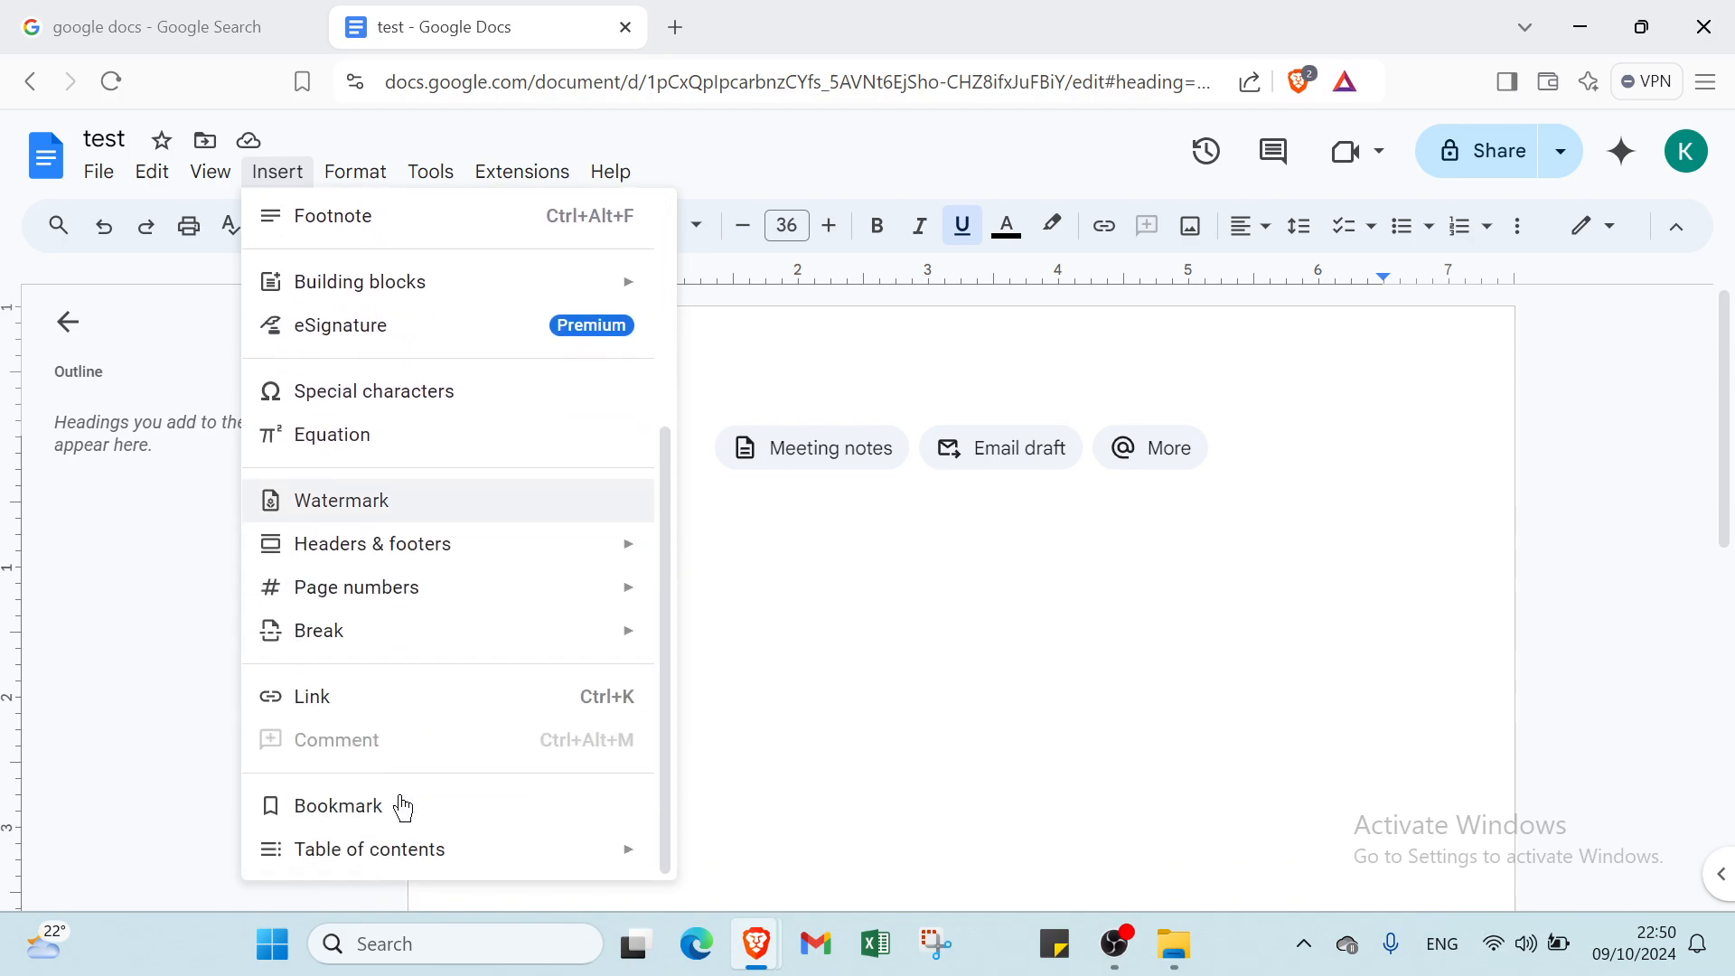
{"action": "scroll", "coordinate": [388, 786], "scroll_direction": "up", "scroll_amount": 1}
{"action": "scroll", "coordinate": [411, 678], "scroll_direction": "down", "scroll_amount": 1}
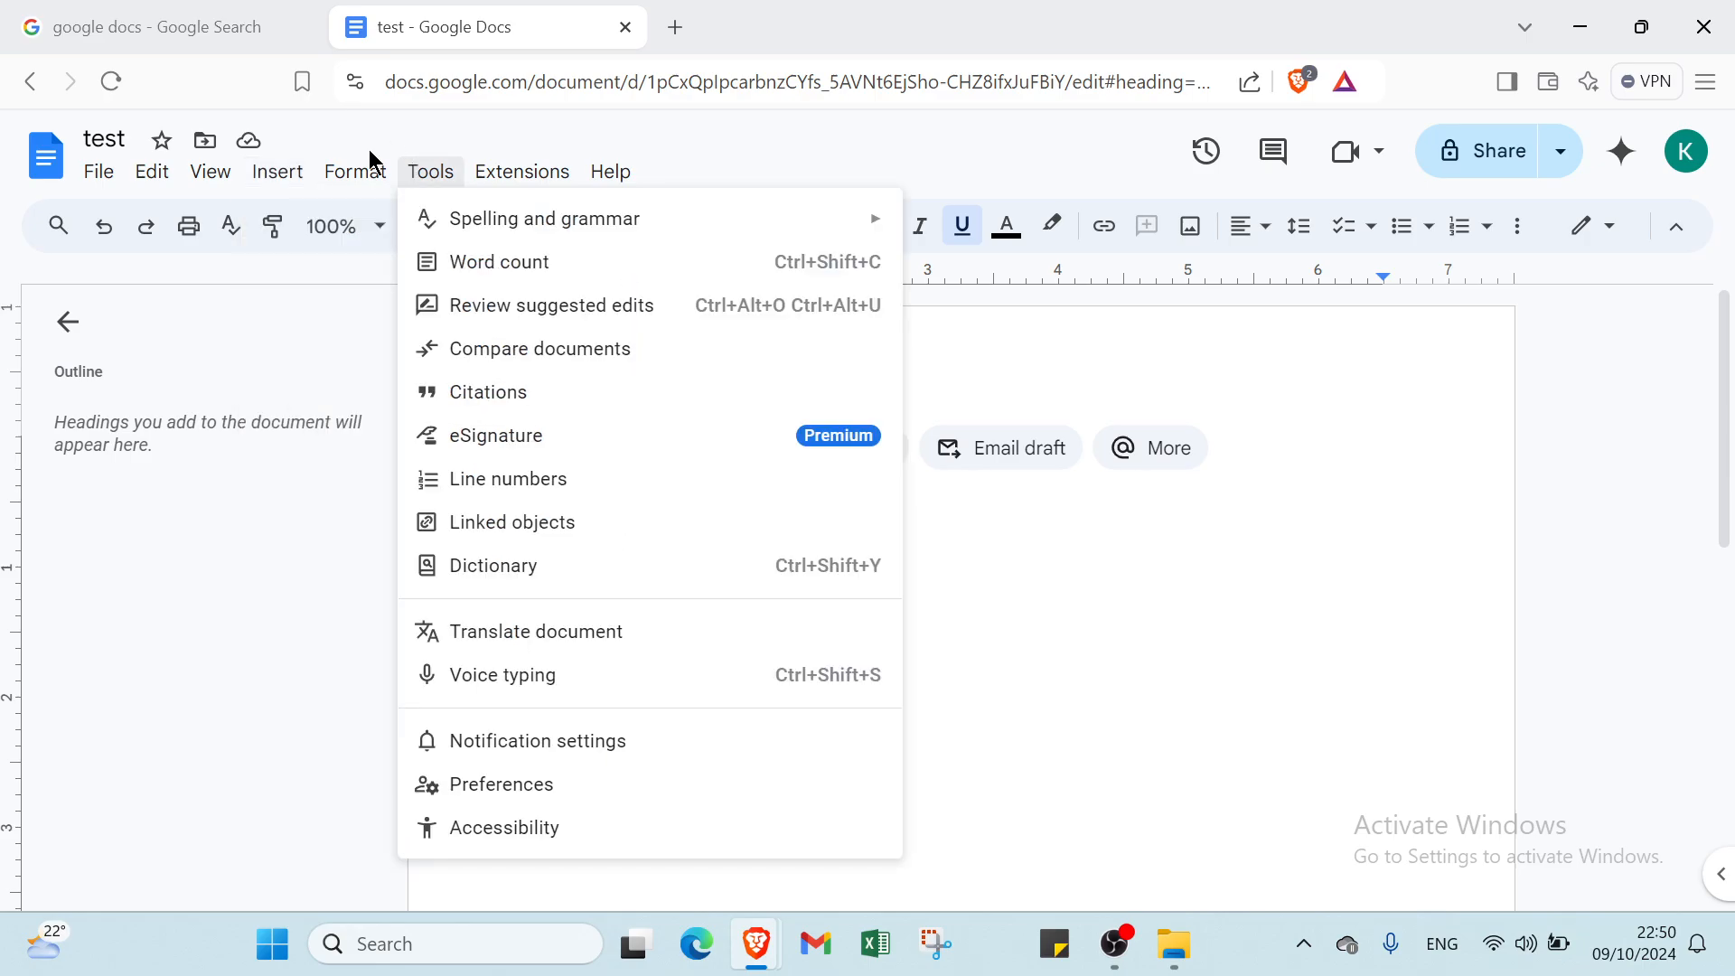
Examine the formatting options such as columns and bullets, plus the available tools, extensions and help resources.
{"action": "mouse_move", "coordinate": [357, 178]}
{"action": "mouse_move", "coordinate": [375, 233]}
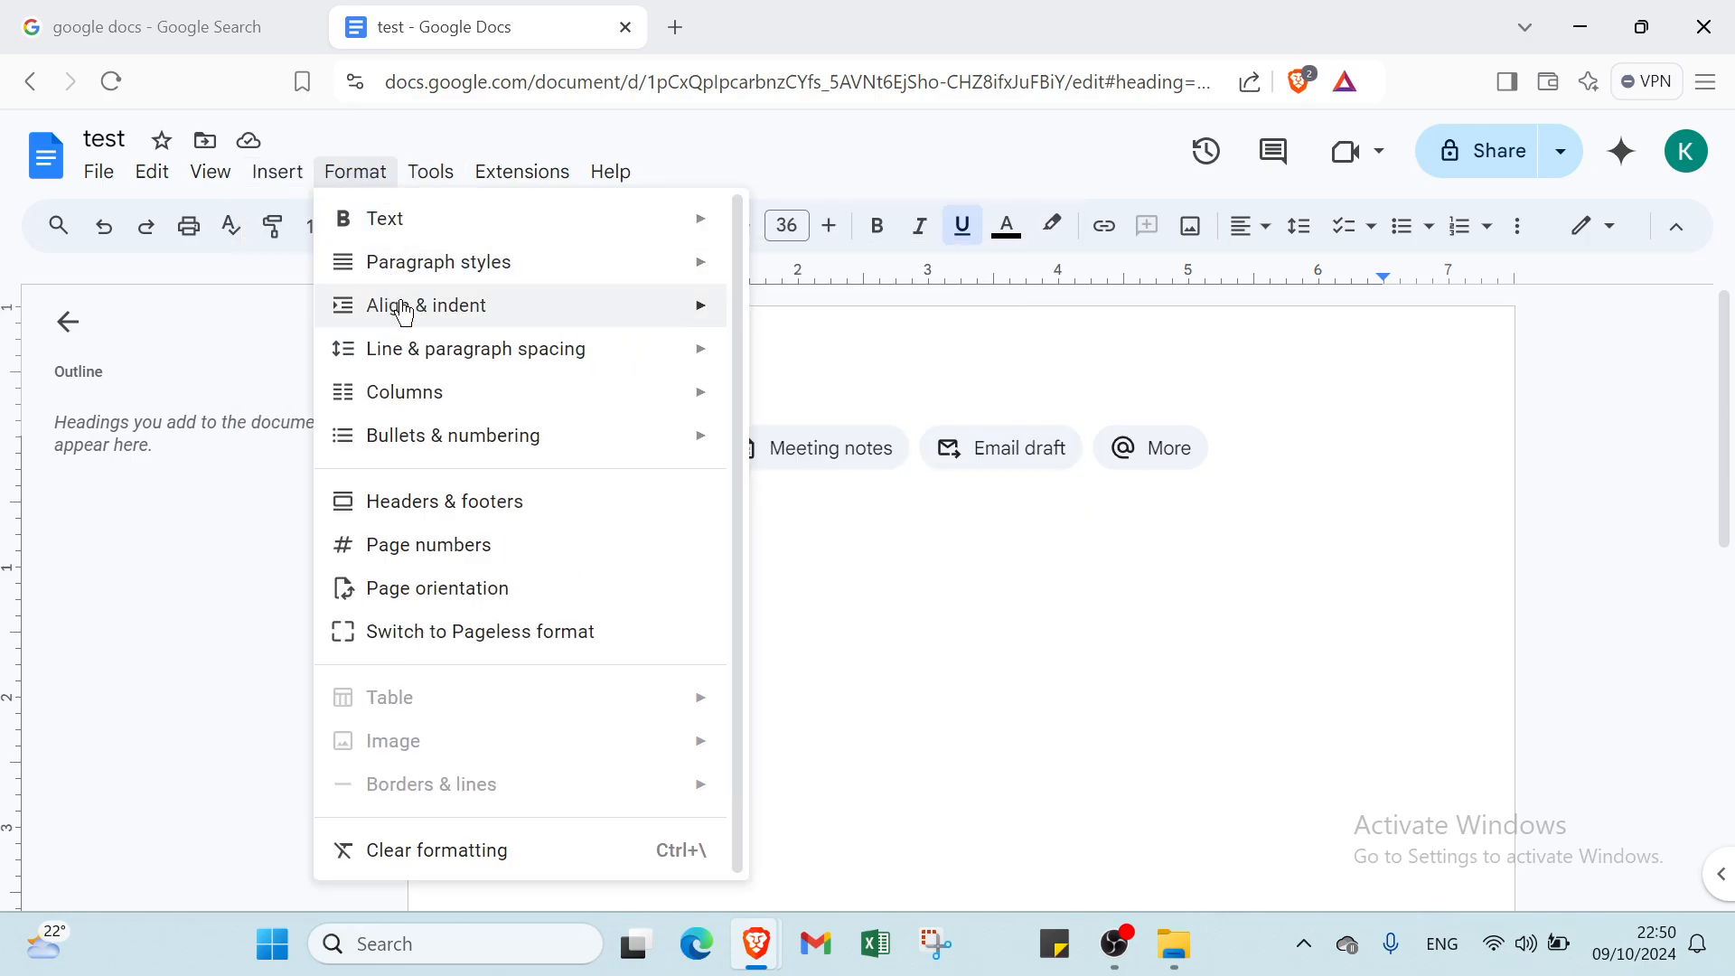
{"action": "mouse_move", "coordinate": [411, 346]}
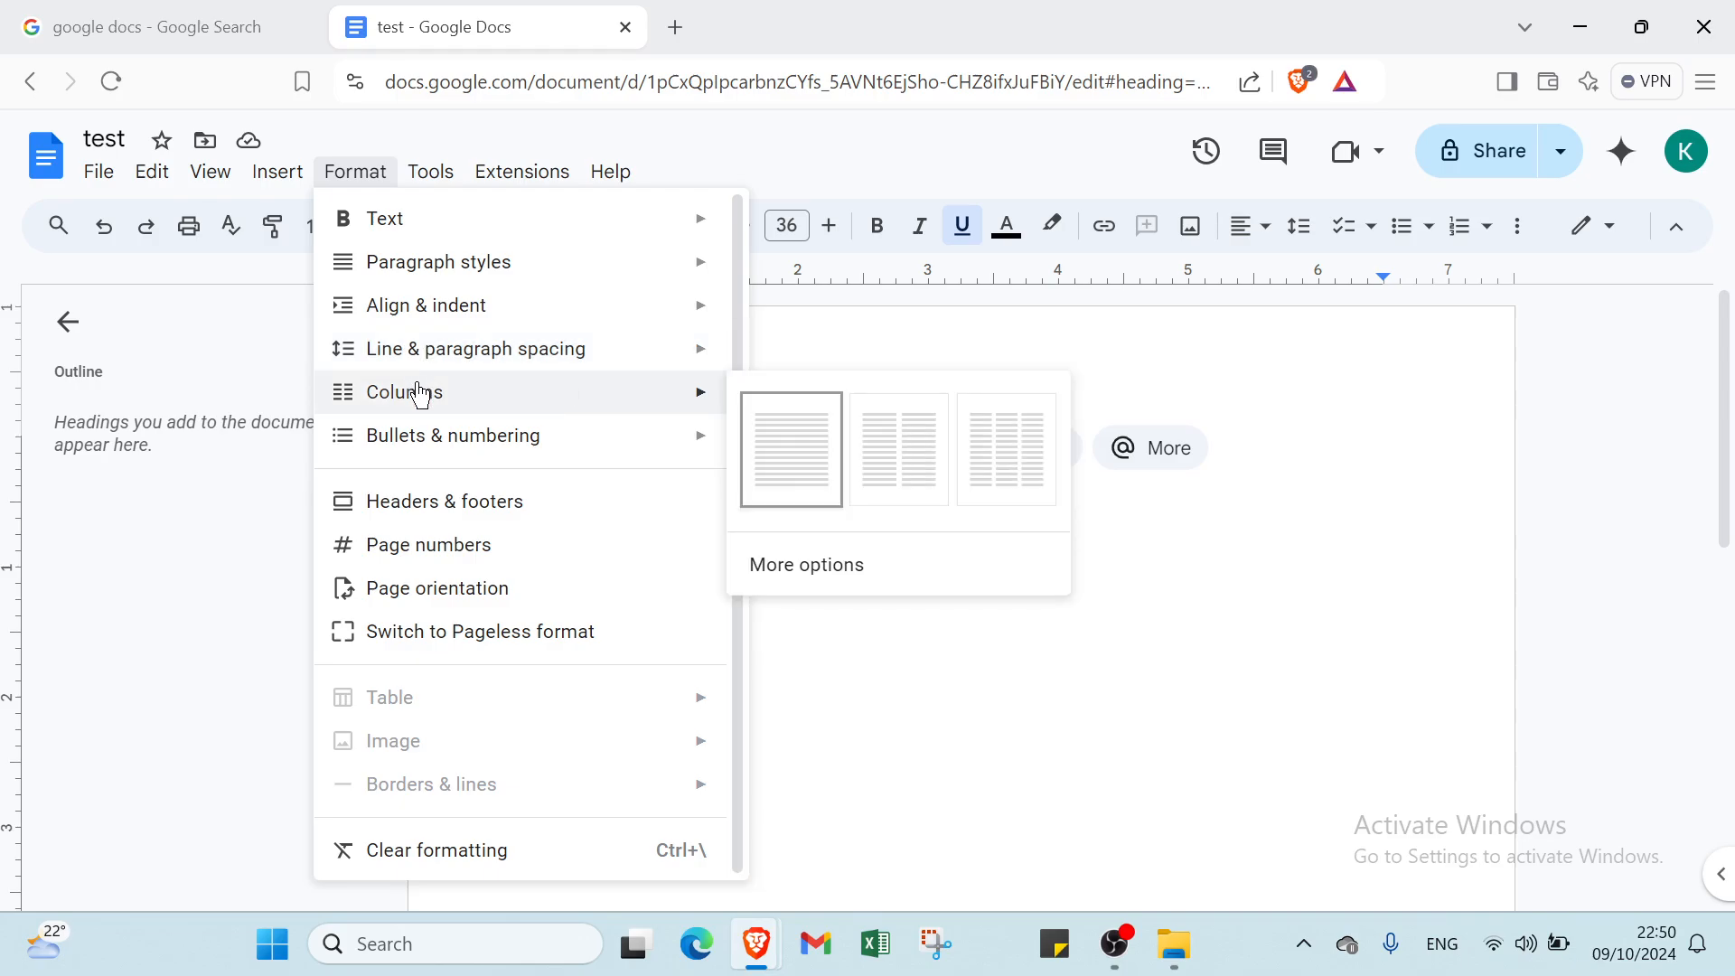
{"action": "mouse_move", "coordinate": [449, 427]}
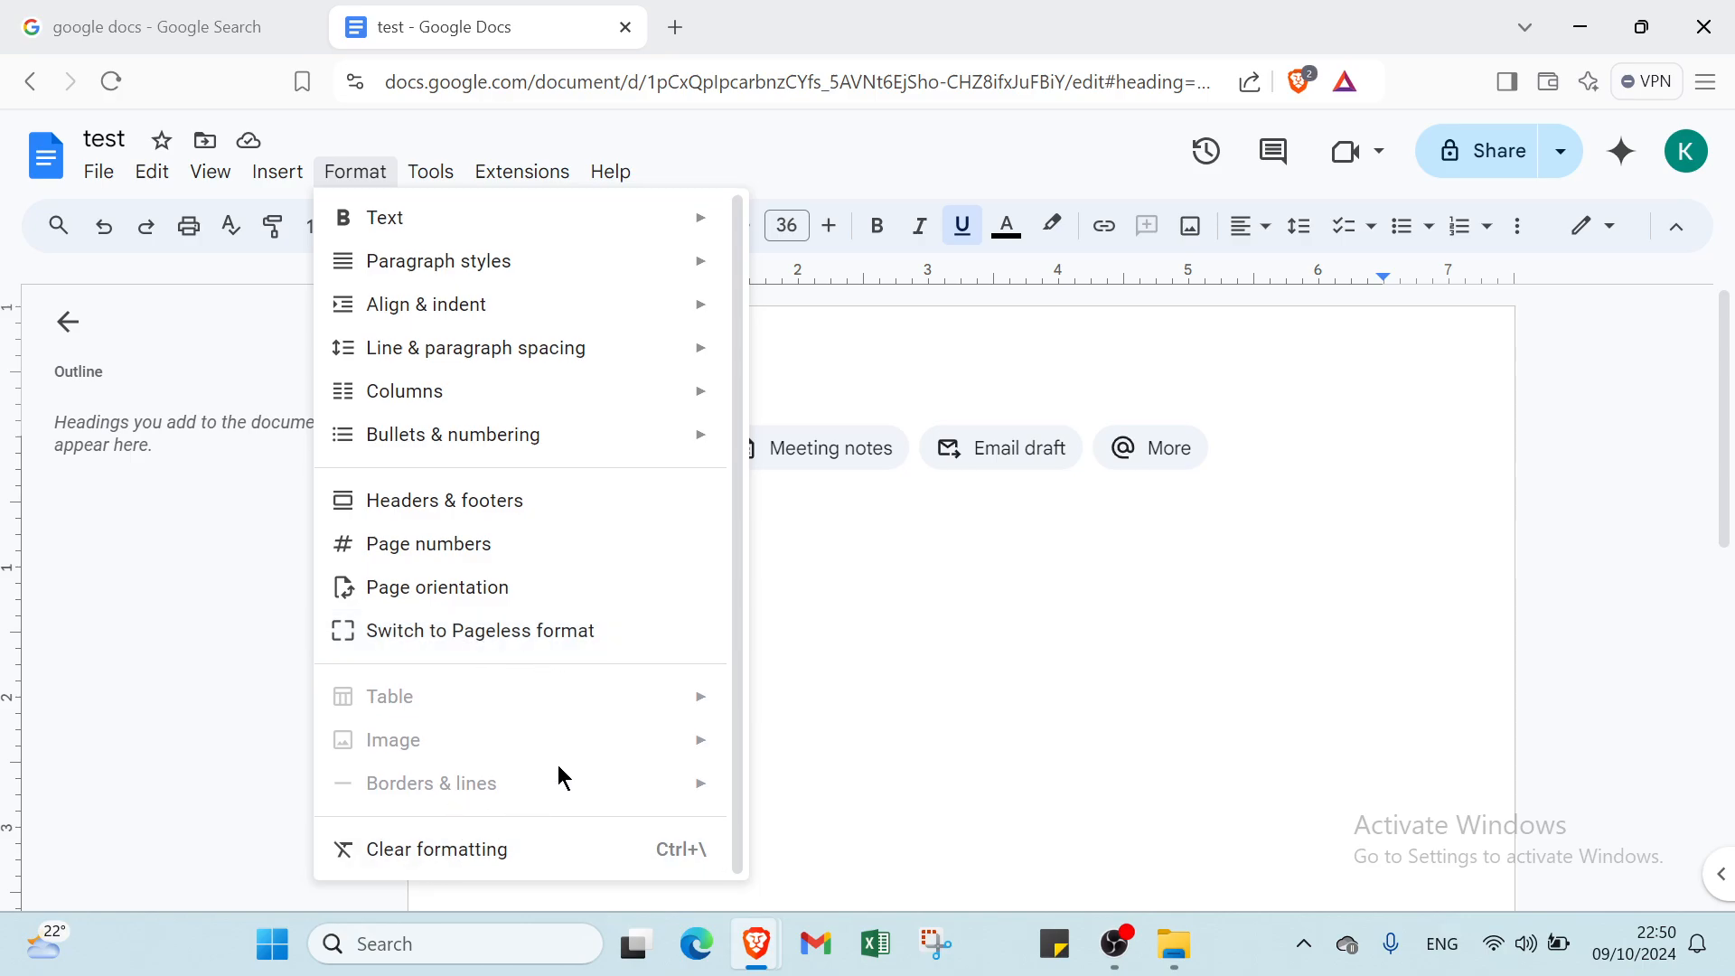
{"action": "mouse_move", "coordinate": [431, 182]}
{"action": "mouse_move", "coordinate": [484, 237]}
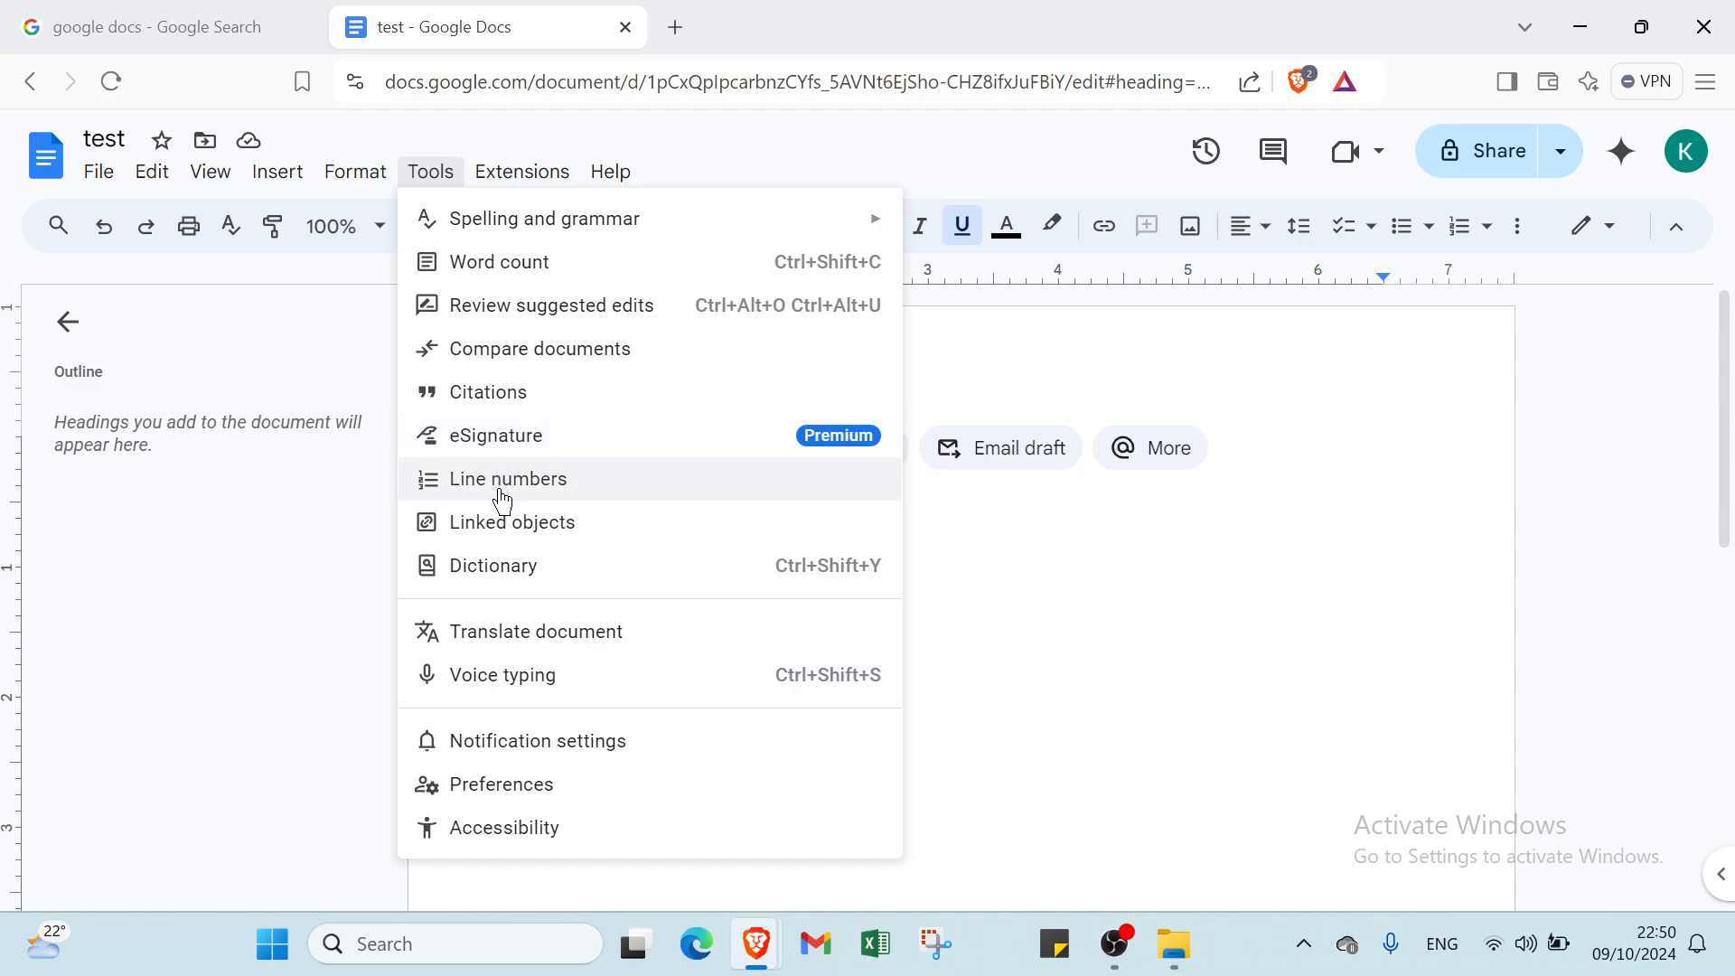
{"action": "mouse_move", "coordinate": [555, 192]}
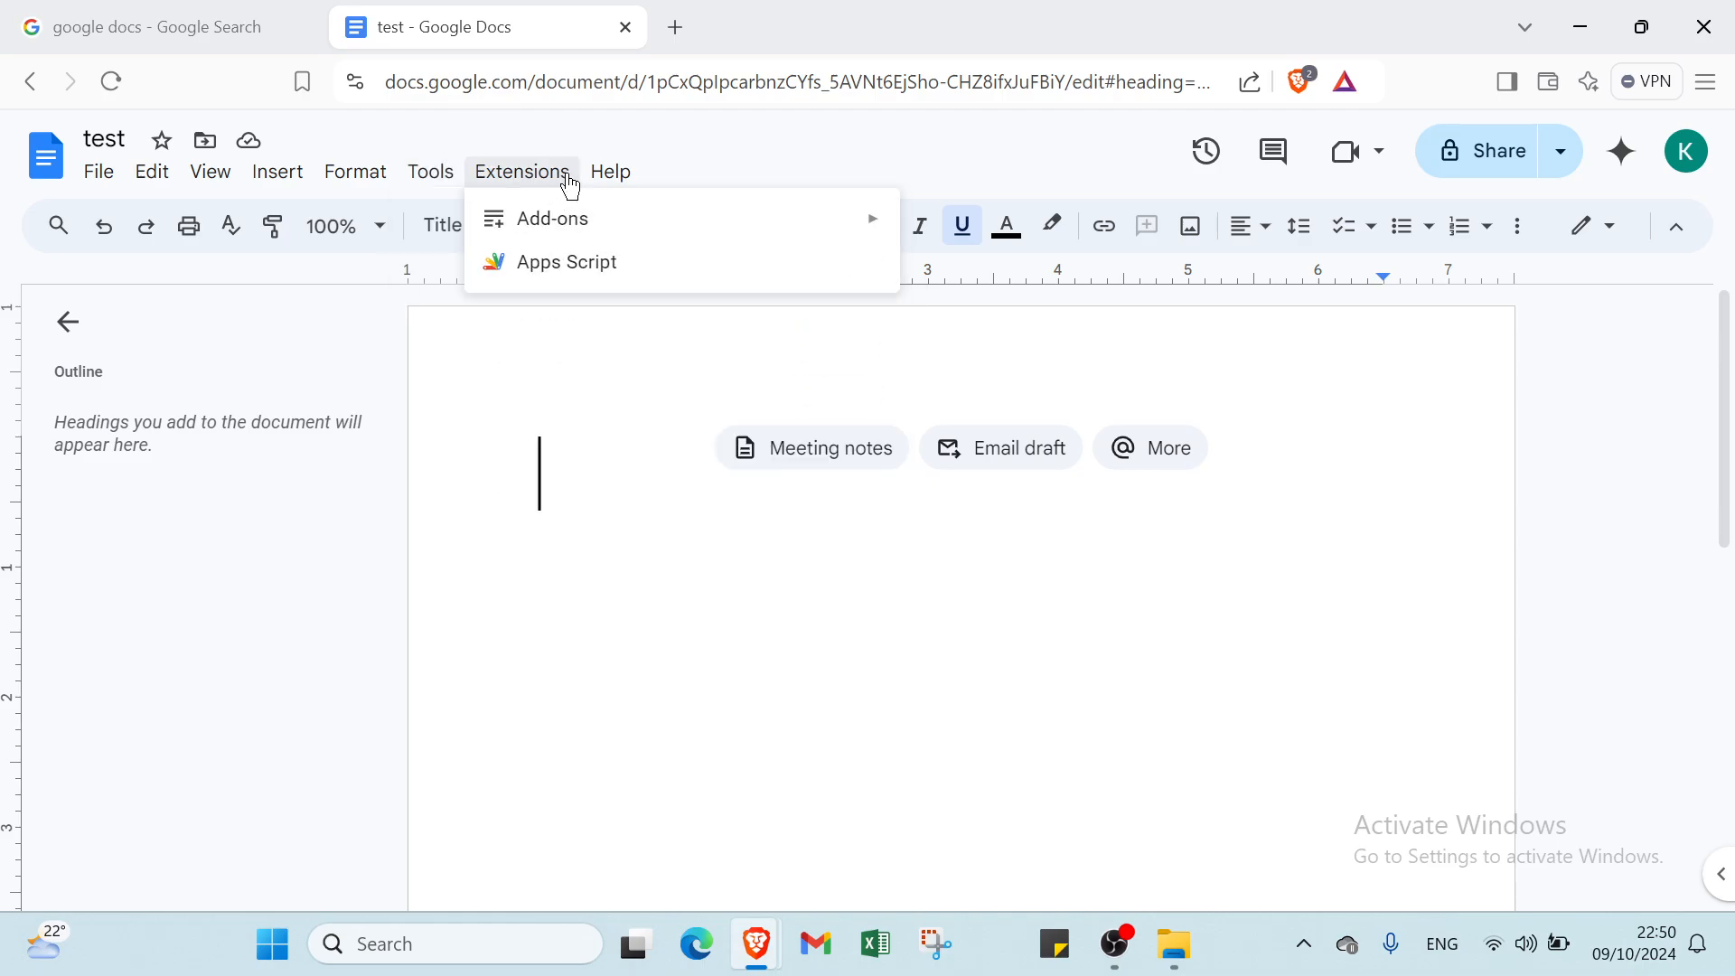
{"action": "mouse_move", "coordinate": [611, 171]}
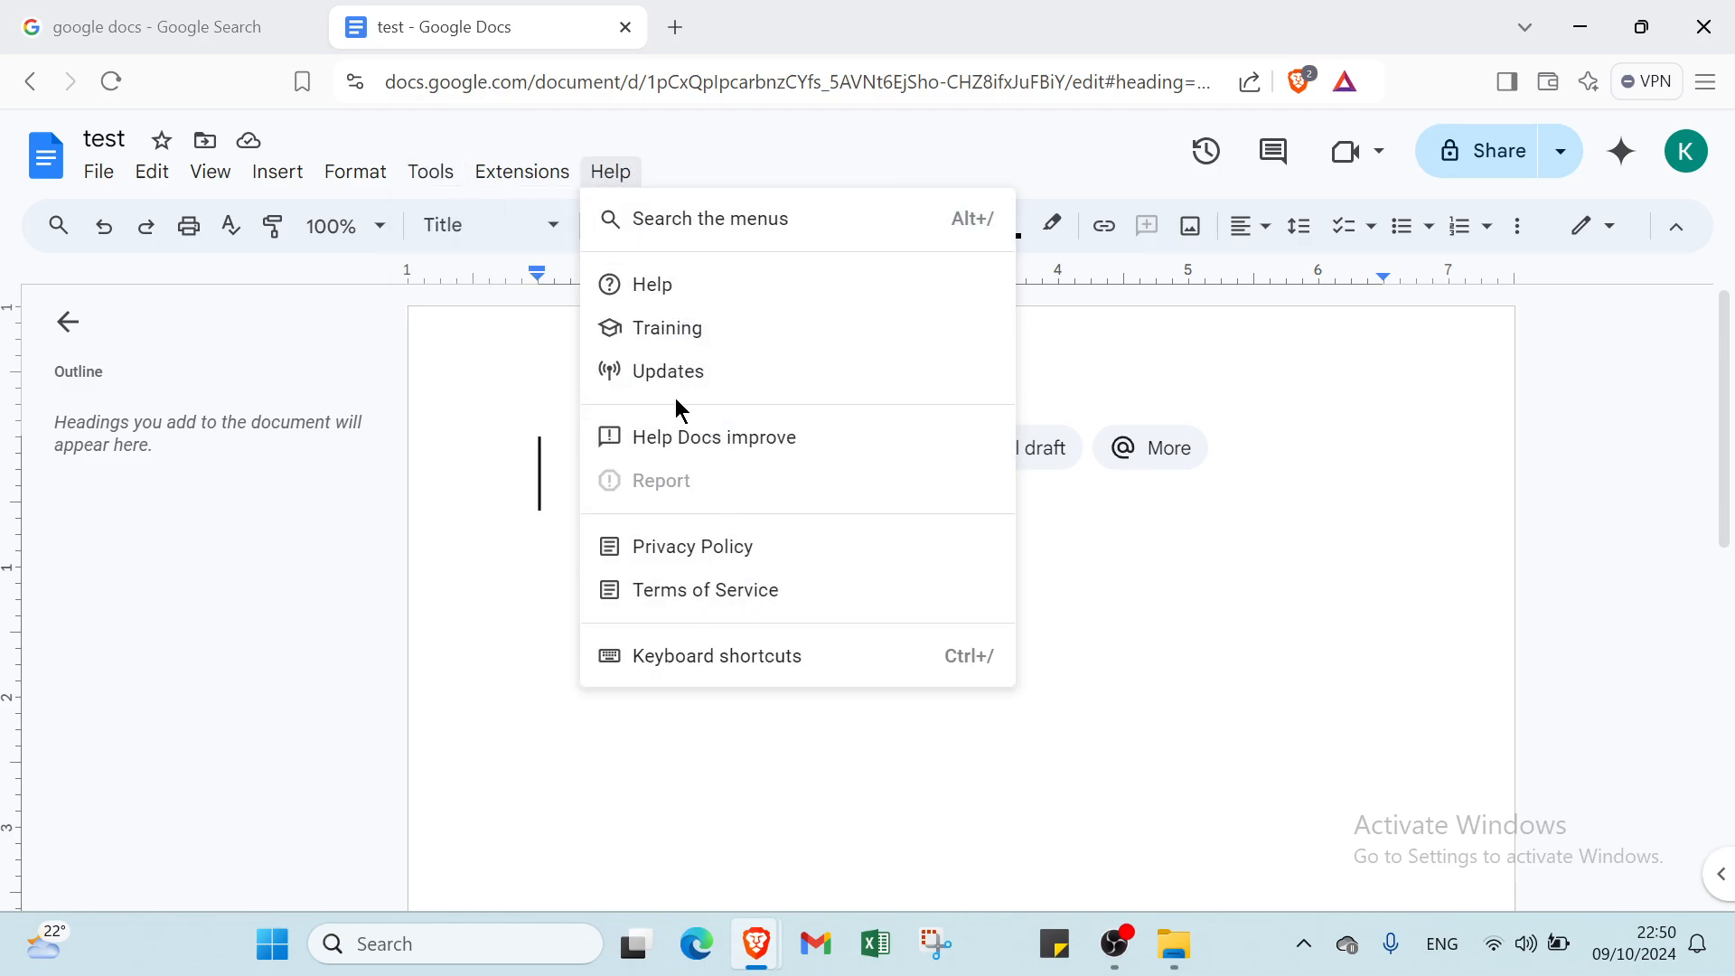
{"action": "left_click", "coordinate": [518, 450]}
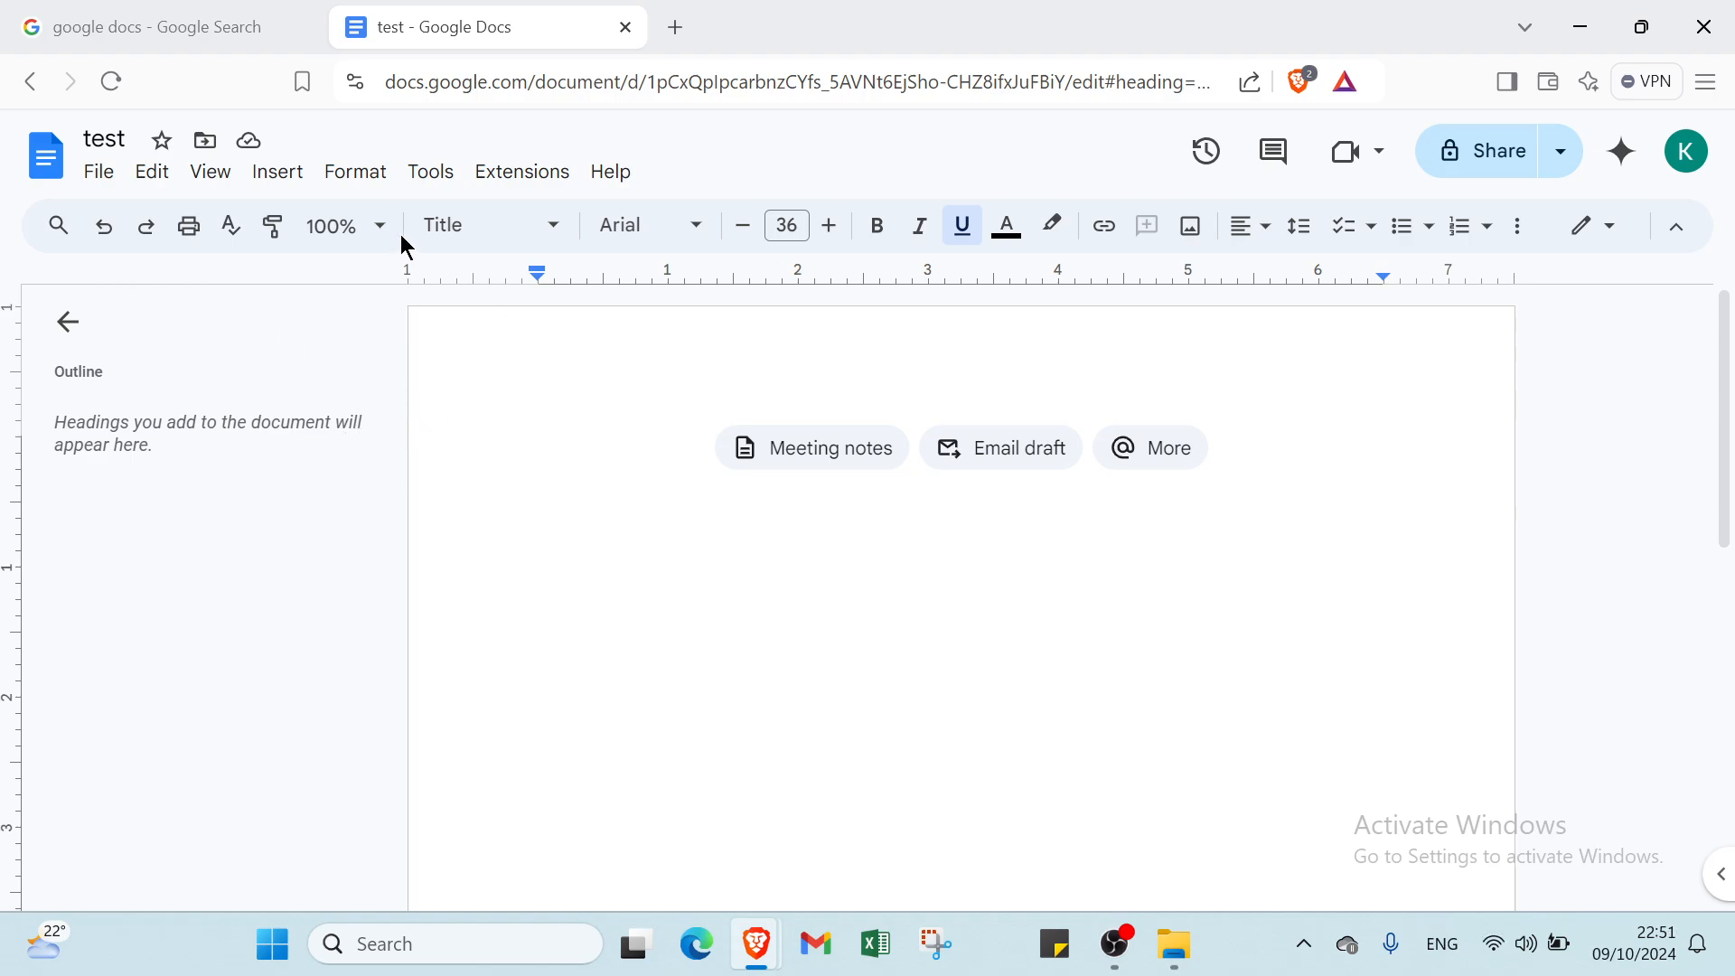
Set the document's zoom to 200%, and return it to 100%.
{"action": "left_click", "coordinate": [355, 217]}
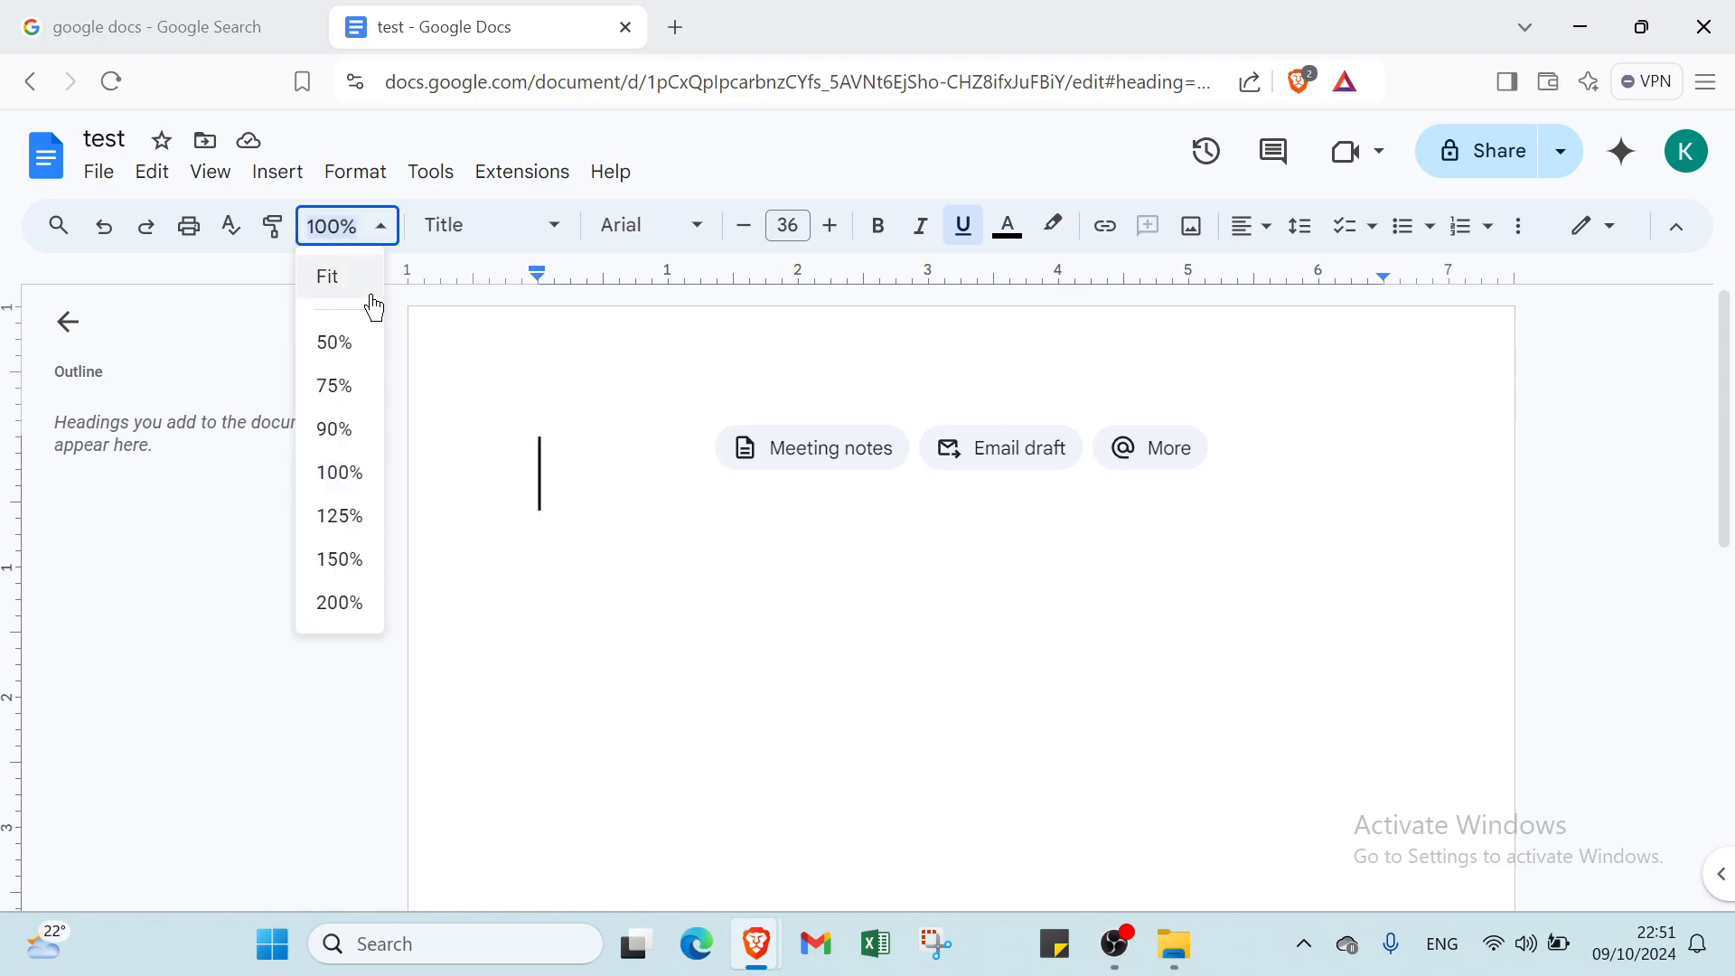
{"action": "left_click", "coordinate": [313, 605]}
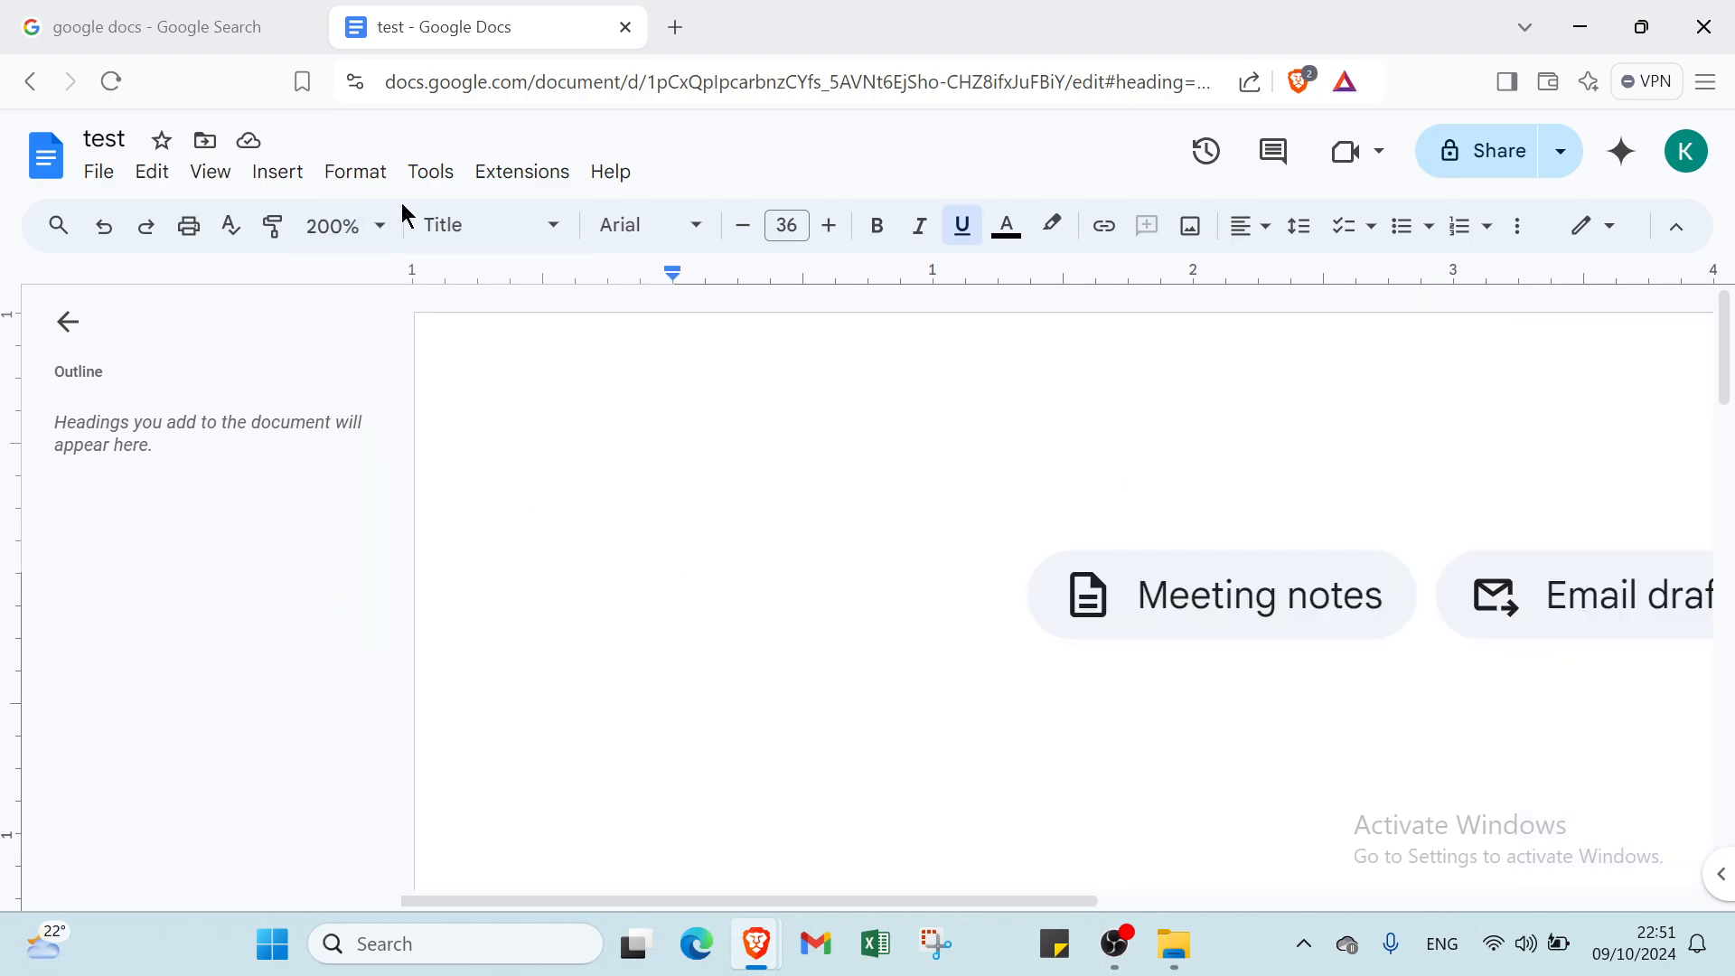
{"action": "left_click", "coordinate": [379, 225]}
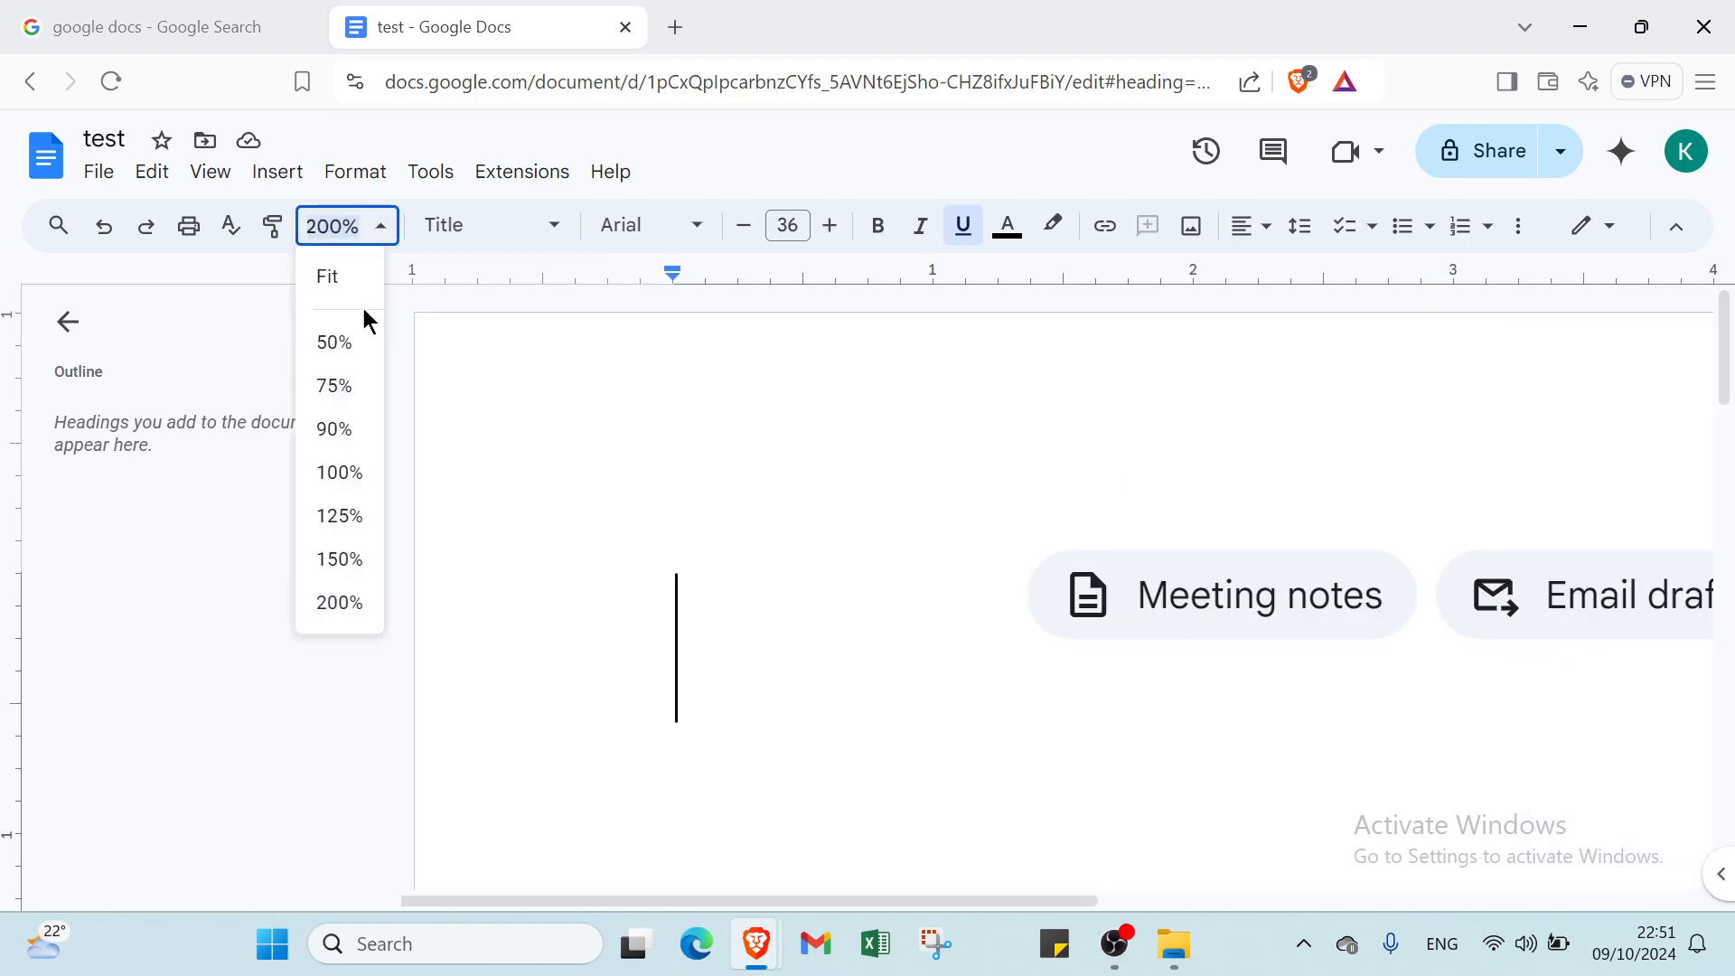
{"action": "left_click", "coordinate": [347, 470]}
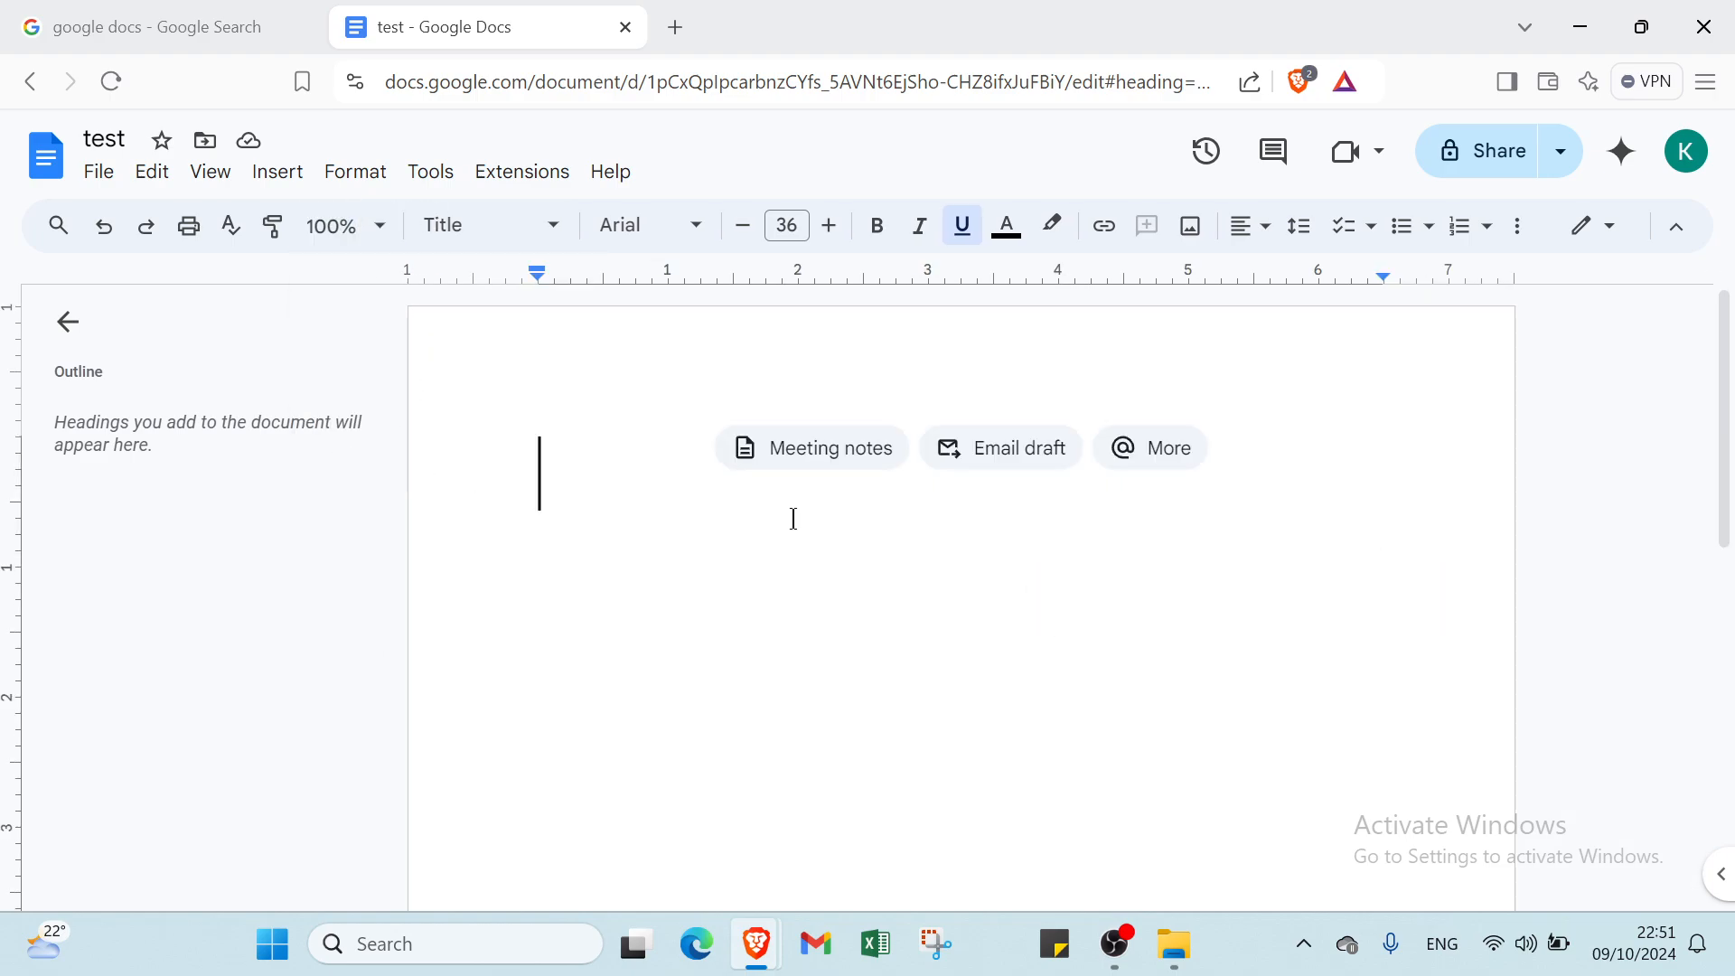
Examine the meeting notes and email draft templates and the further smart chips and building blocks, and close the list.
{"action": "left_click", "coordinate": [838, 456]}
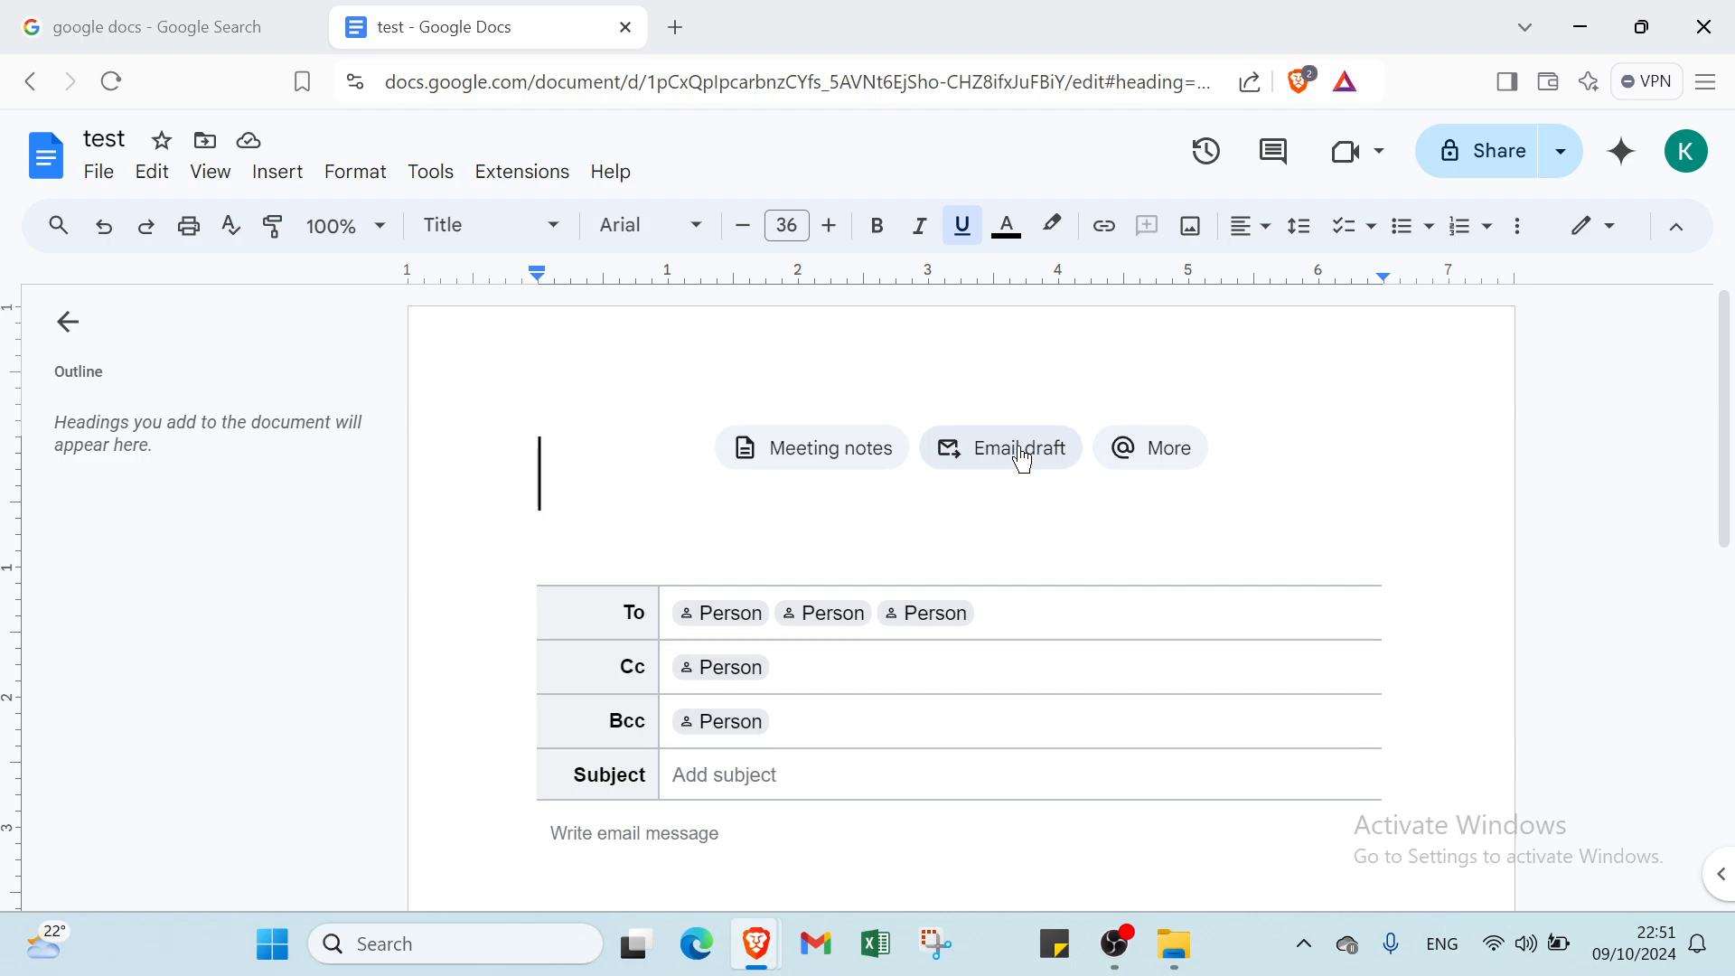
{"action": "left_click", "coordinate": [1129, 476]}
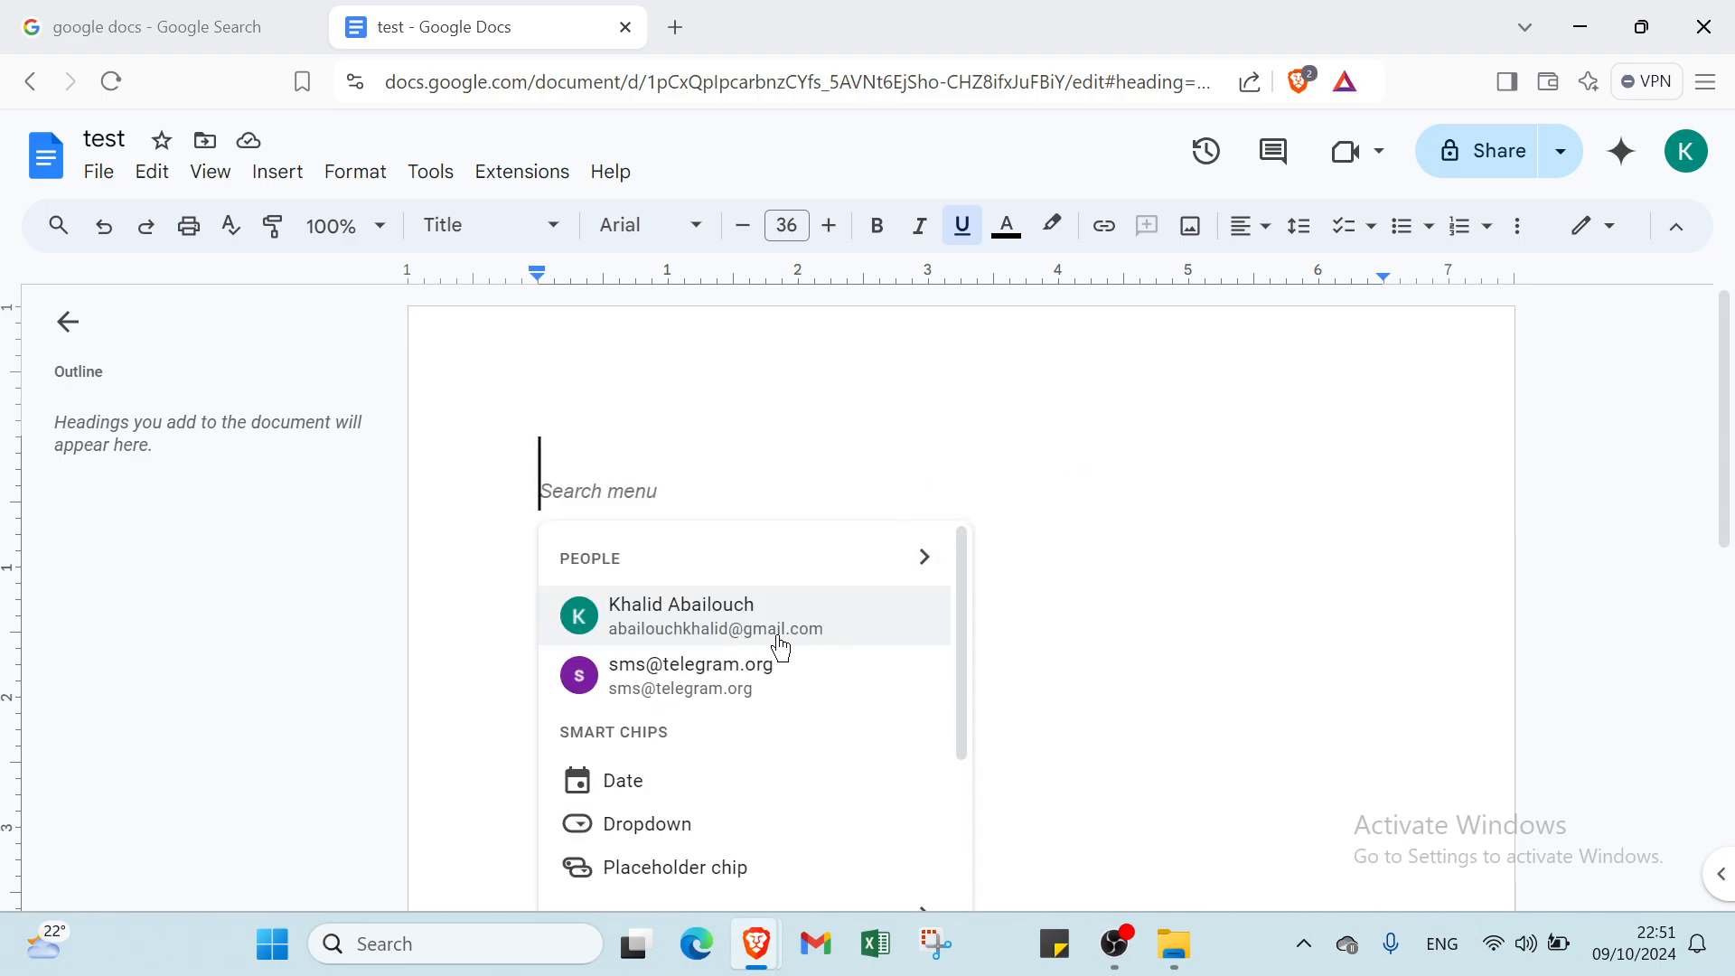
{"action": "scroll", "coordinate": [764, 643], "scroll_direction": "down", "scroll_amount": 3}
{"action": "scroll", "coordinate": [728, 632], "scroll_direction": "up", "scroll_amount": 3}
{"action": "scroll", "coordinate": [735, 646], "scroll_direction": "down", "scroll_amount": 3}
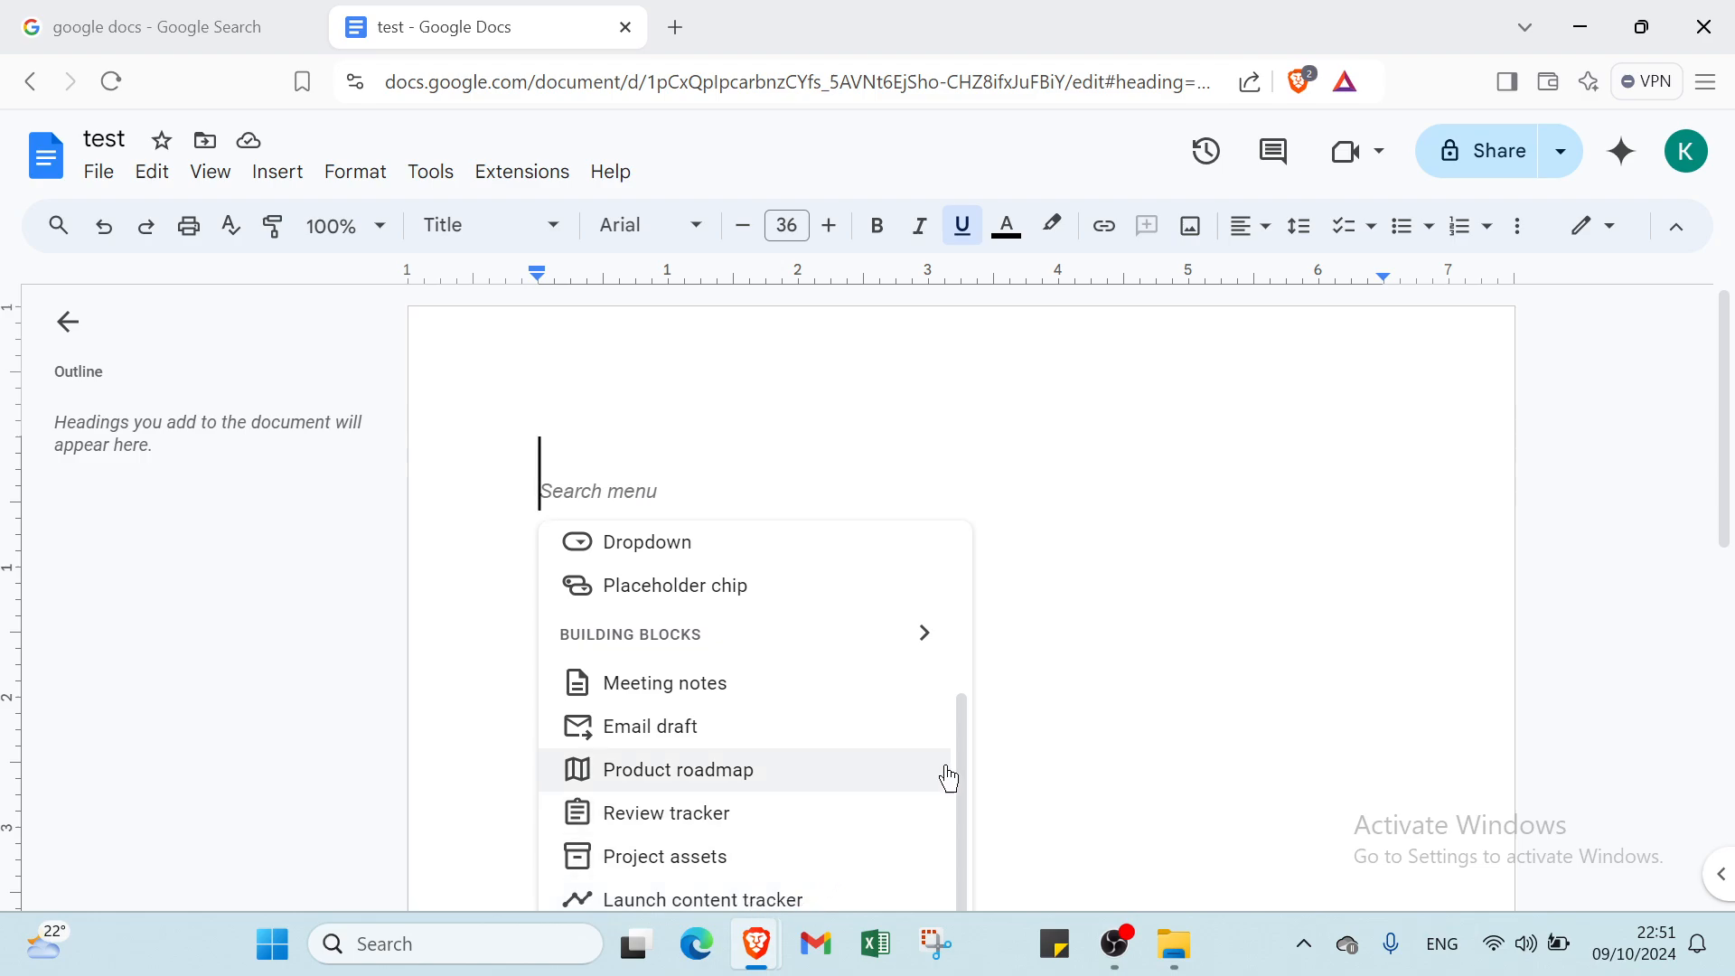
{"action": "left_click", "coordinate": [1022, 754]}
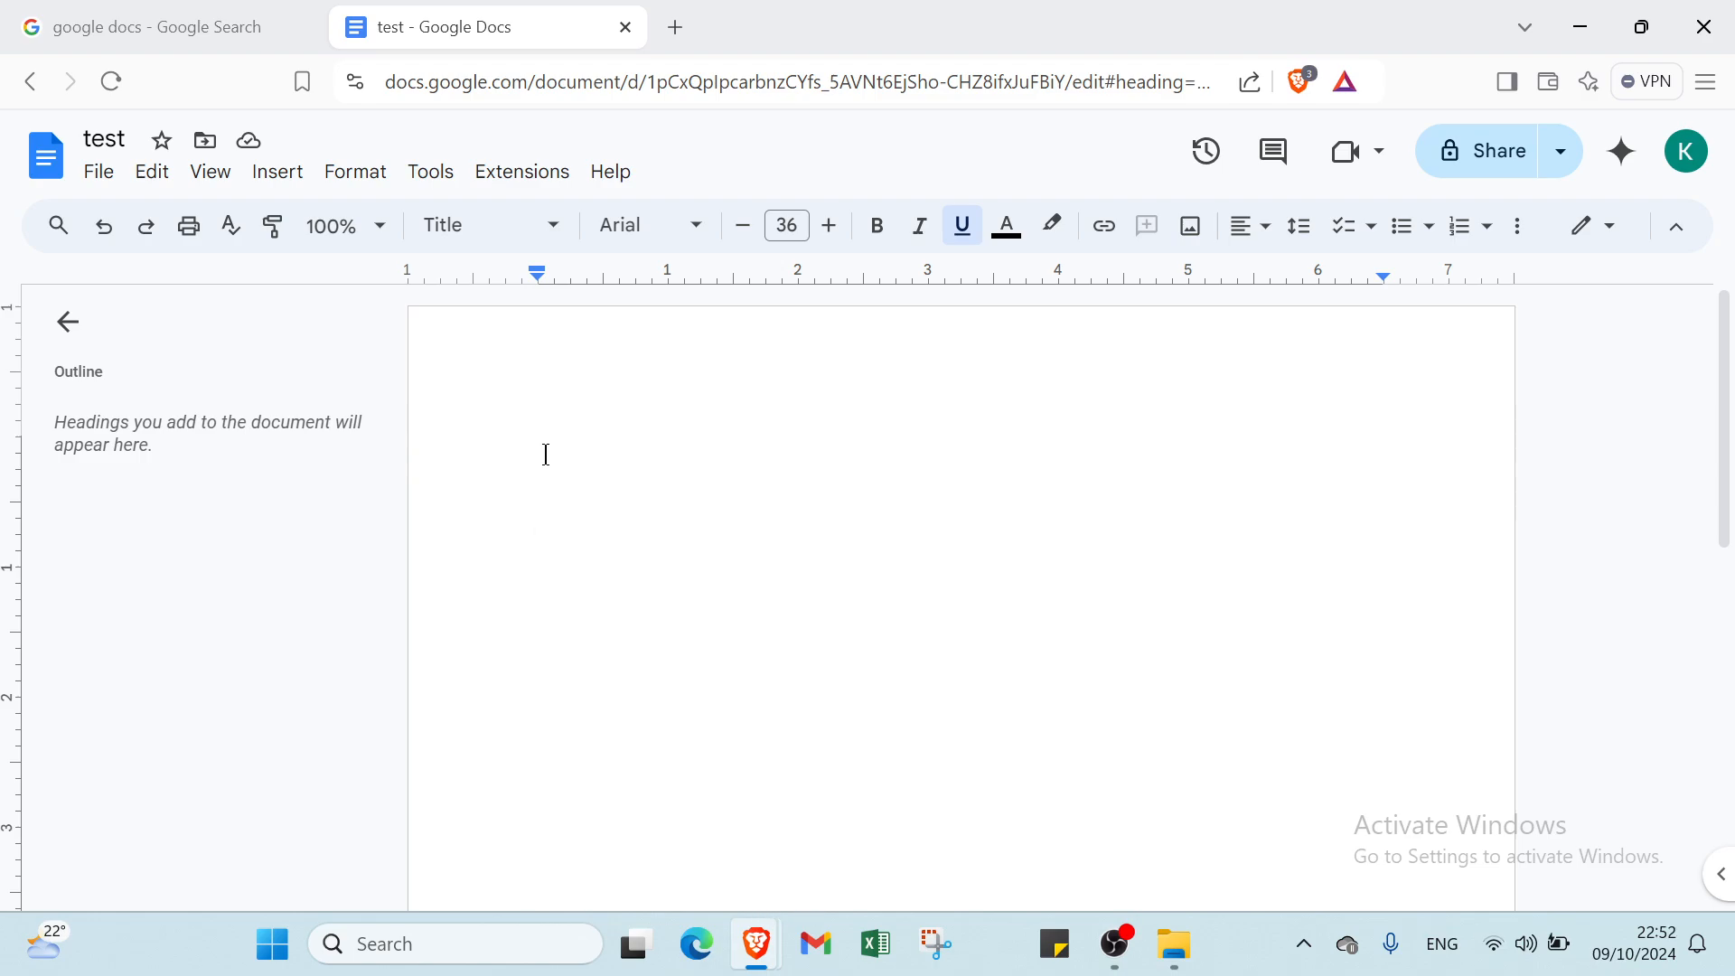
Apply the Title style to the first line of the document and set its font to Comfortaa.
{"action": "left_click", "coordinate": [479, 226]}
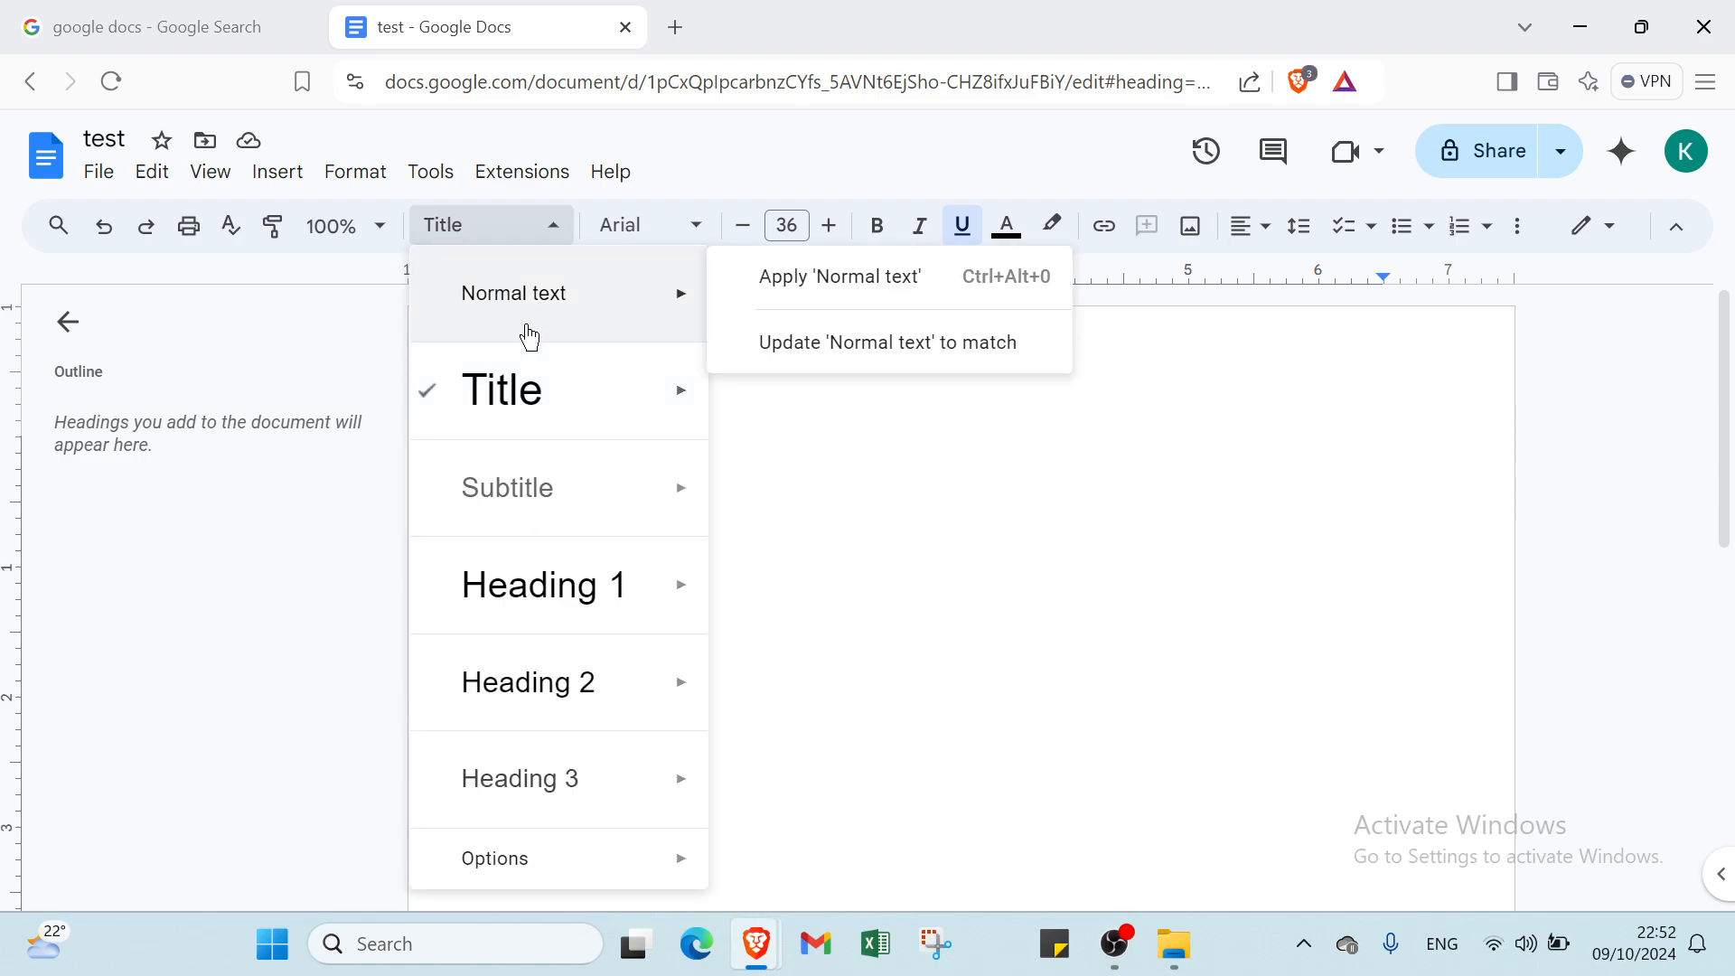
{"action": "left_click", "coordinate": [542, 391]}
{"action": "left_click", "coordinate": [632, 227]}
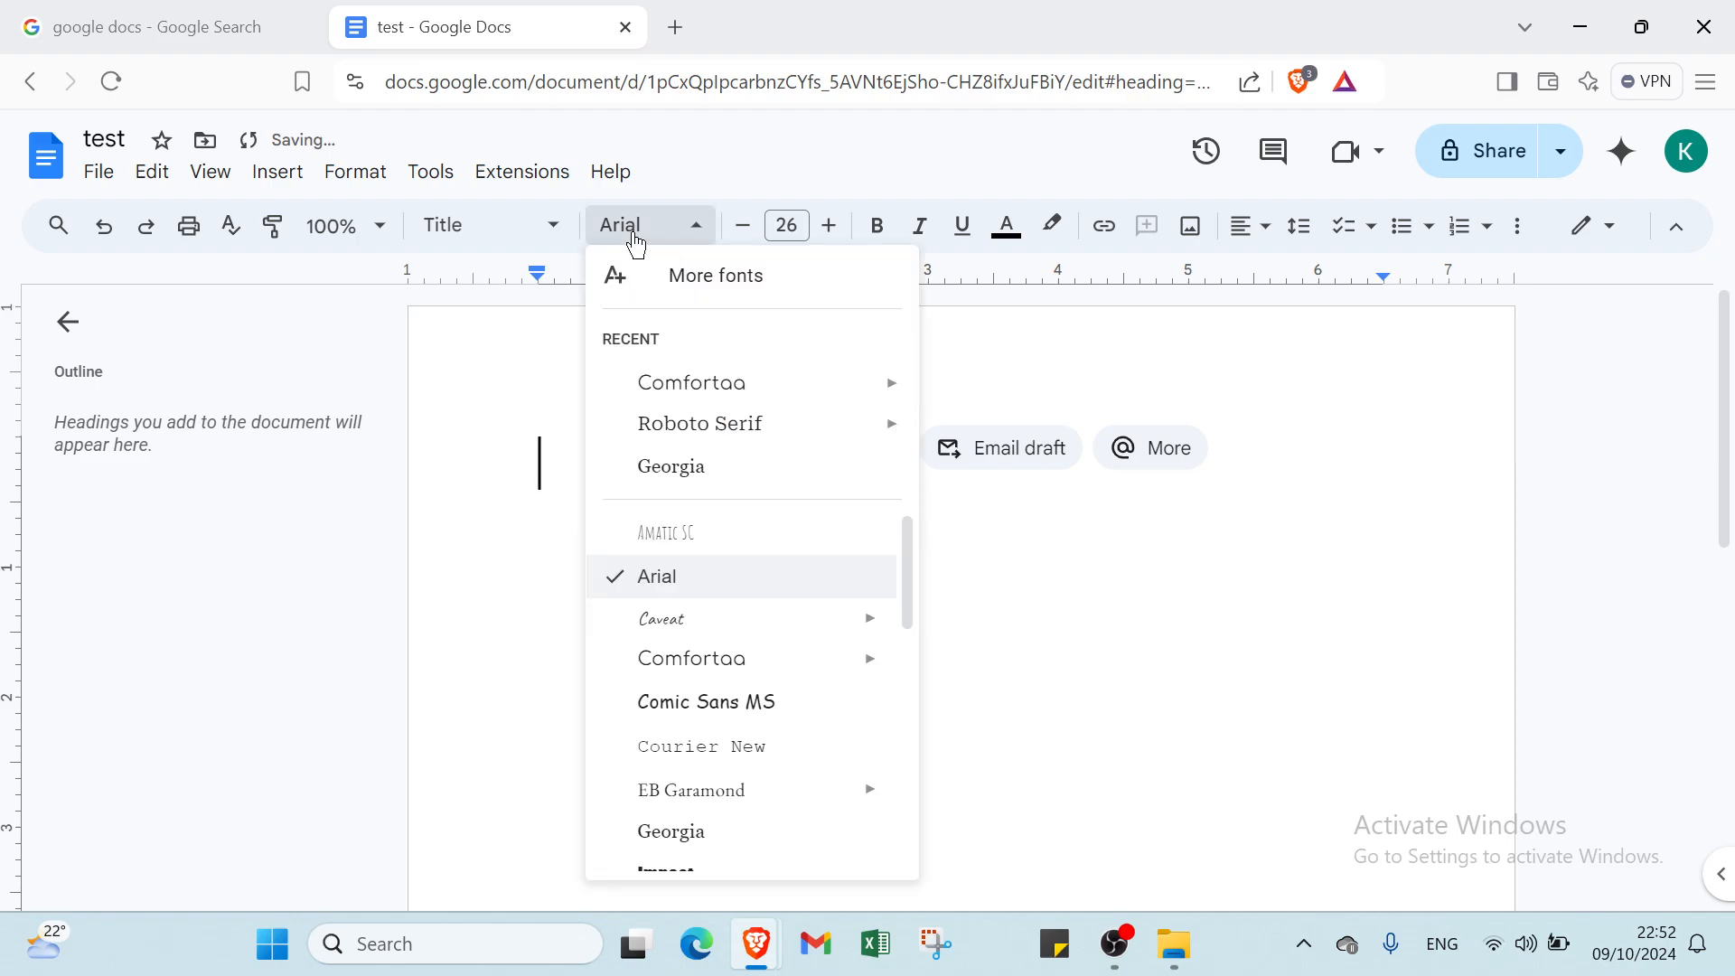
{"action": "mouse_move", "coordinate": [672, 417]}
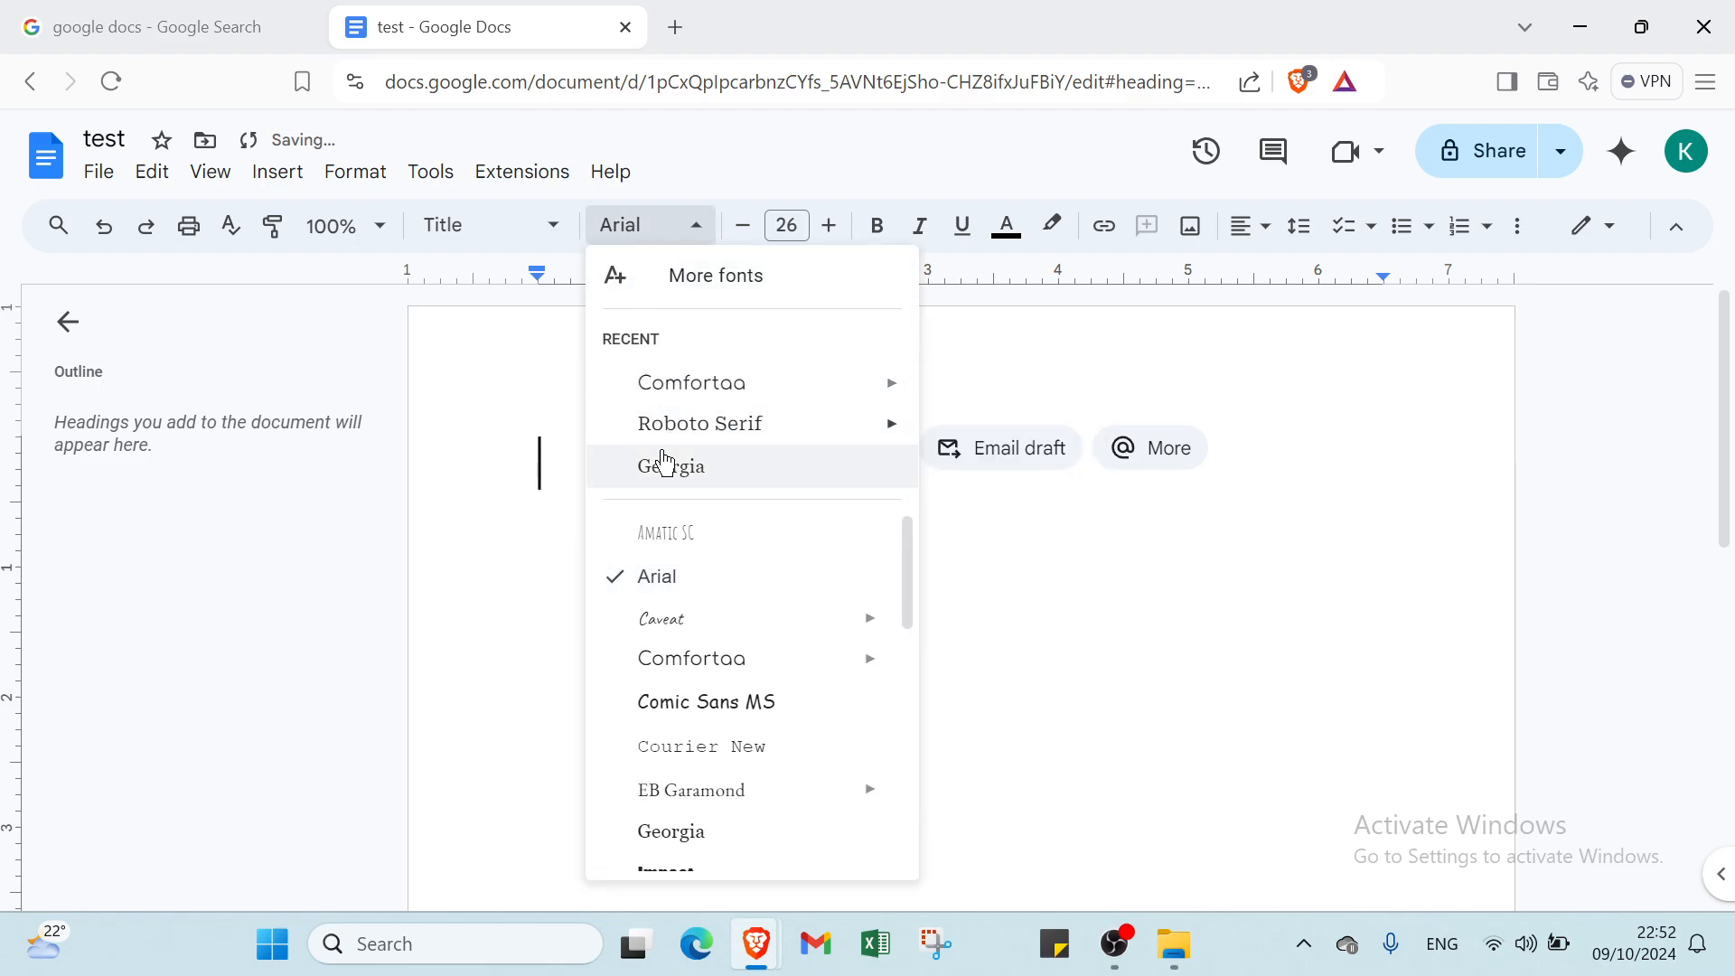
{"action": "mouse_move", "coordinate": [709, 630]}
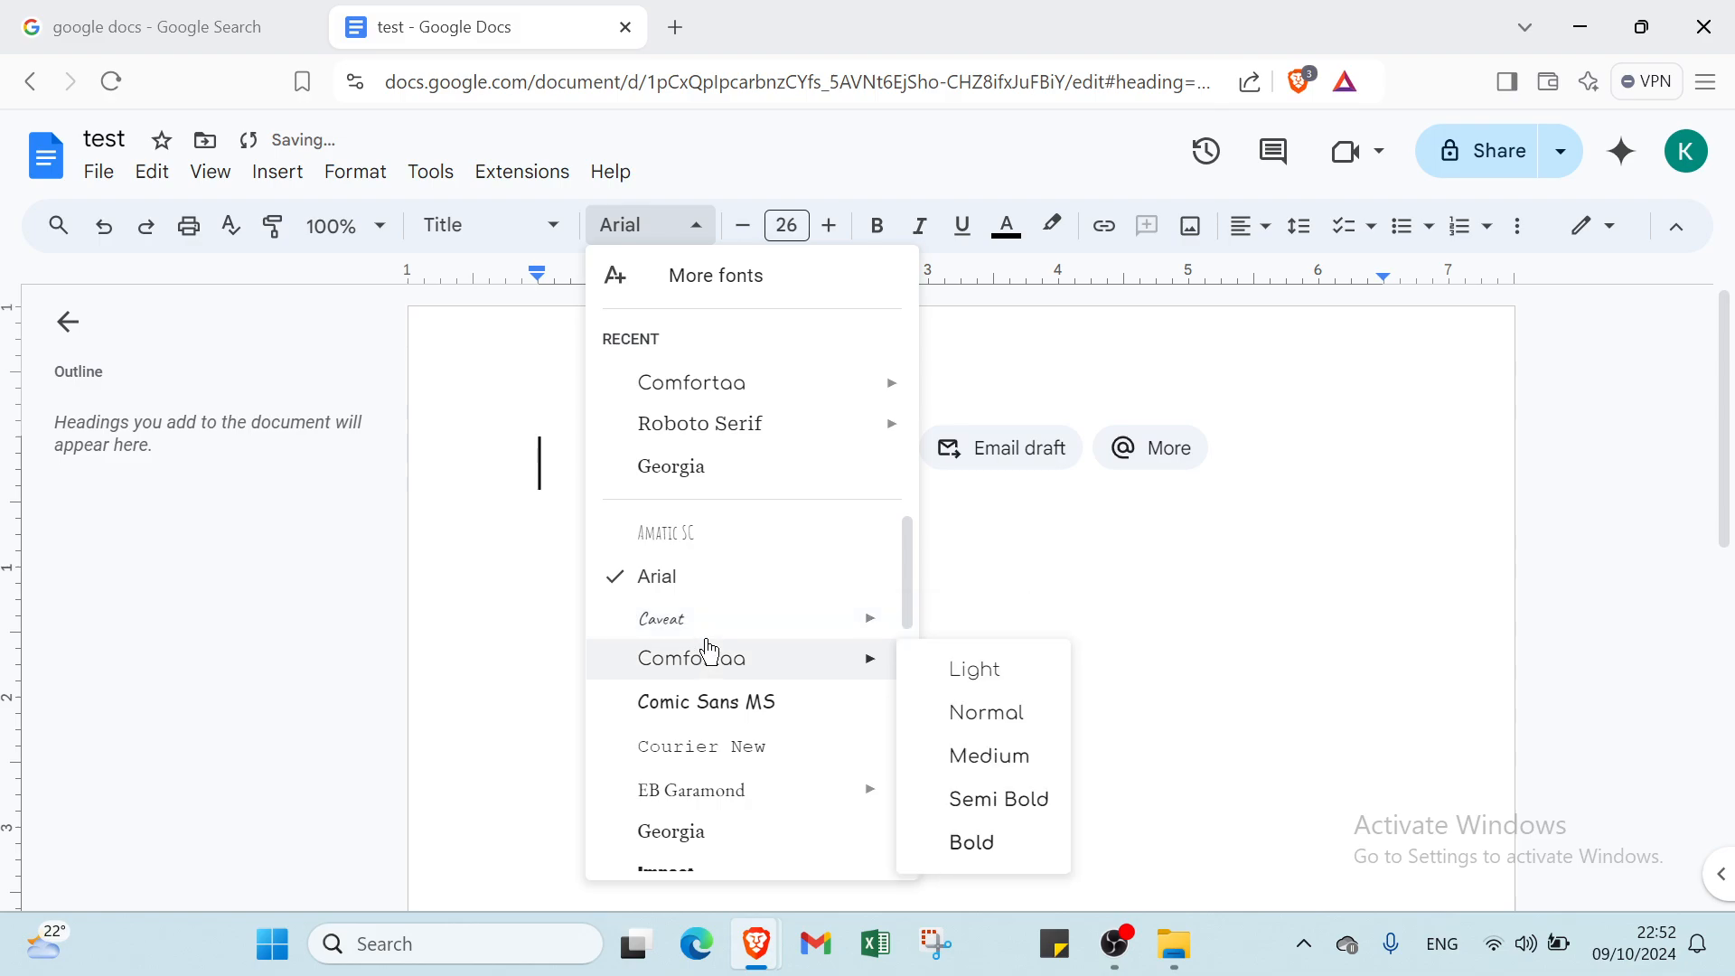
{"action": "left_click", "coordinate": [705, 651]}
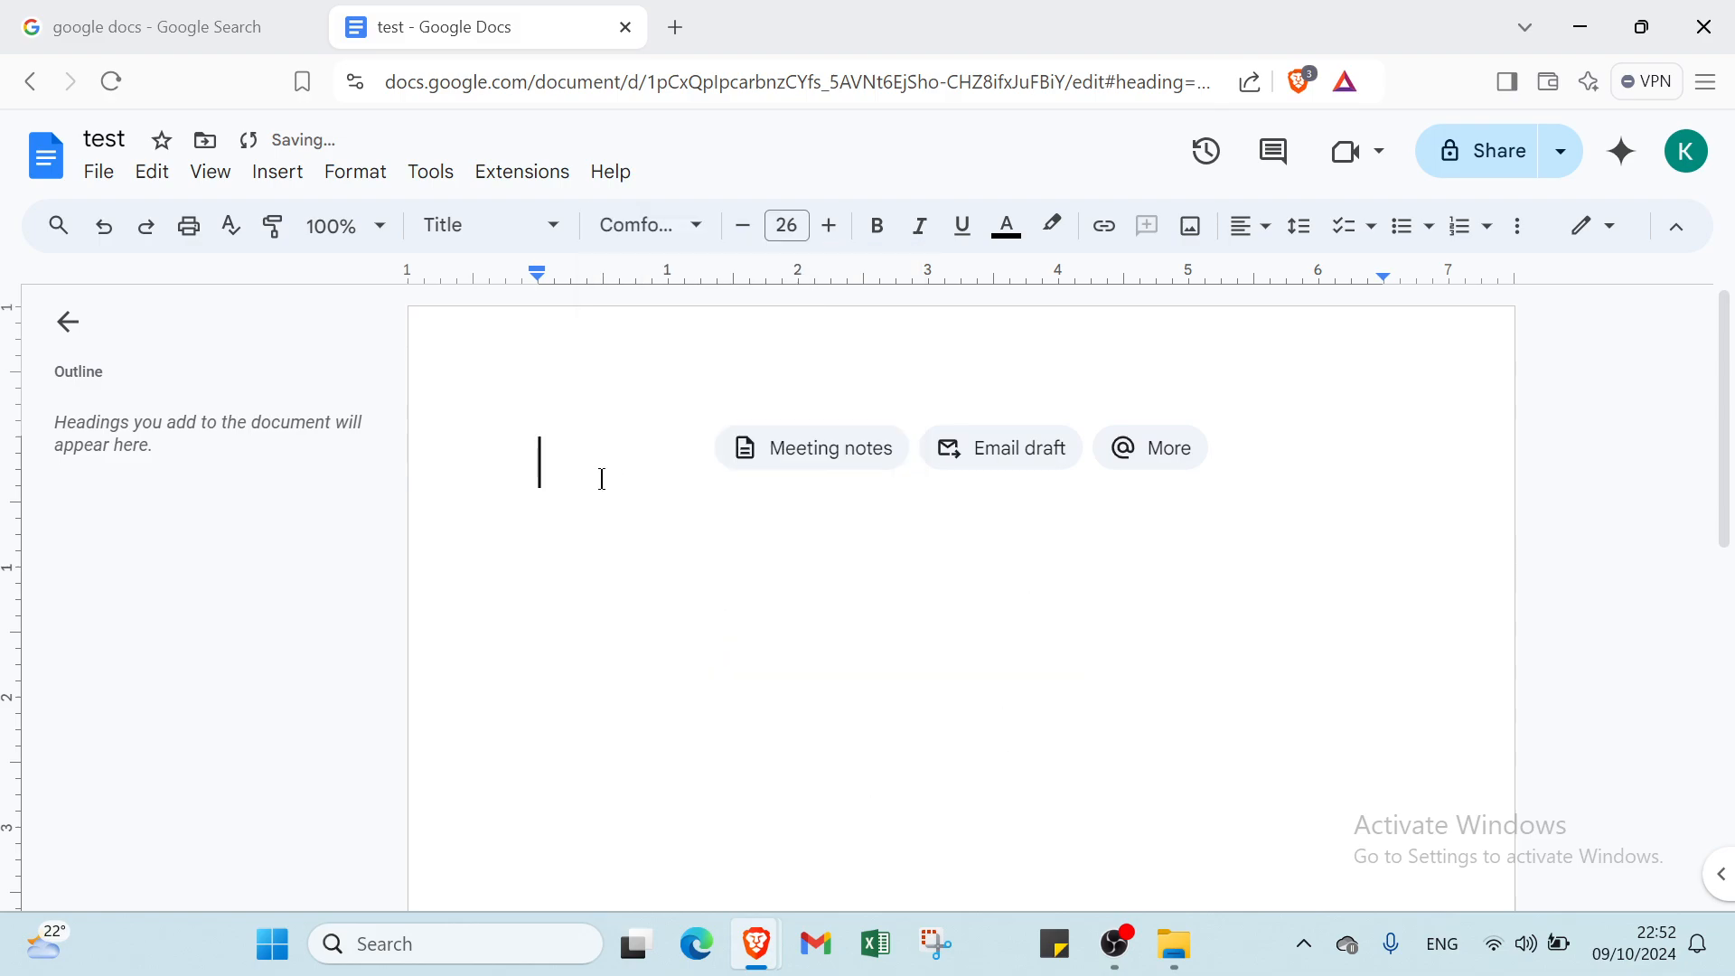
Set the title line's font size to 60 and its text color to dark gray.
{"action": "left_click", "coordinate": [786, 225]}
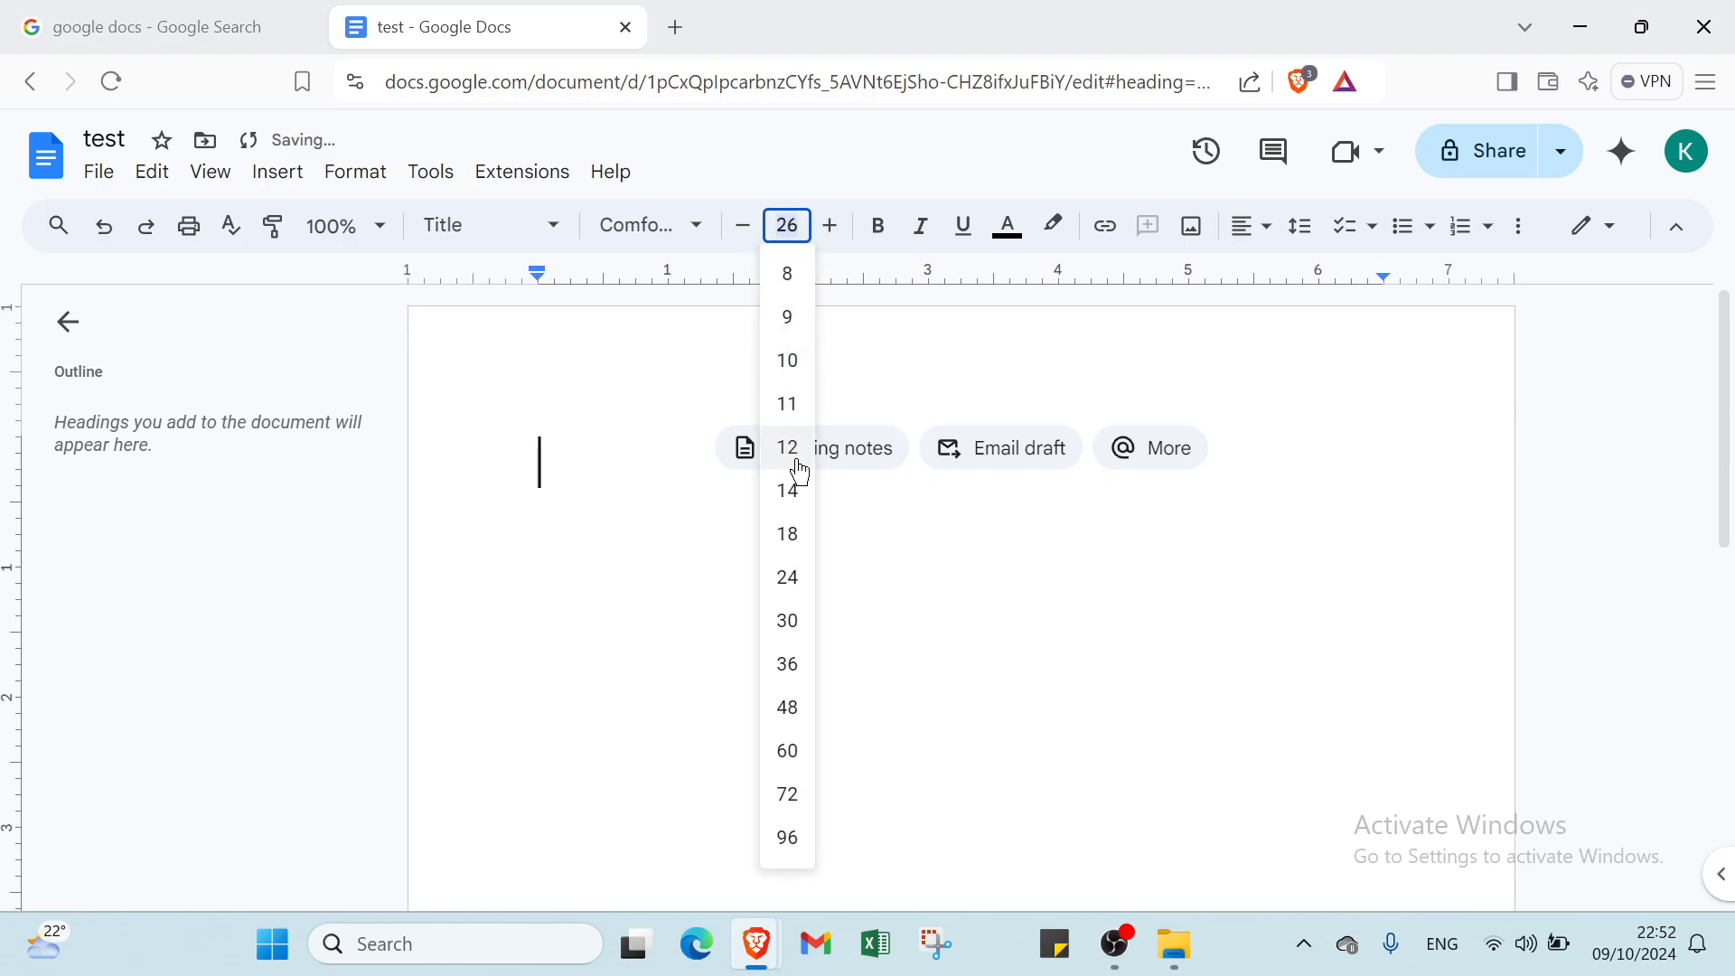
{"action": "left_click", "coordinate": [790, 754]}
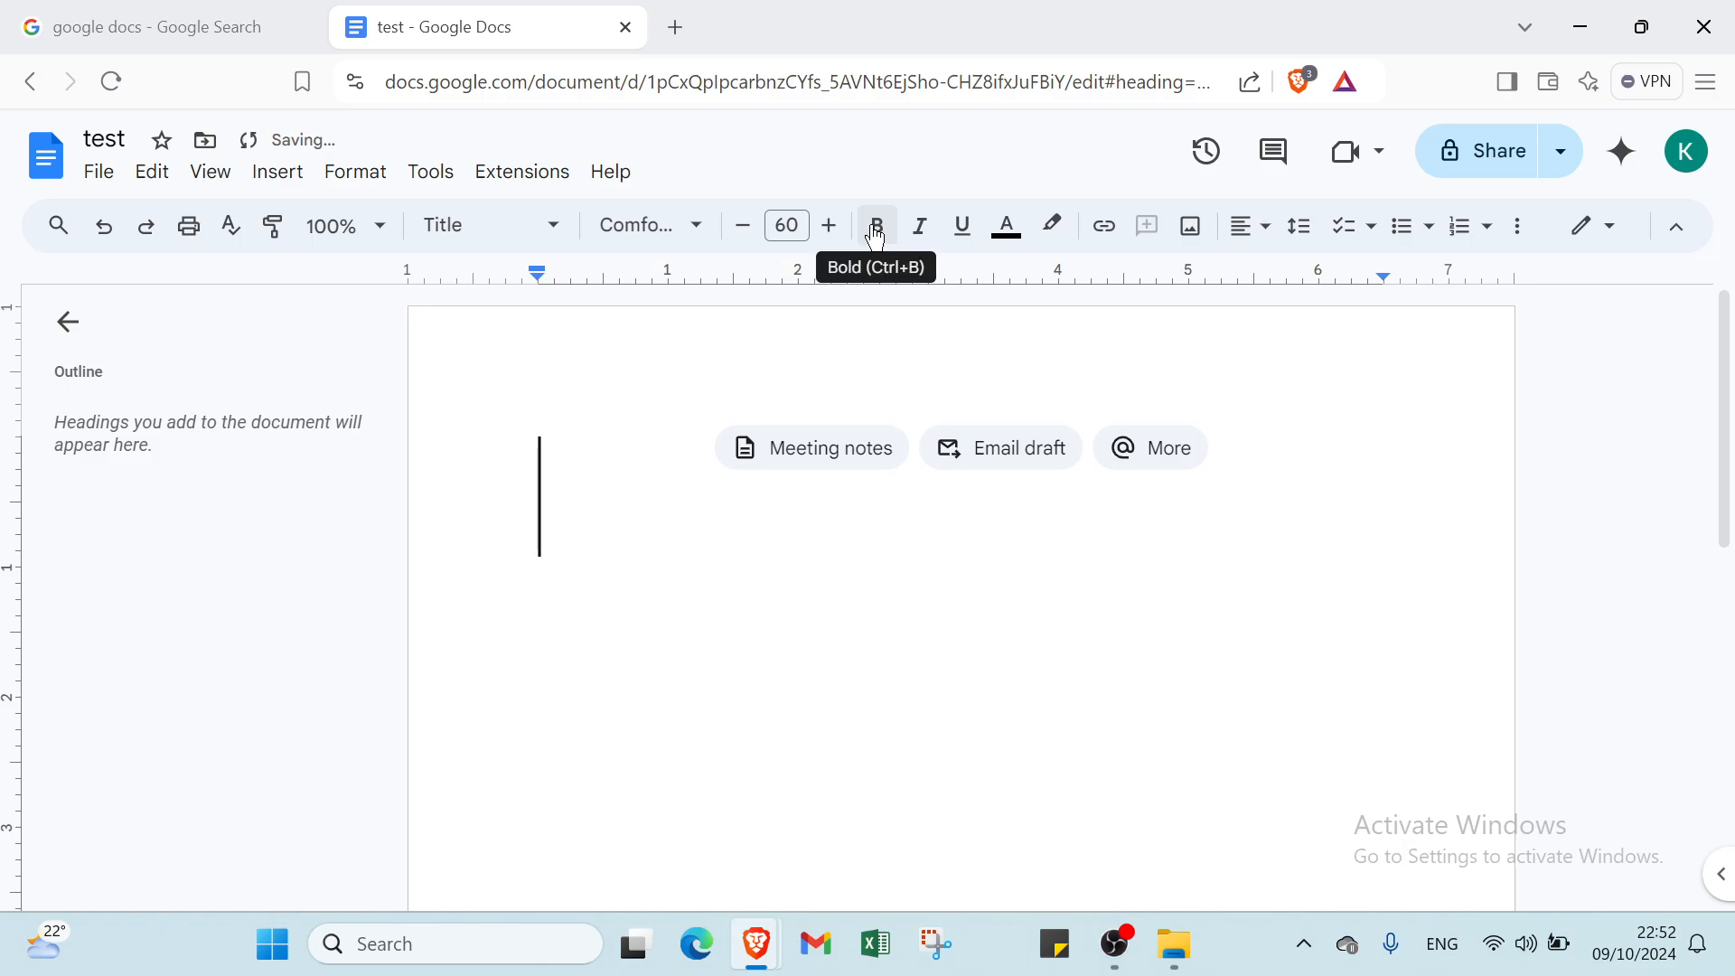
{"action": "left_click", "coordinate": [1005, 227]}
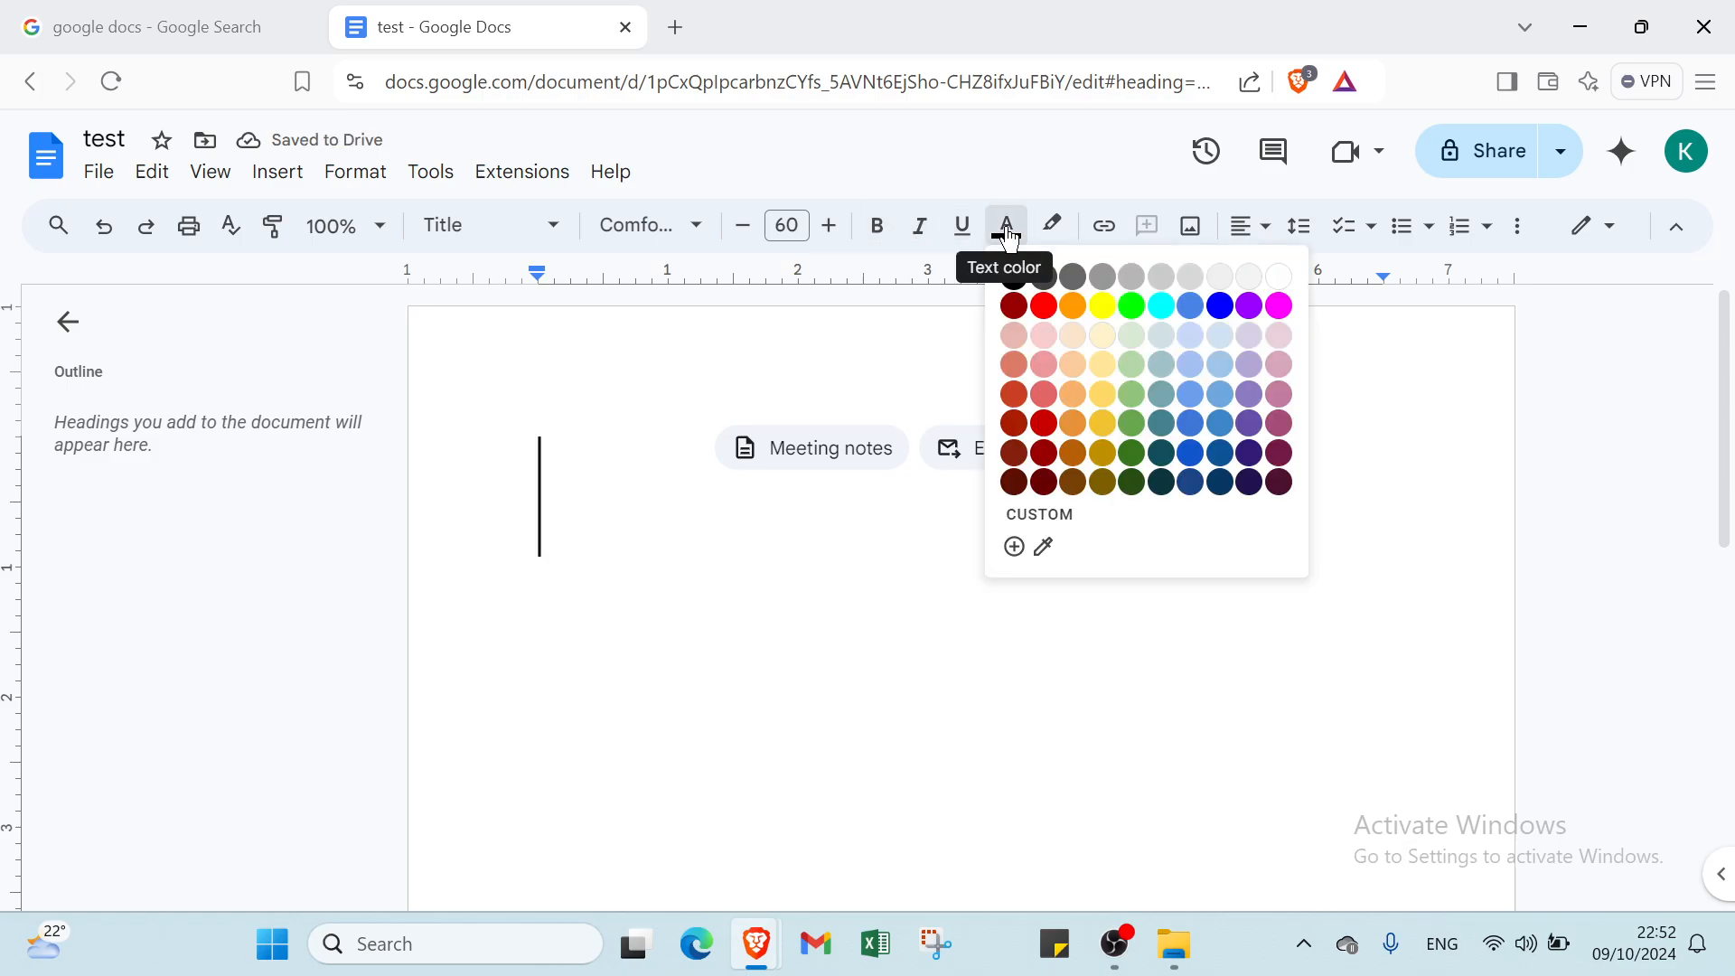
{"action": "left_click", "coordinate": [1073, 278]}
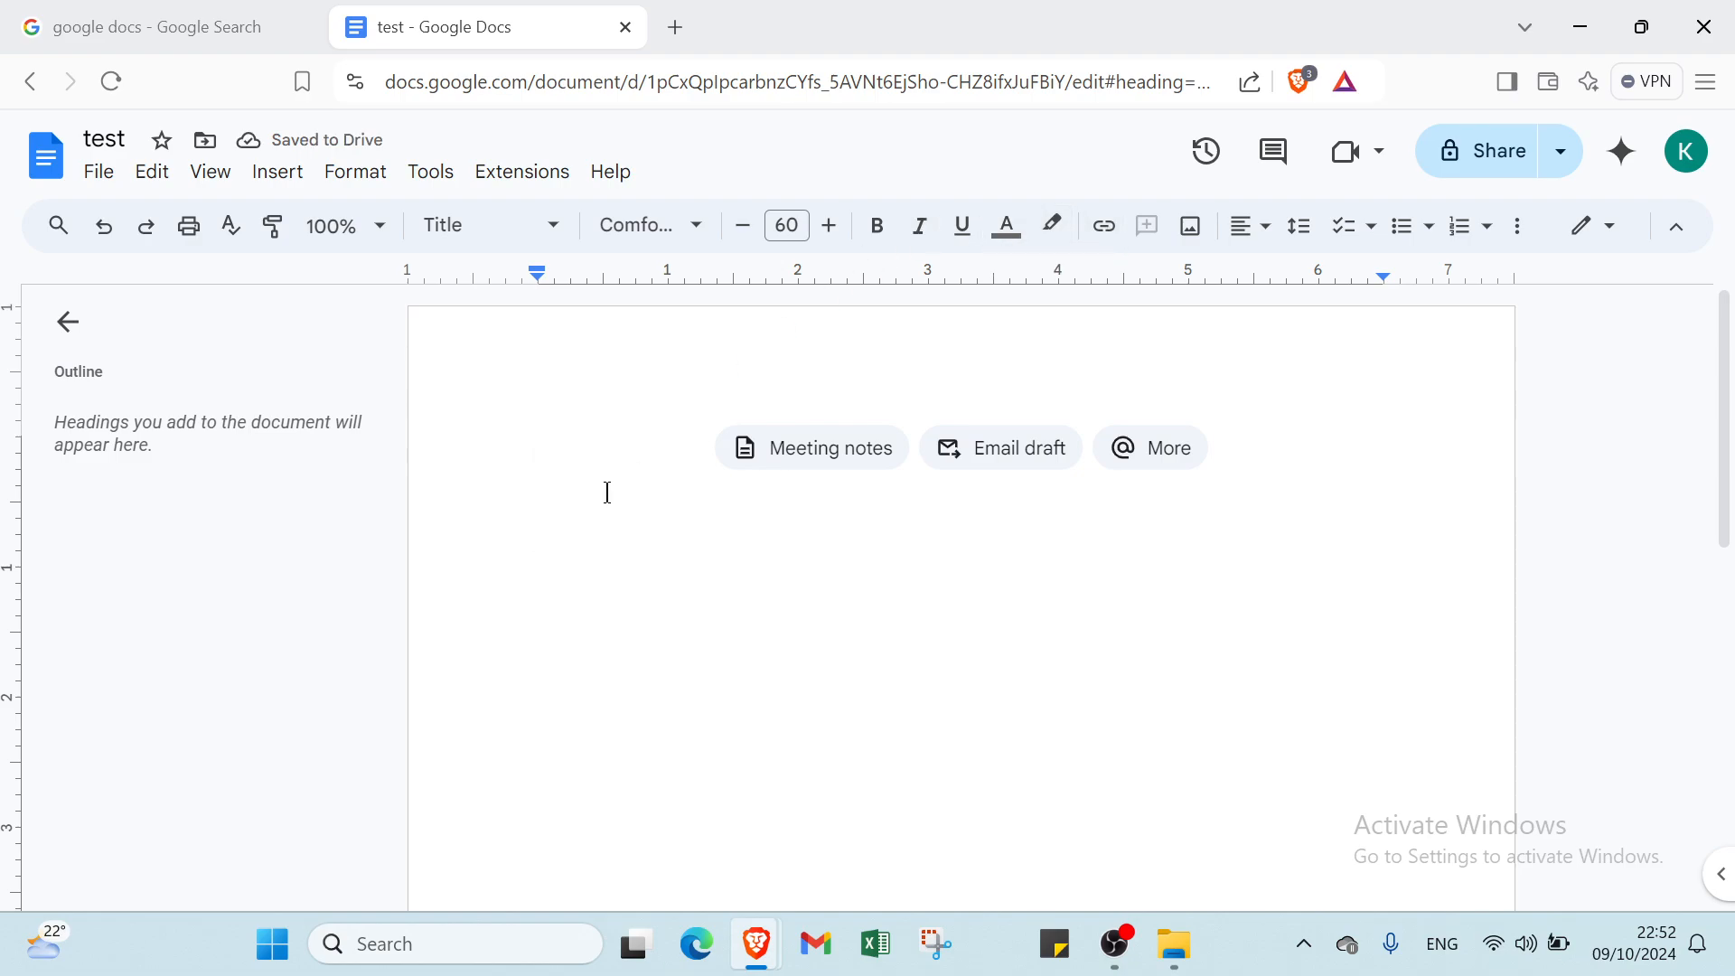
Enter "Google docs" as the document's title and start a new line below it.
{"action": "type", "text": "goog"}
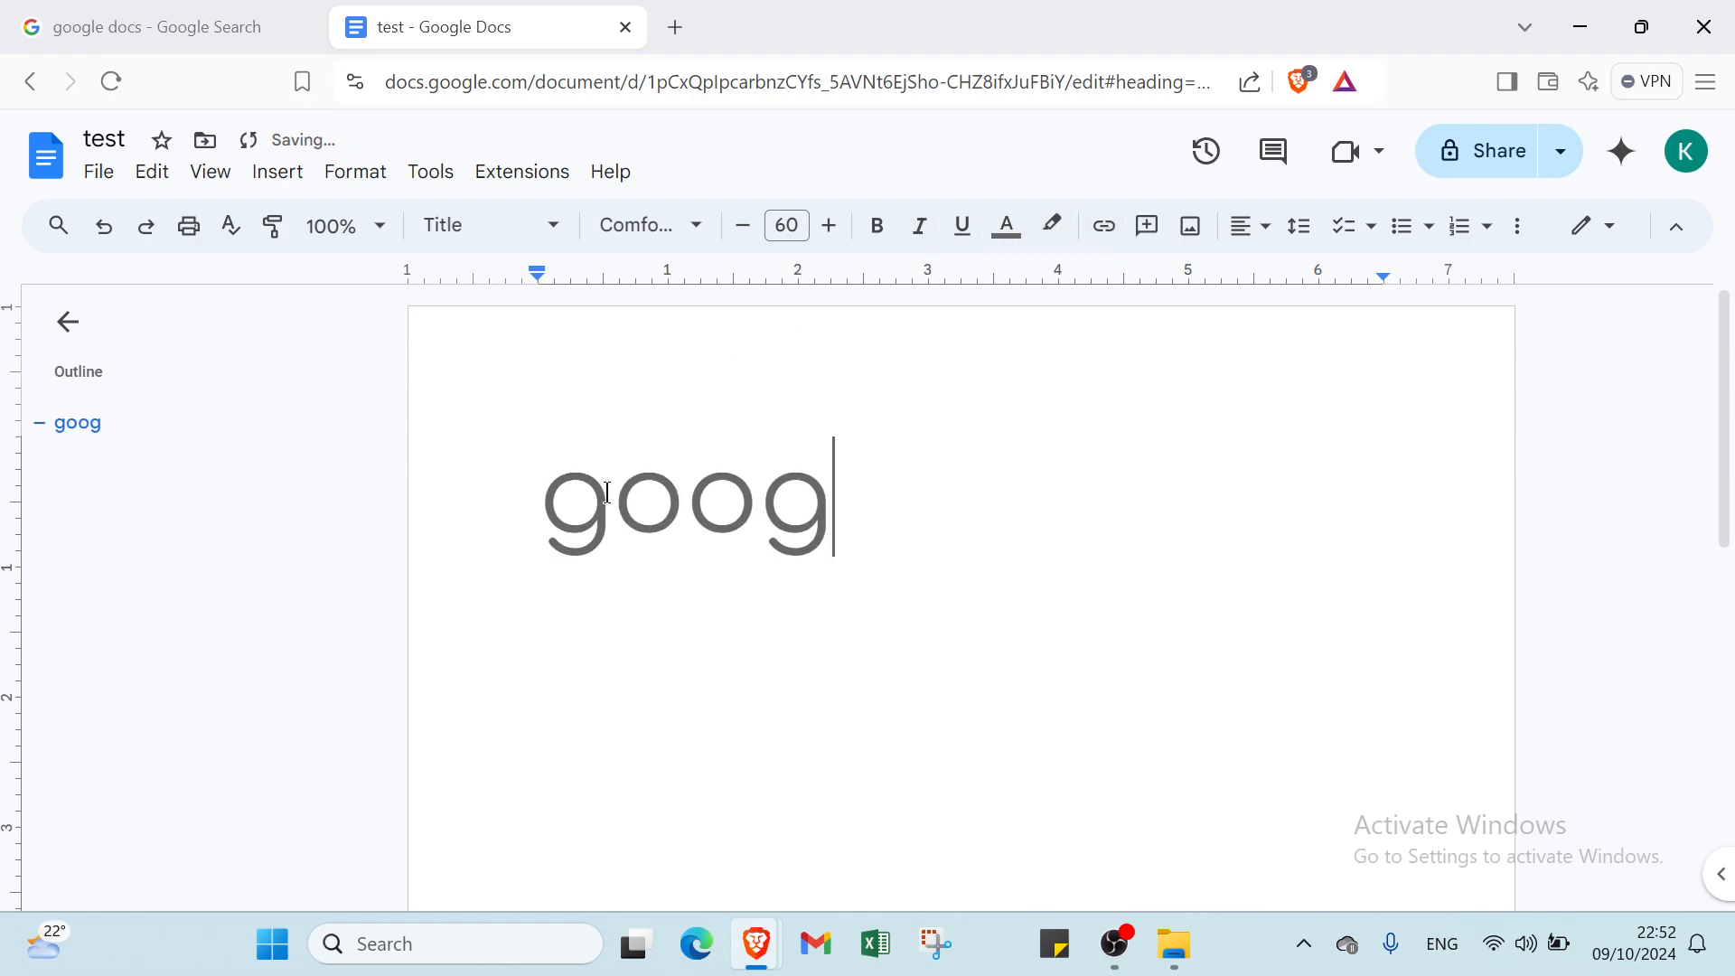
{"action": "type", "text": "le d"}
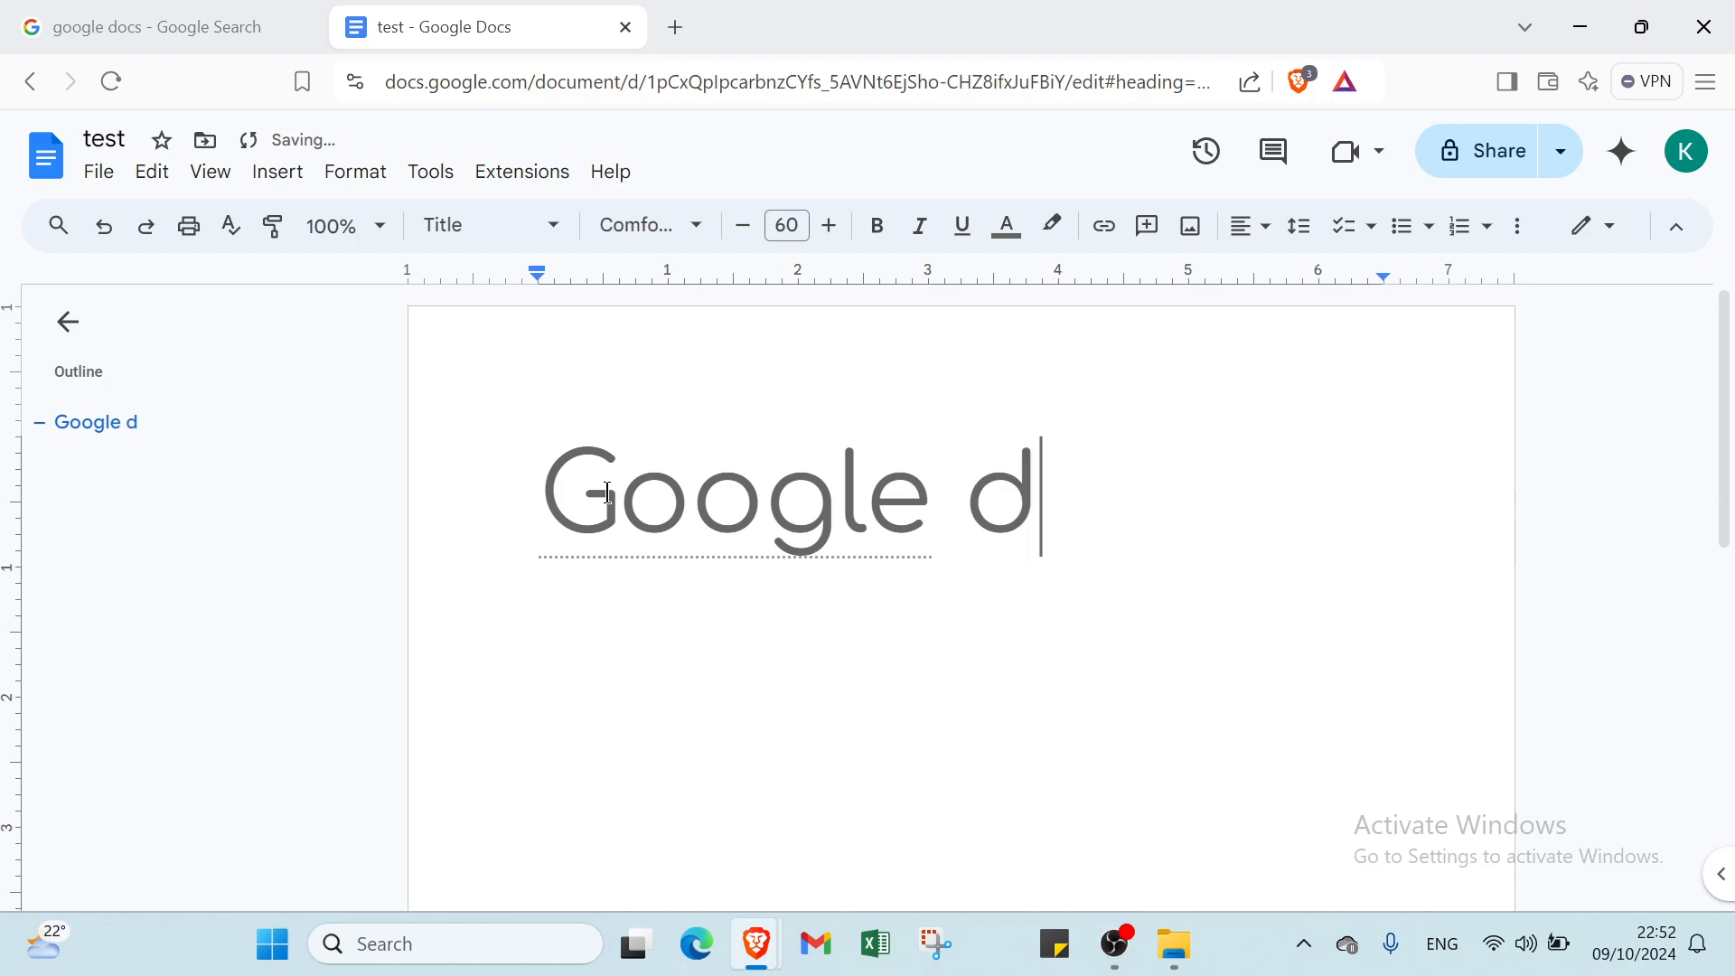
{"action": "type", "text": "ocs"}
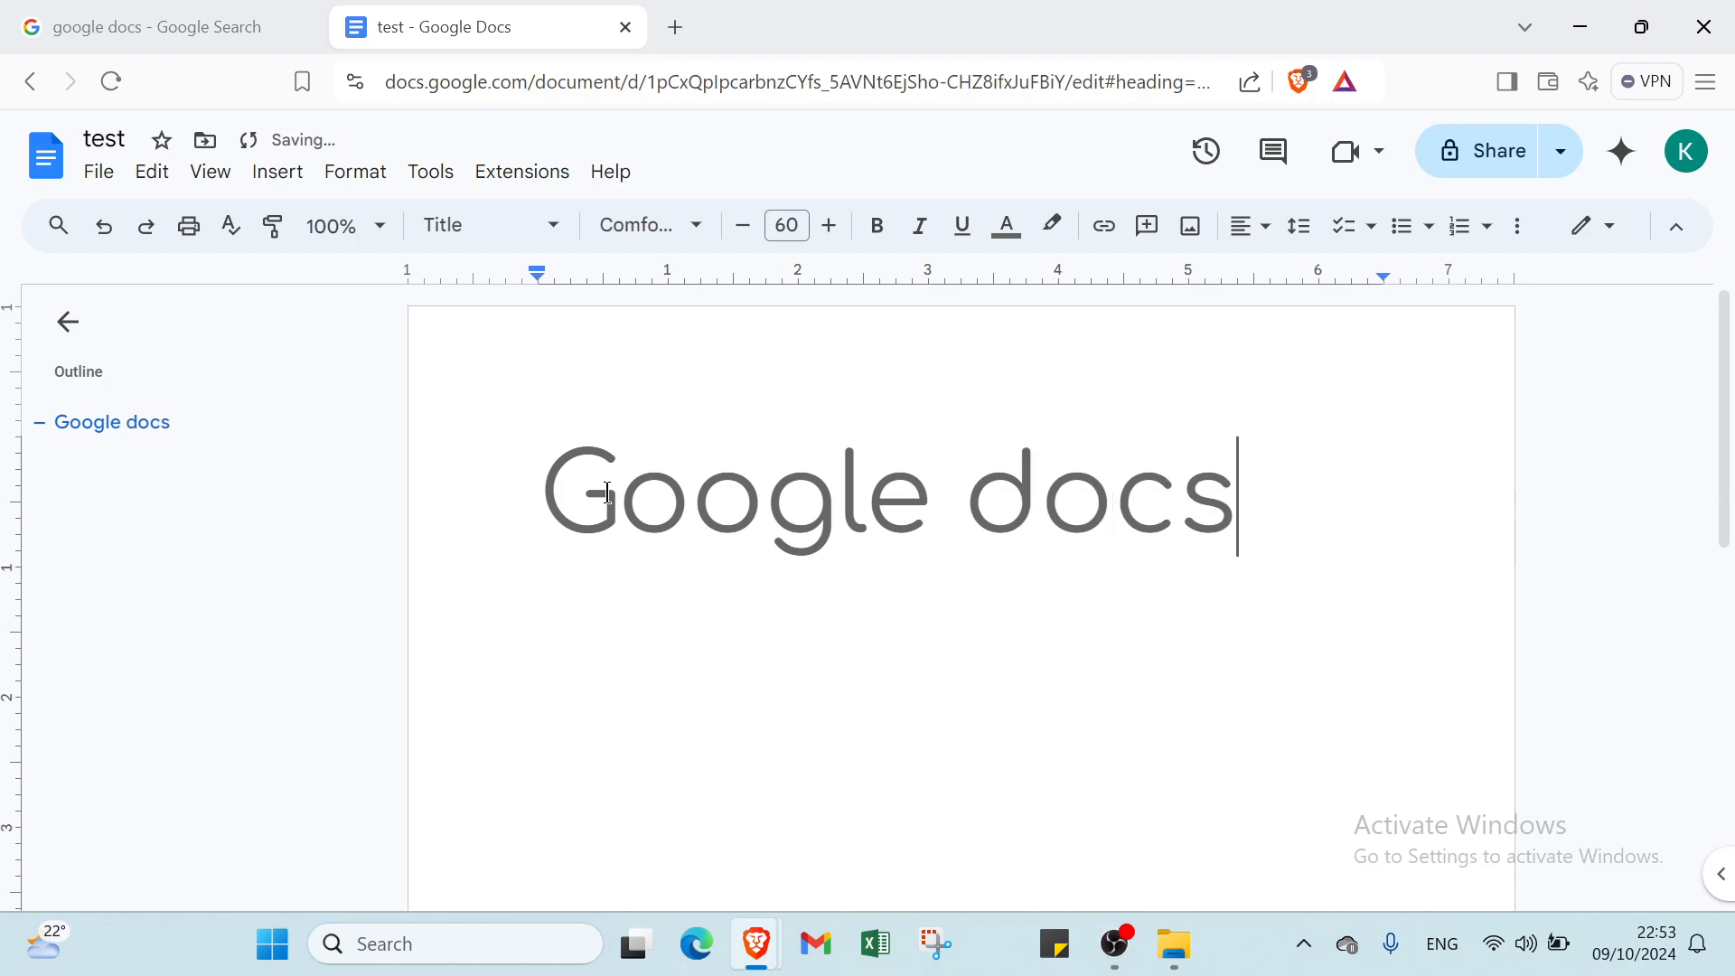
{"action": "key", "text": "Return"}
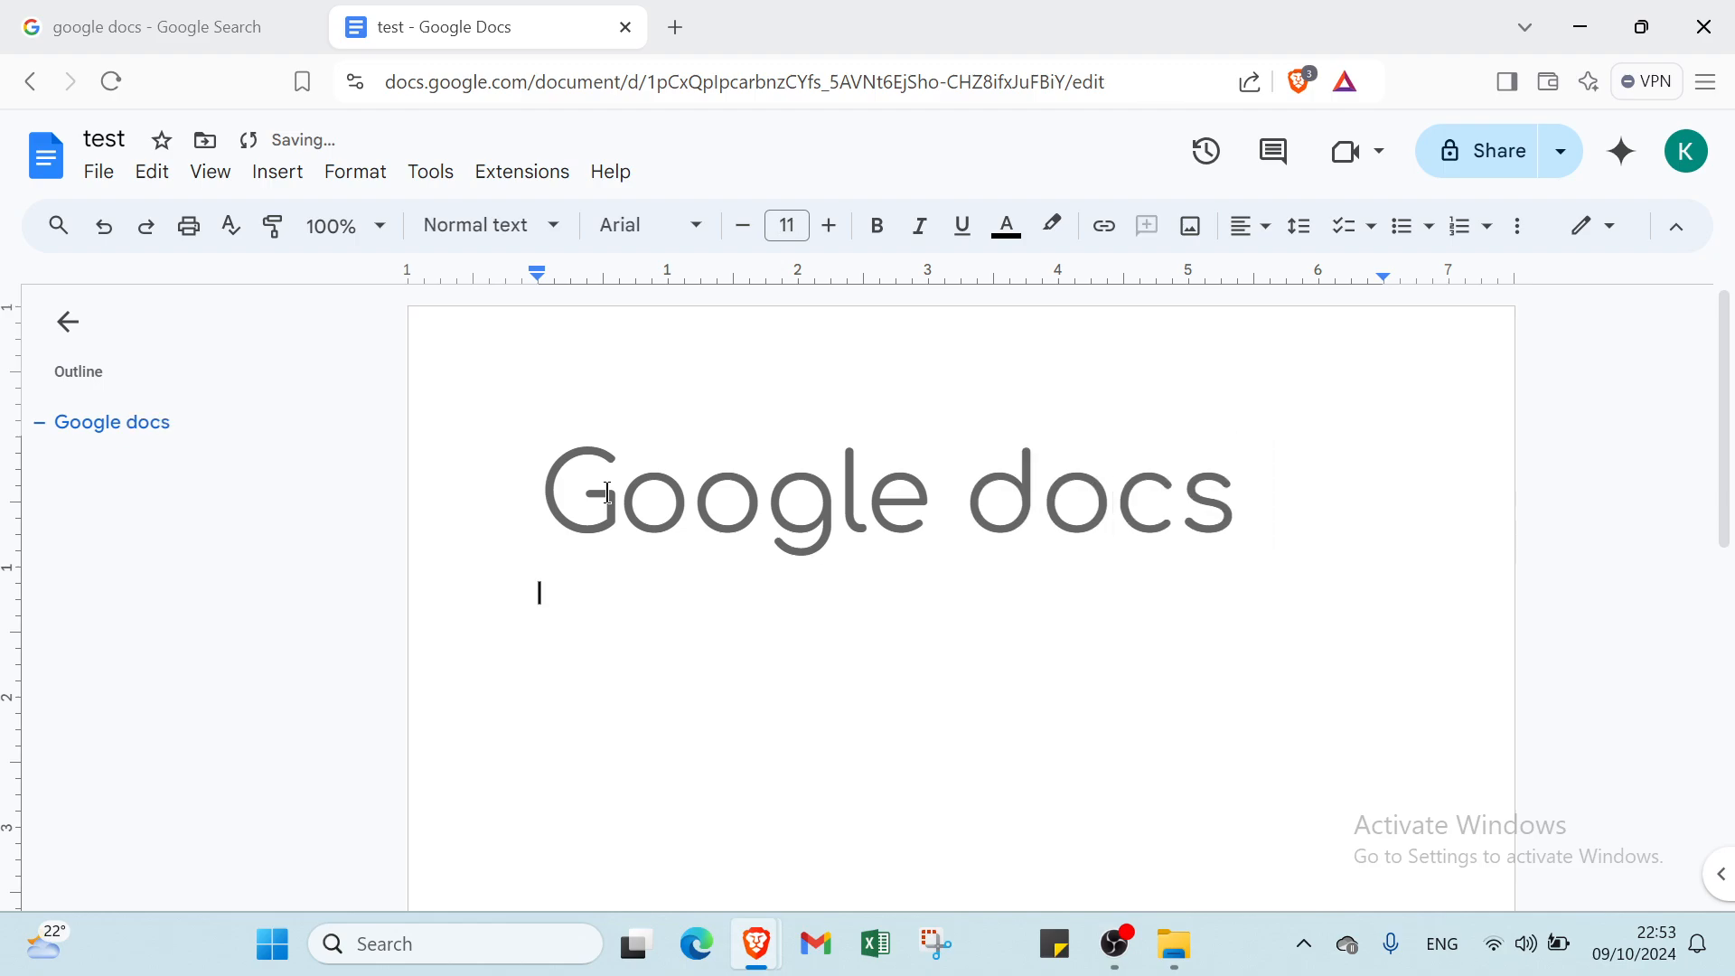
Format the empty line below the title as Subtitle in Comic Sans MS, size 36, with underlining.
{"action": "left_click", "coordinate": [515, 228]}
{"action": "left_click", "coordinate": [503, 493]}
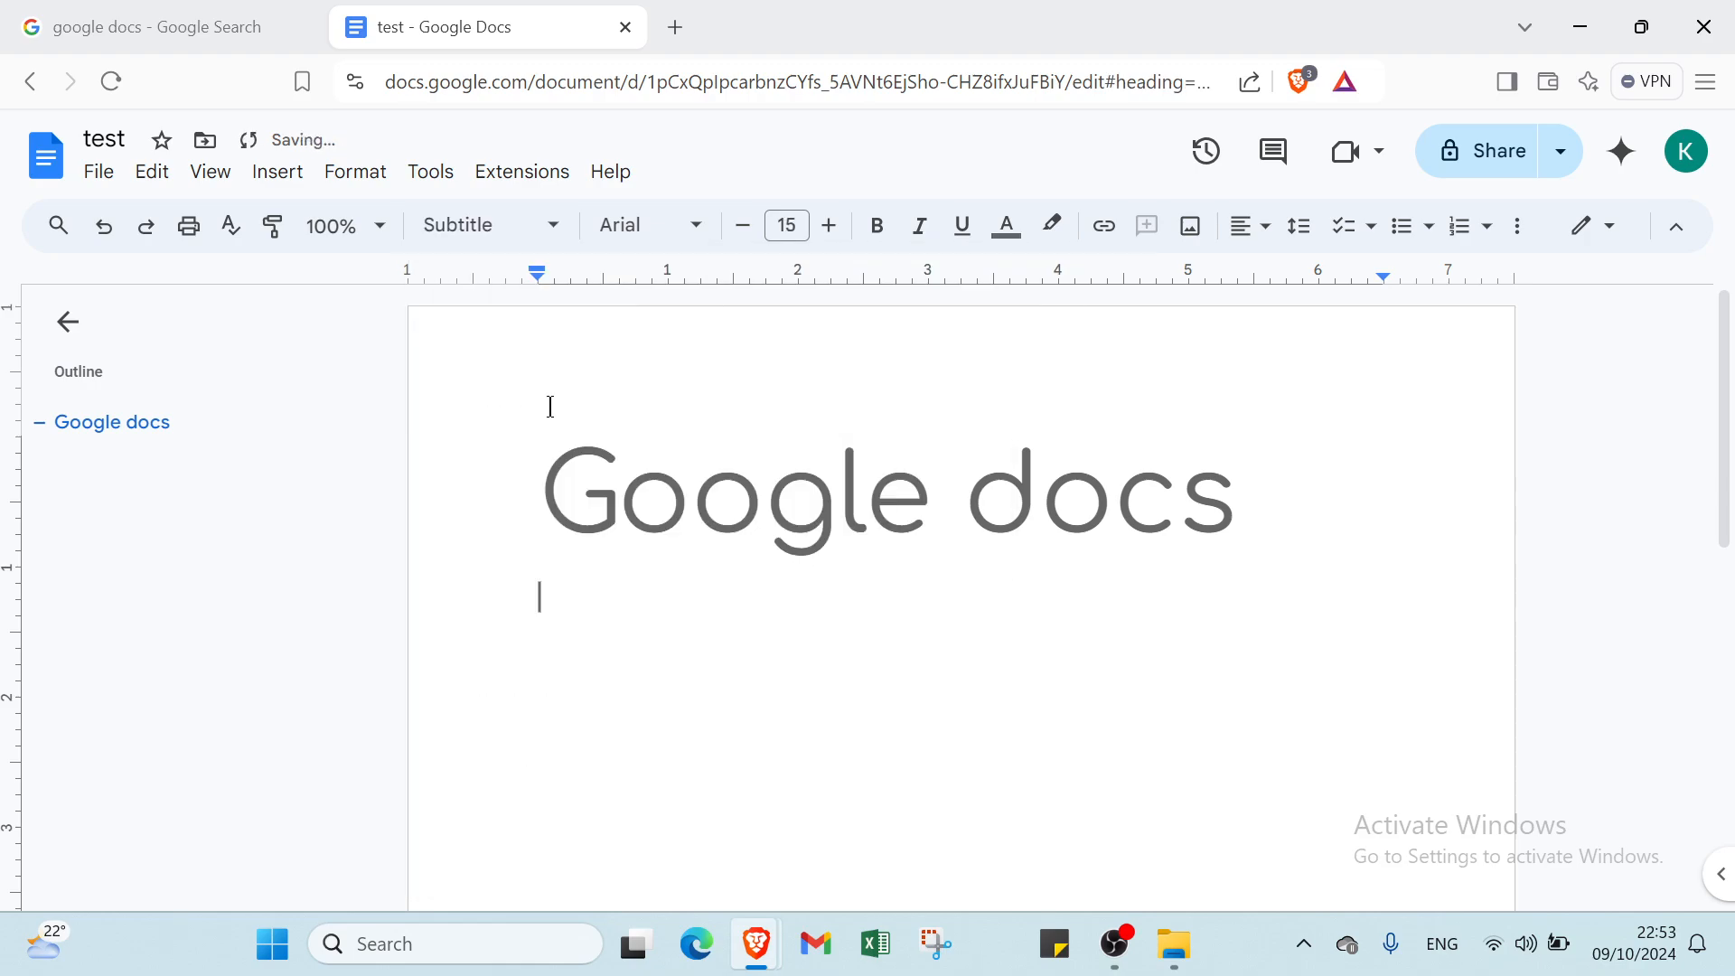
{"action": "left_click", "coordinate": [623, 228]}
{"action": "mouse_move", "coordinate": [697, 659]}
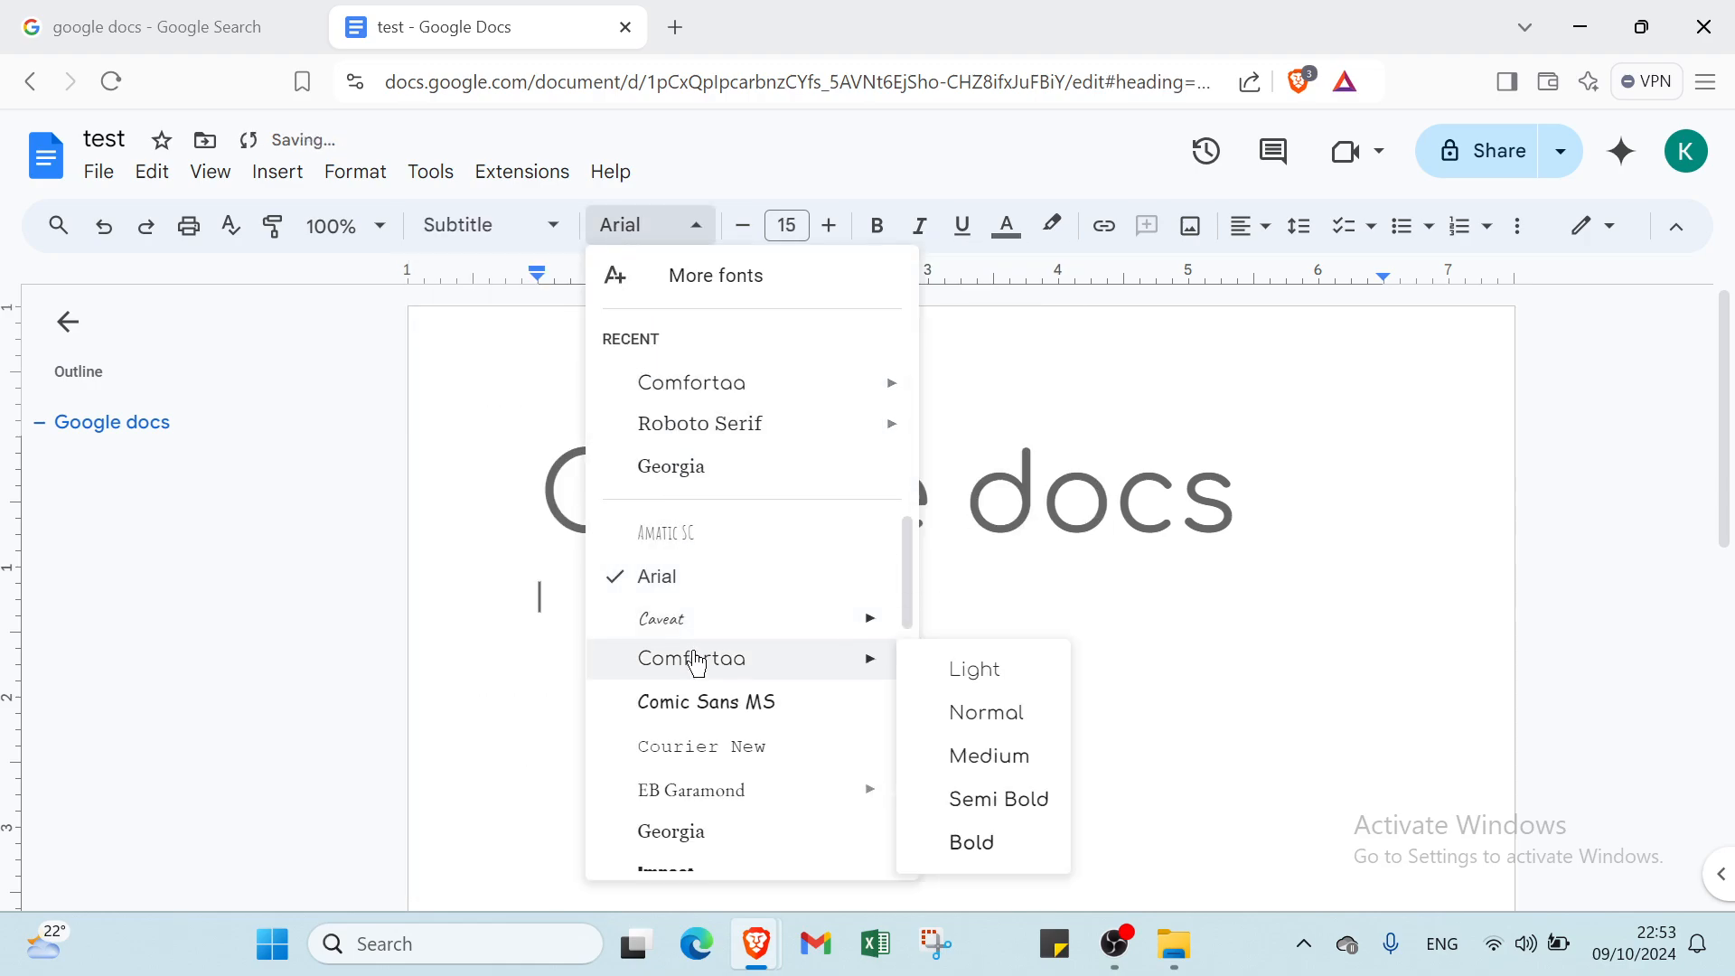
{"action": "left_click", "coordinate": [699, 700]}
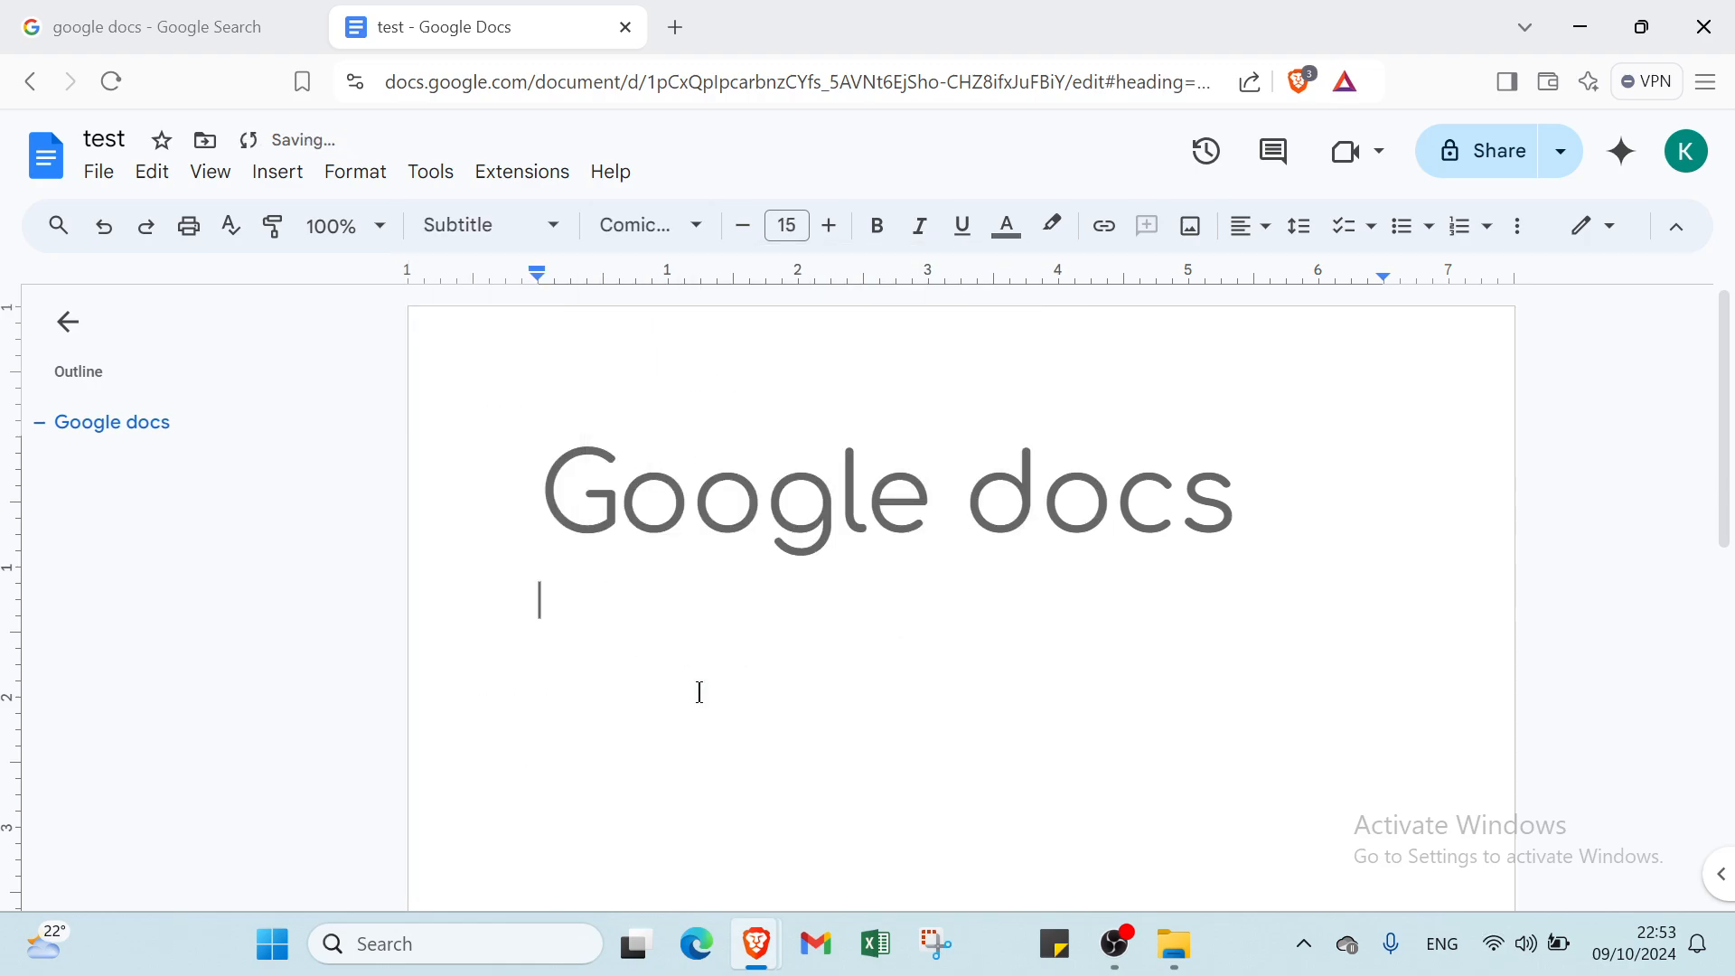
{"action": "left_click", "coordinate": [786, 225]}
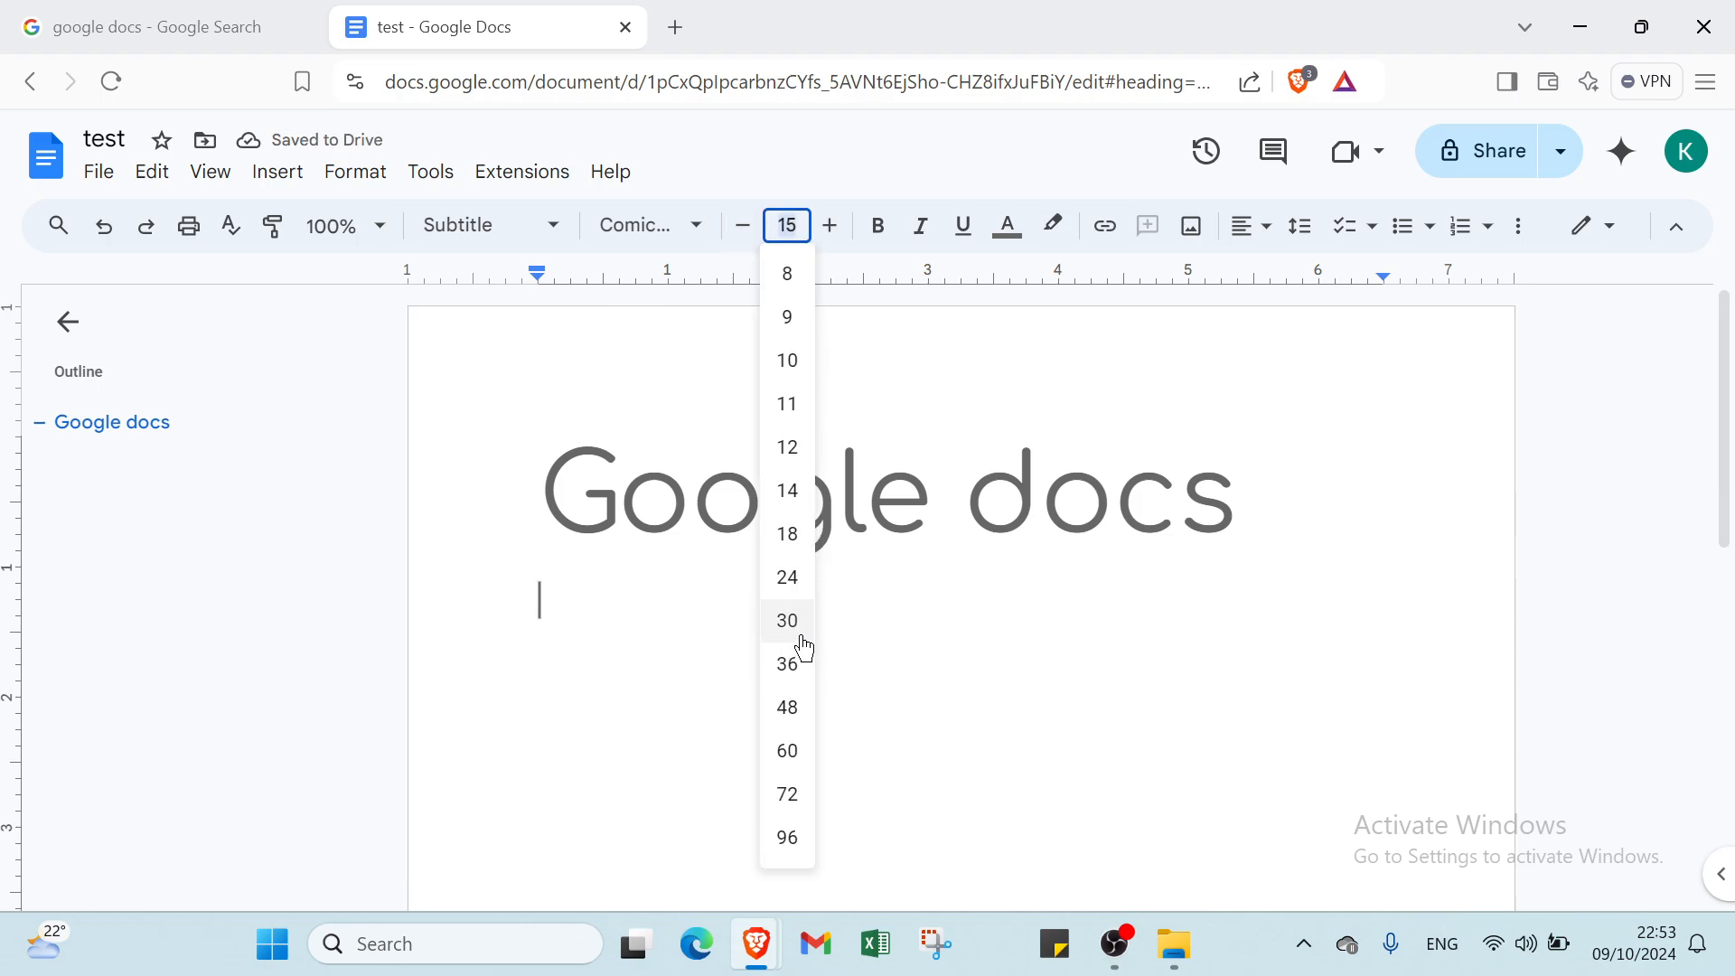
{"action": "left_click", "coordinate": [800, 665]}
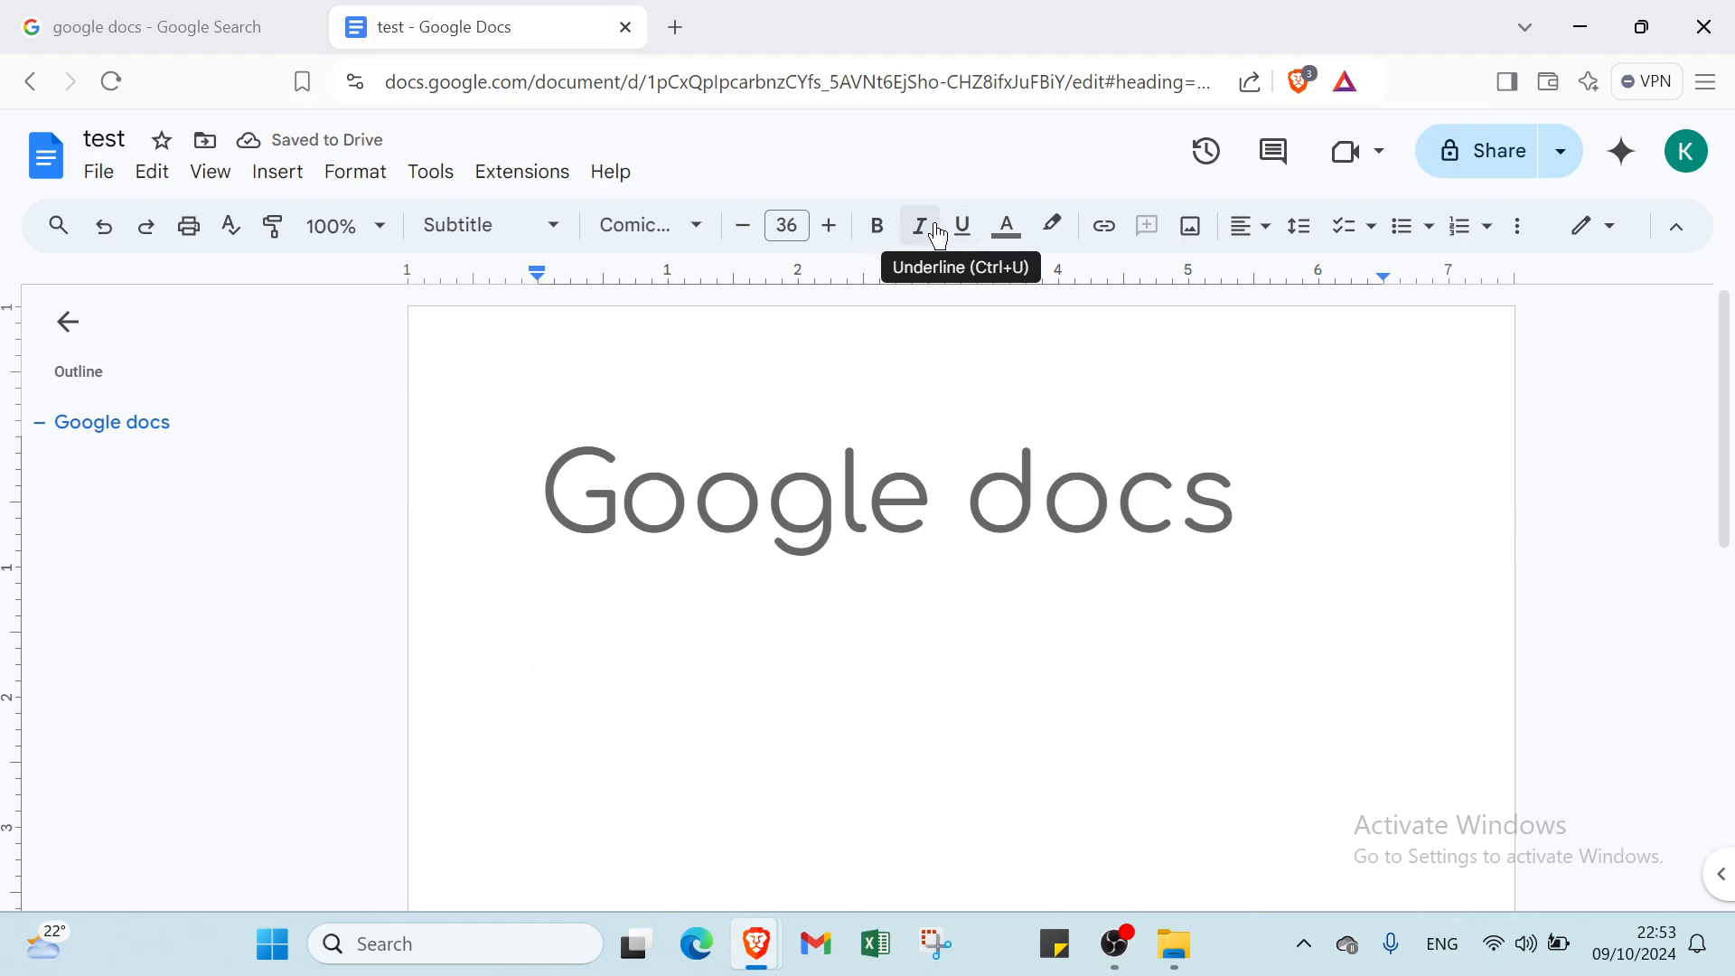
{"action": "left_click", "coordinate": [968, 240]}
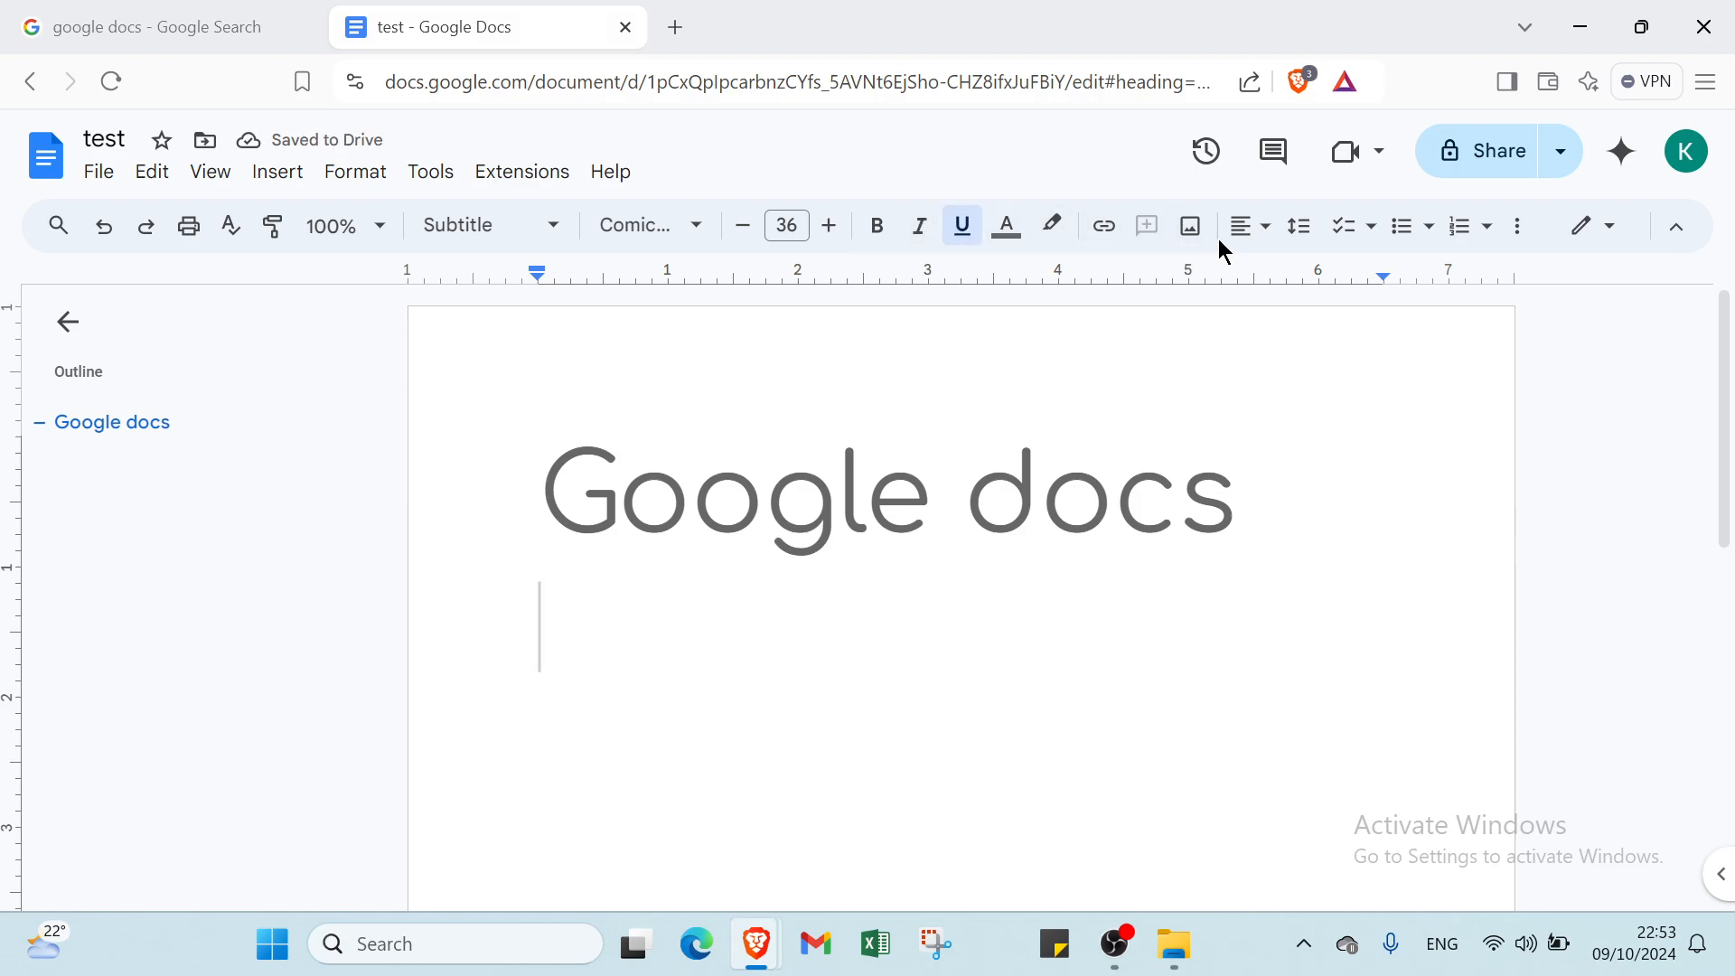
{"action": "left_click", "coordinate": [1464, 225]}
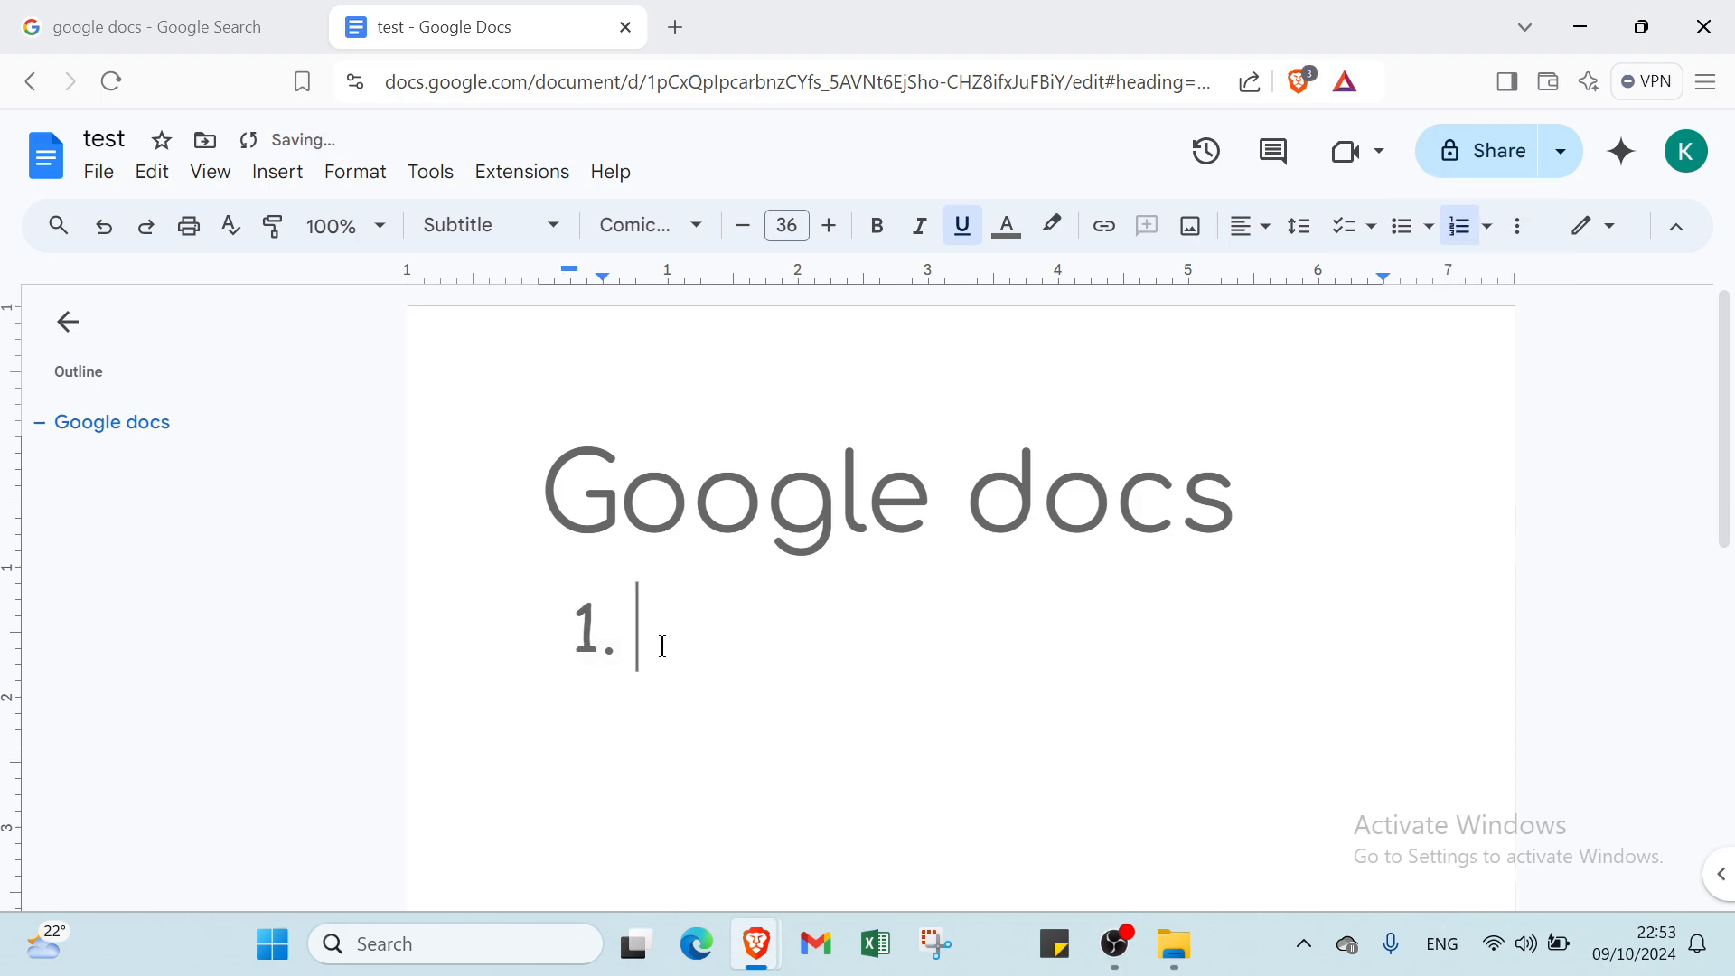
{"action": "type", "text": "how t"}
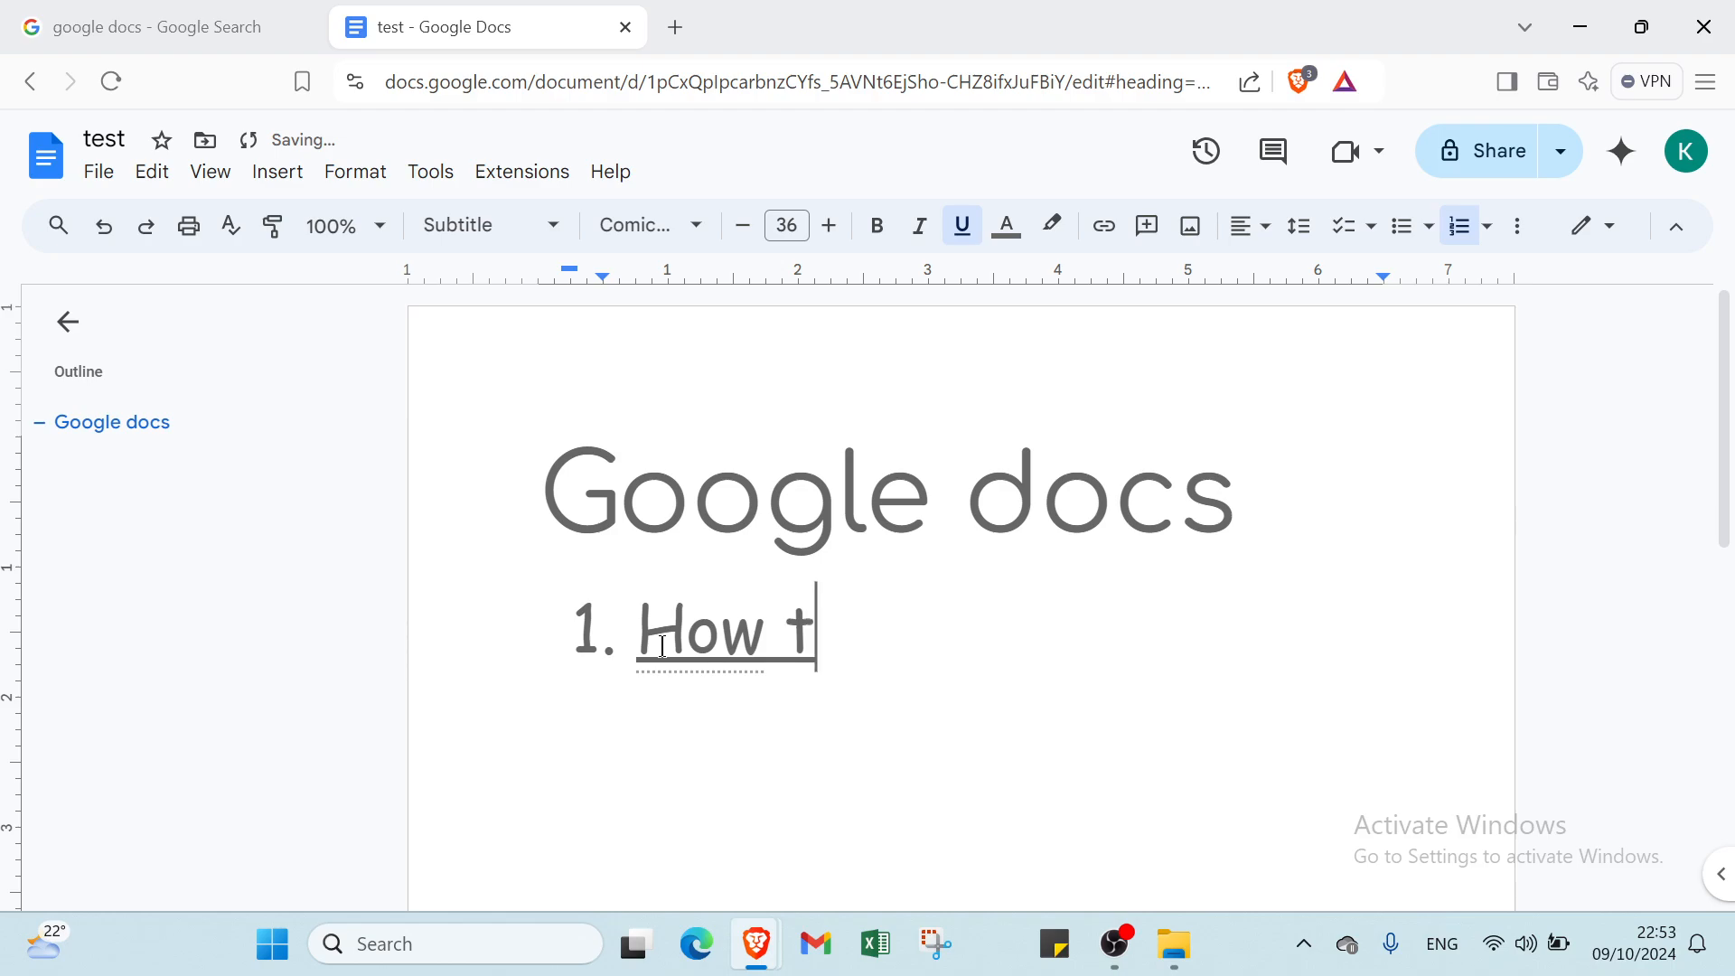
{"action": "type", "text": "o sta"}
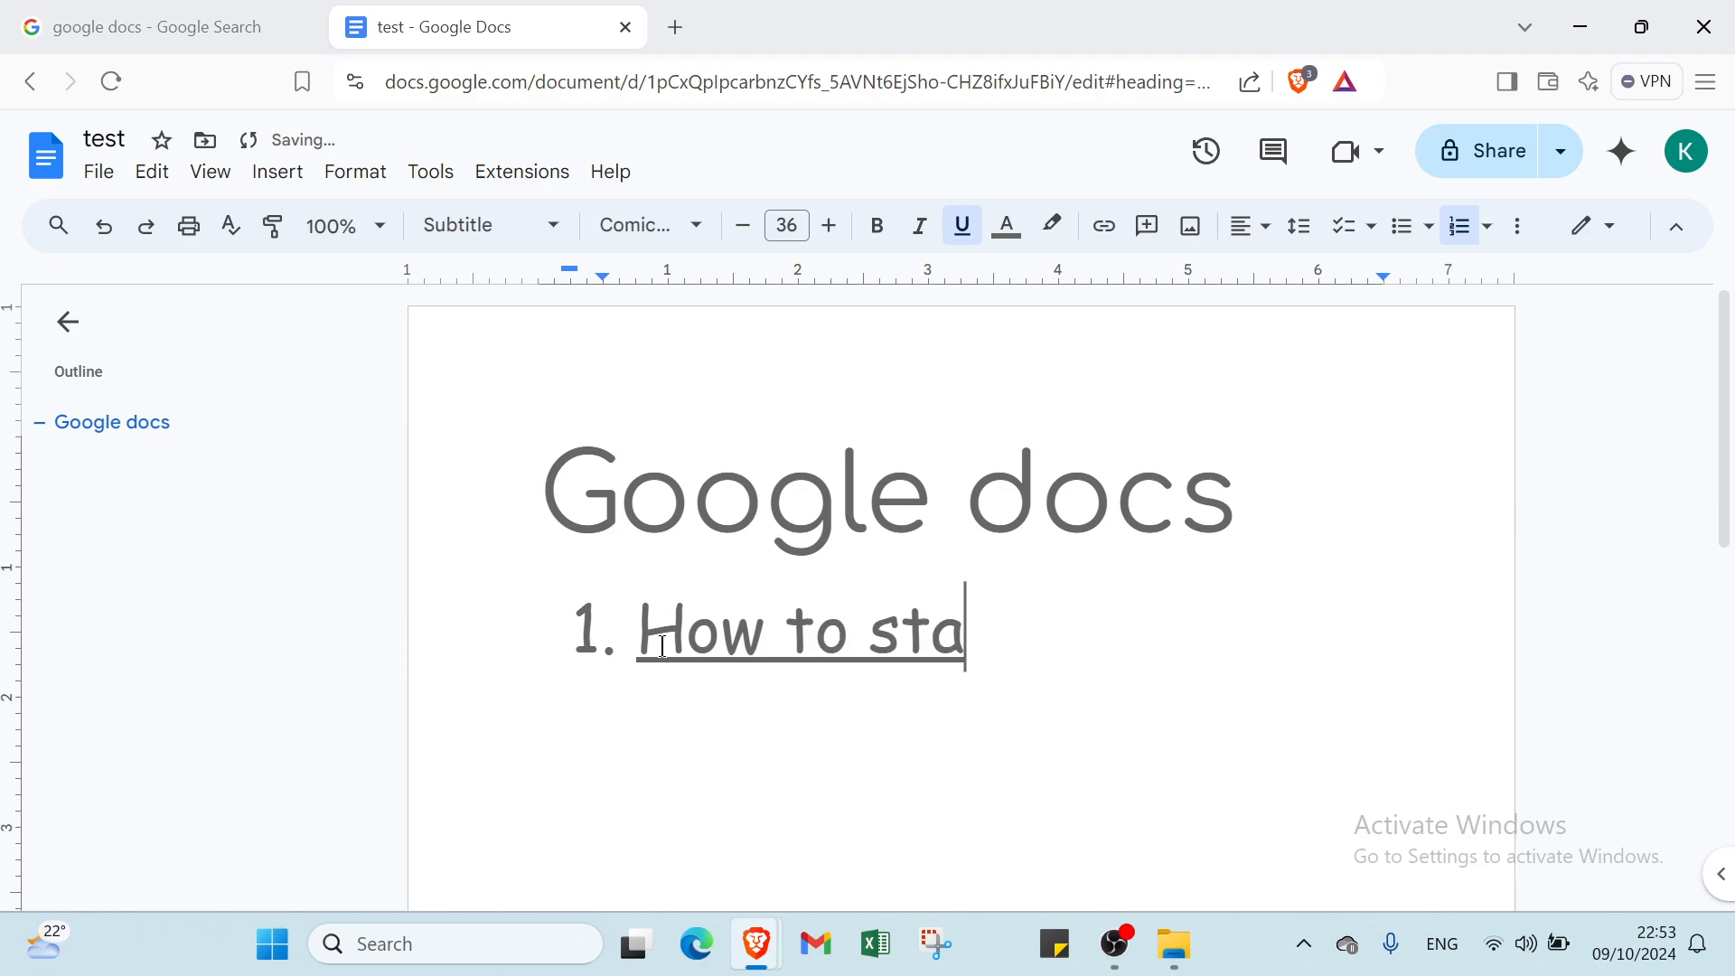
{"action": "type", "text": "rt"}
{"action": "key", "text": "BackSpace"}
{"action": "key", "text": "BackSpace"}
{"action": "key", "text": "BackSpace"}
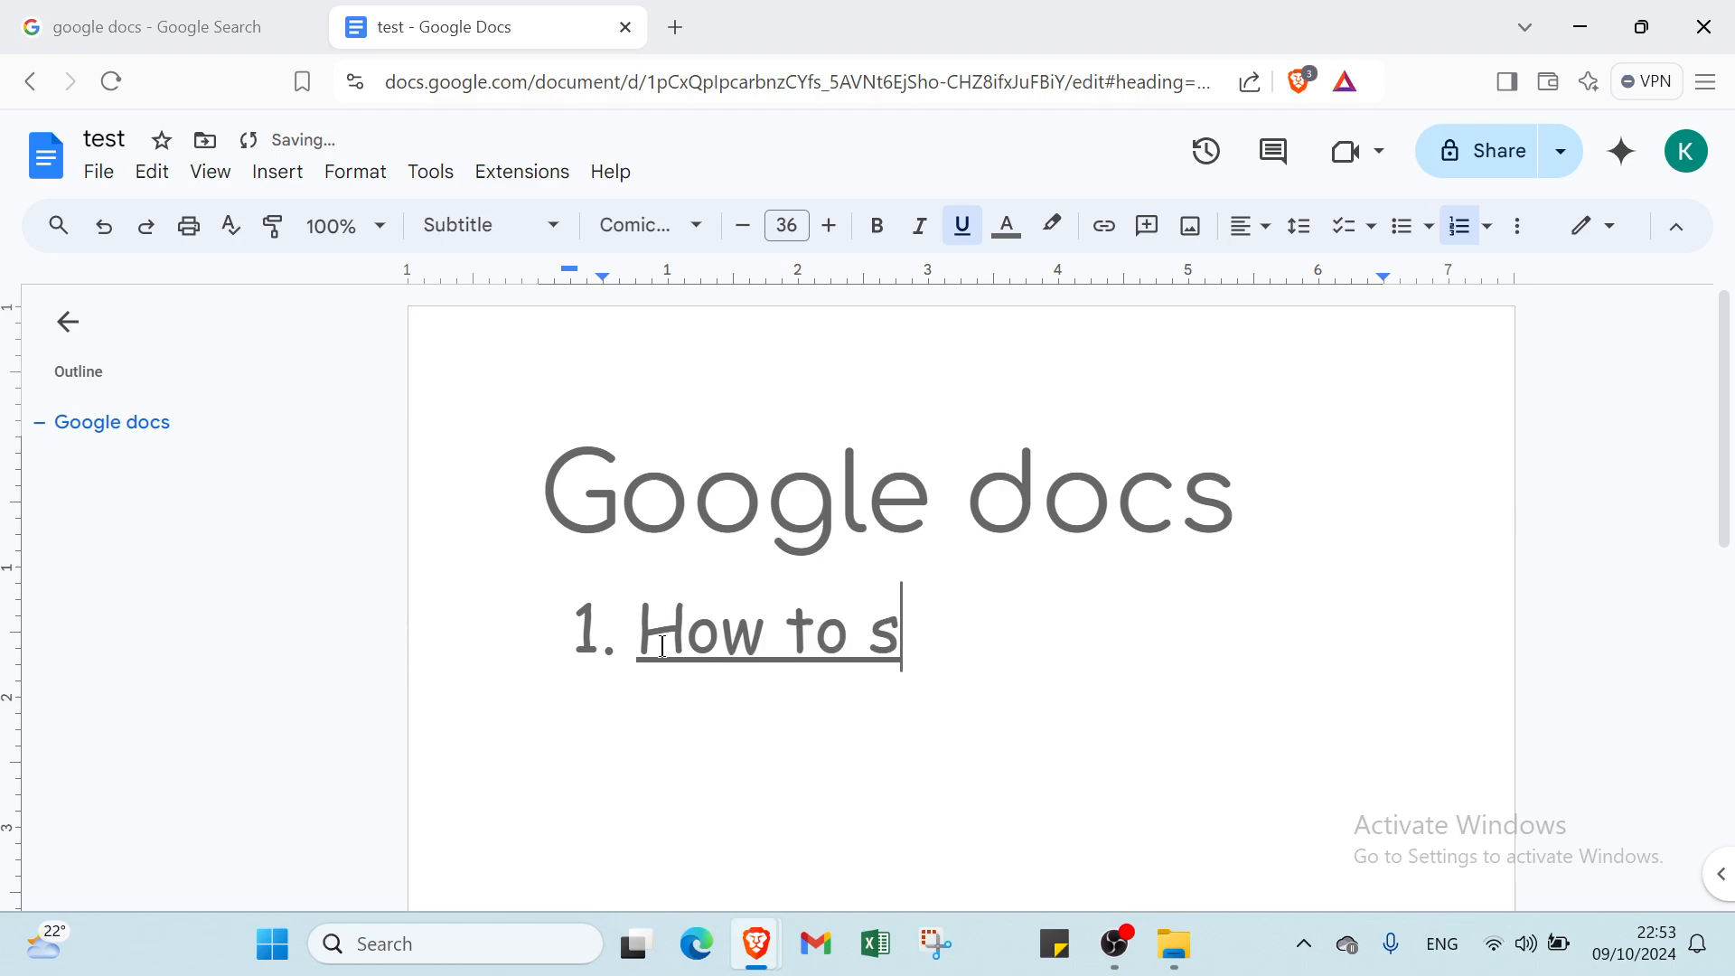
{"action": "key", "text": "BackSpace"}
{"action": "key", "text": "BackSpace"}
{"action": "key", "text": "BackSpace"}
{"action": "key", "text": "BackSpace"}
{"action": "key", "text": "BackSpace"}
{"action": "key", "text": "BackSpace"}
{"action": "key", "text": "BackSpace"}
{"action": "key", "text": "BackSpace"}
{"action": "key", "text": "BackSpace"}
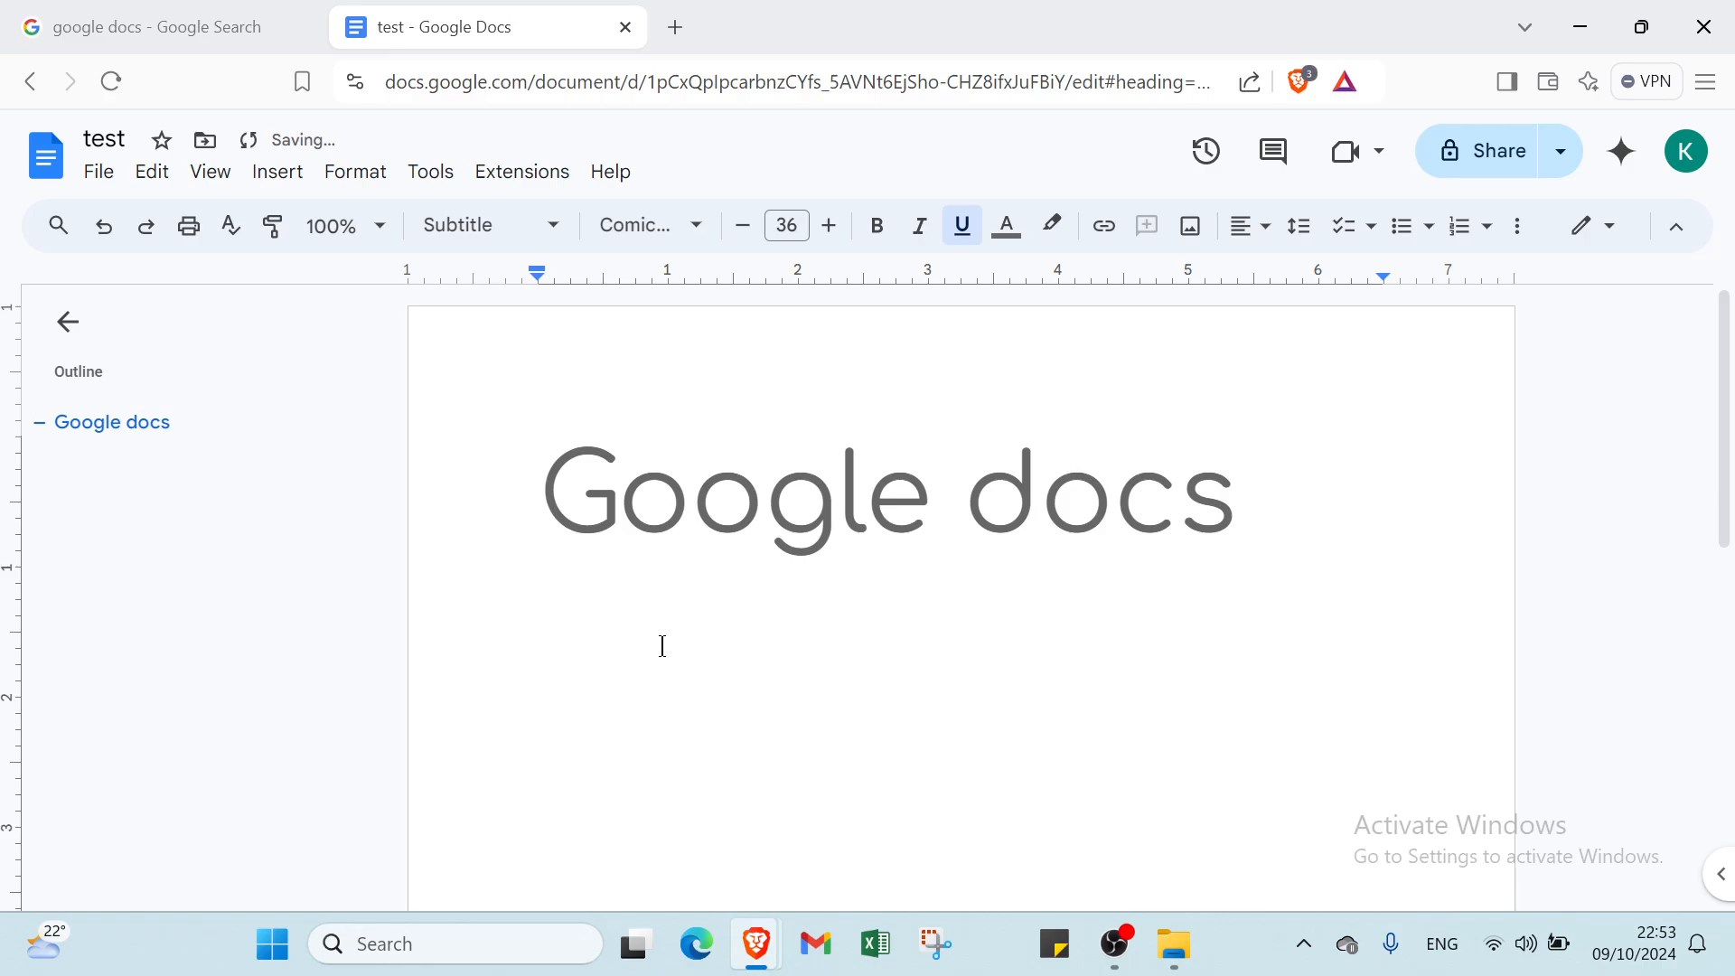
Set the text color of the empty line below the title to black and make it a numbered list item.
{"action": "key", "text": "alt"}
{"action": "key", "text": "Return"}
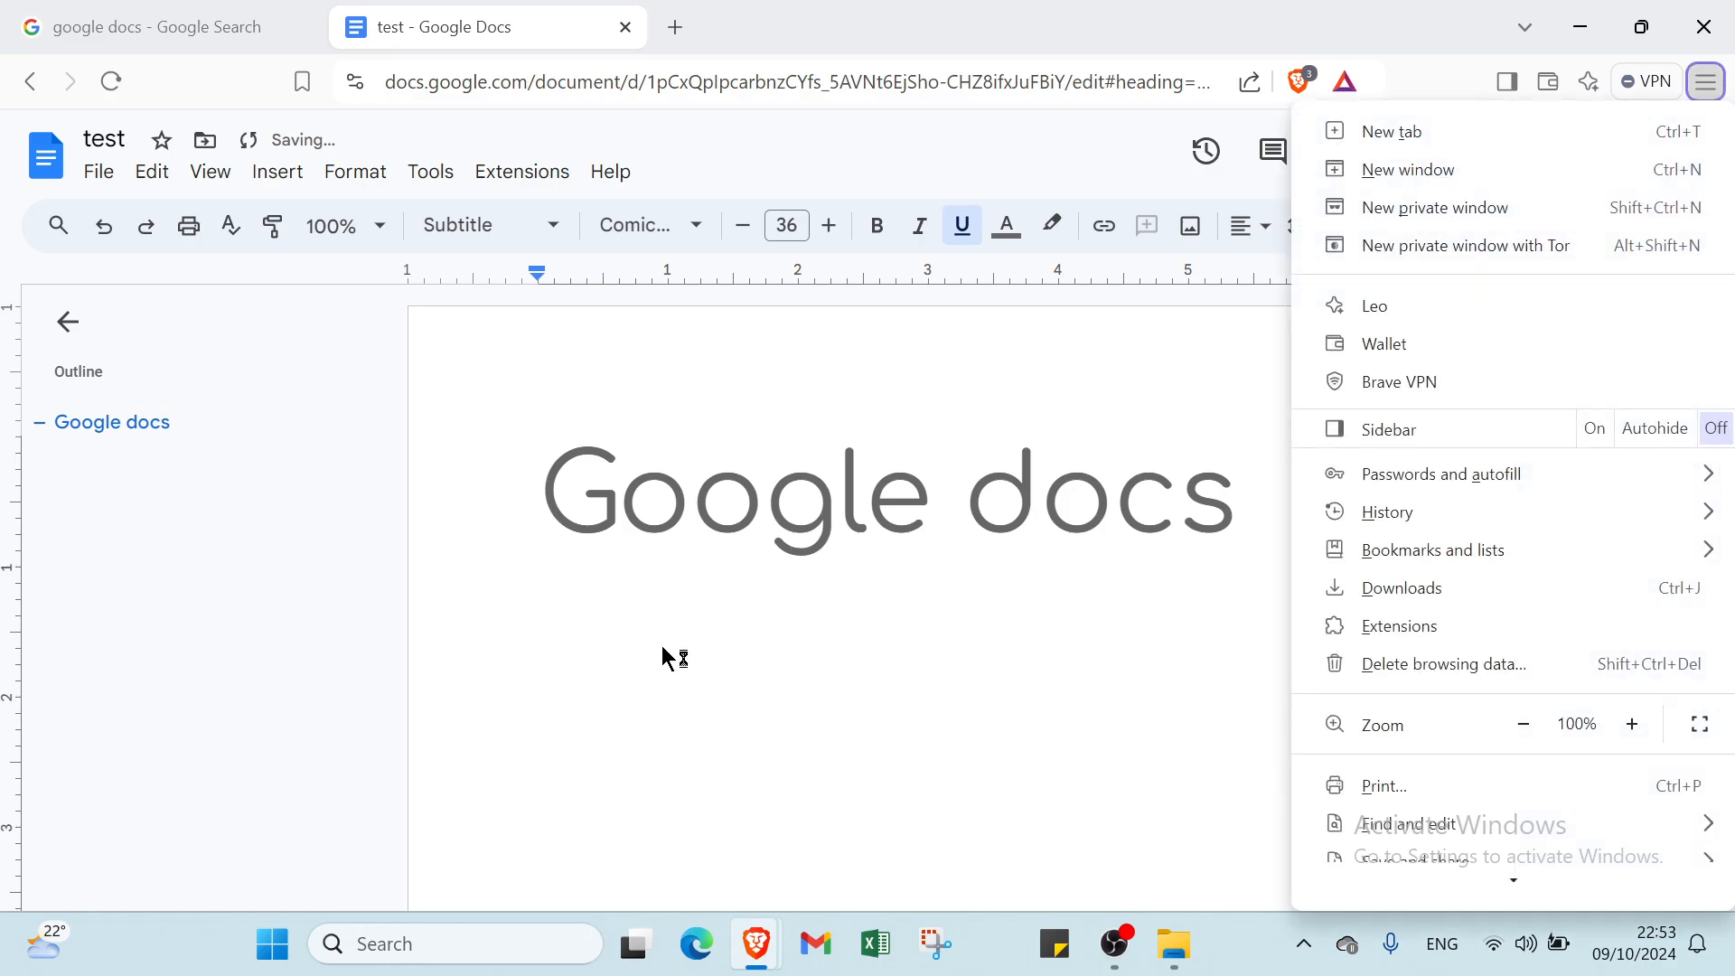
{"action": "left_click", "coordinate": [691, 741]}
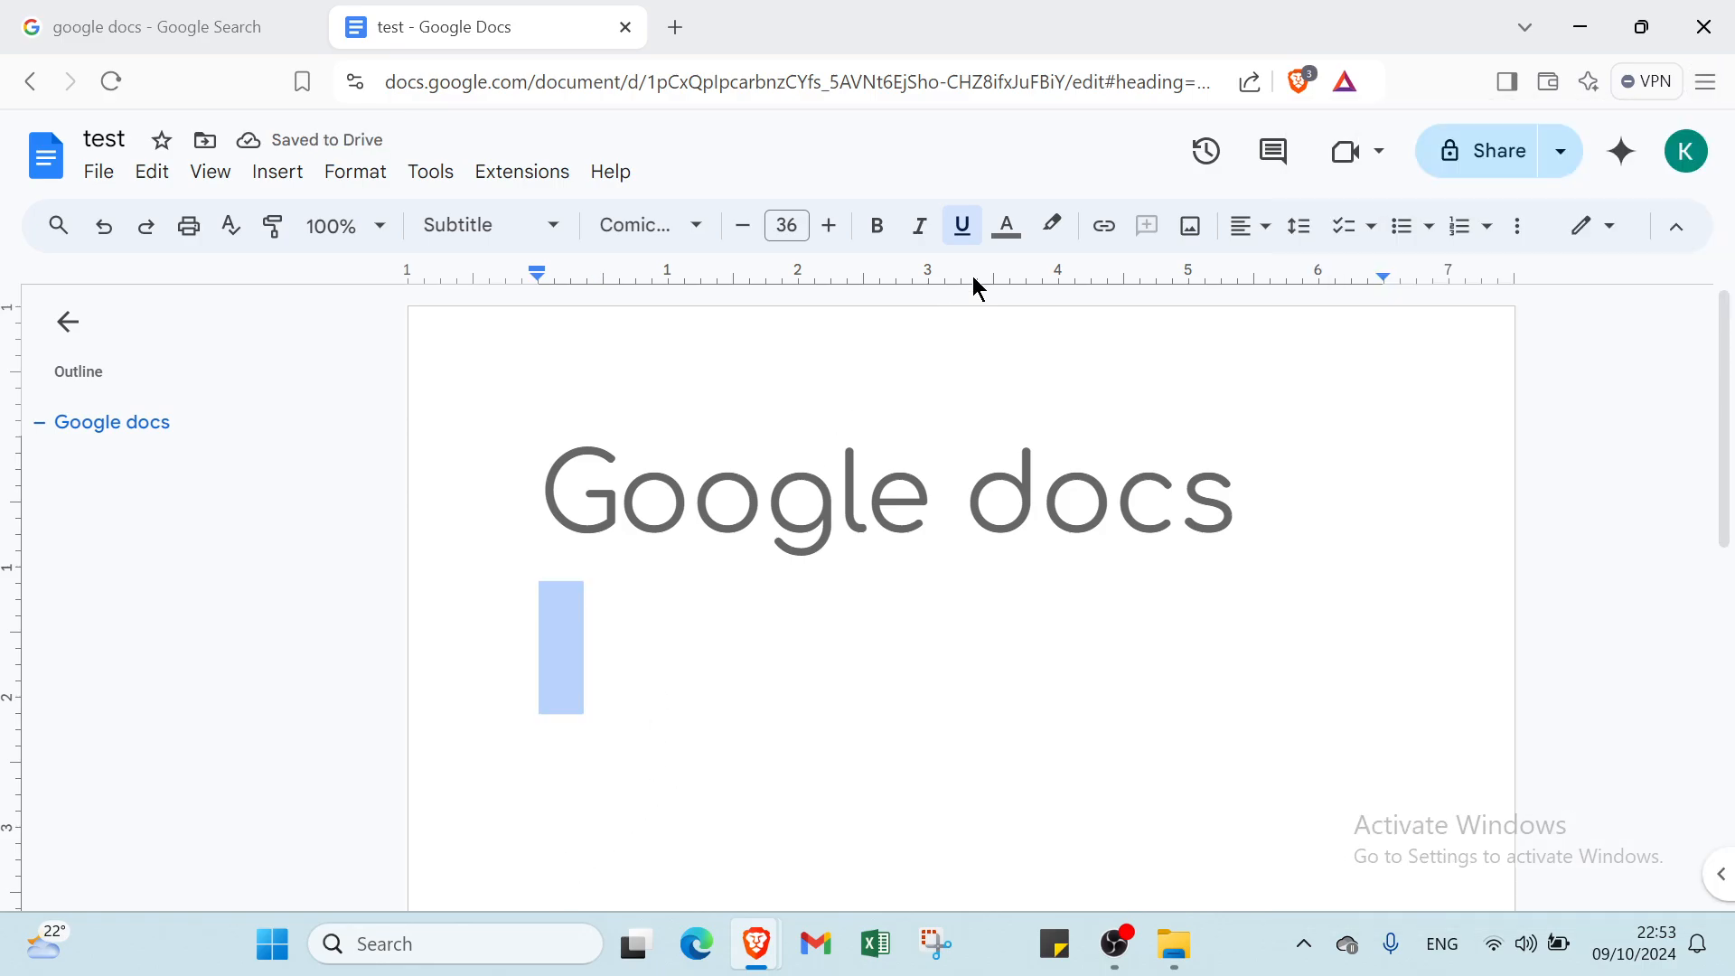
{"action": "left_click", "coordinate": [1007, 226]}
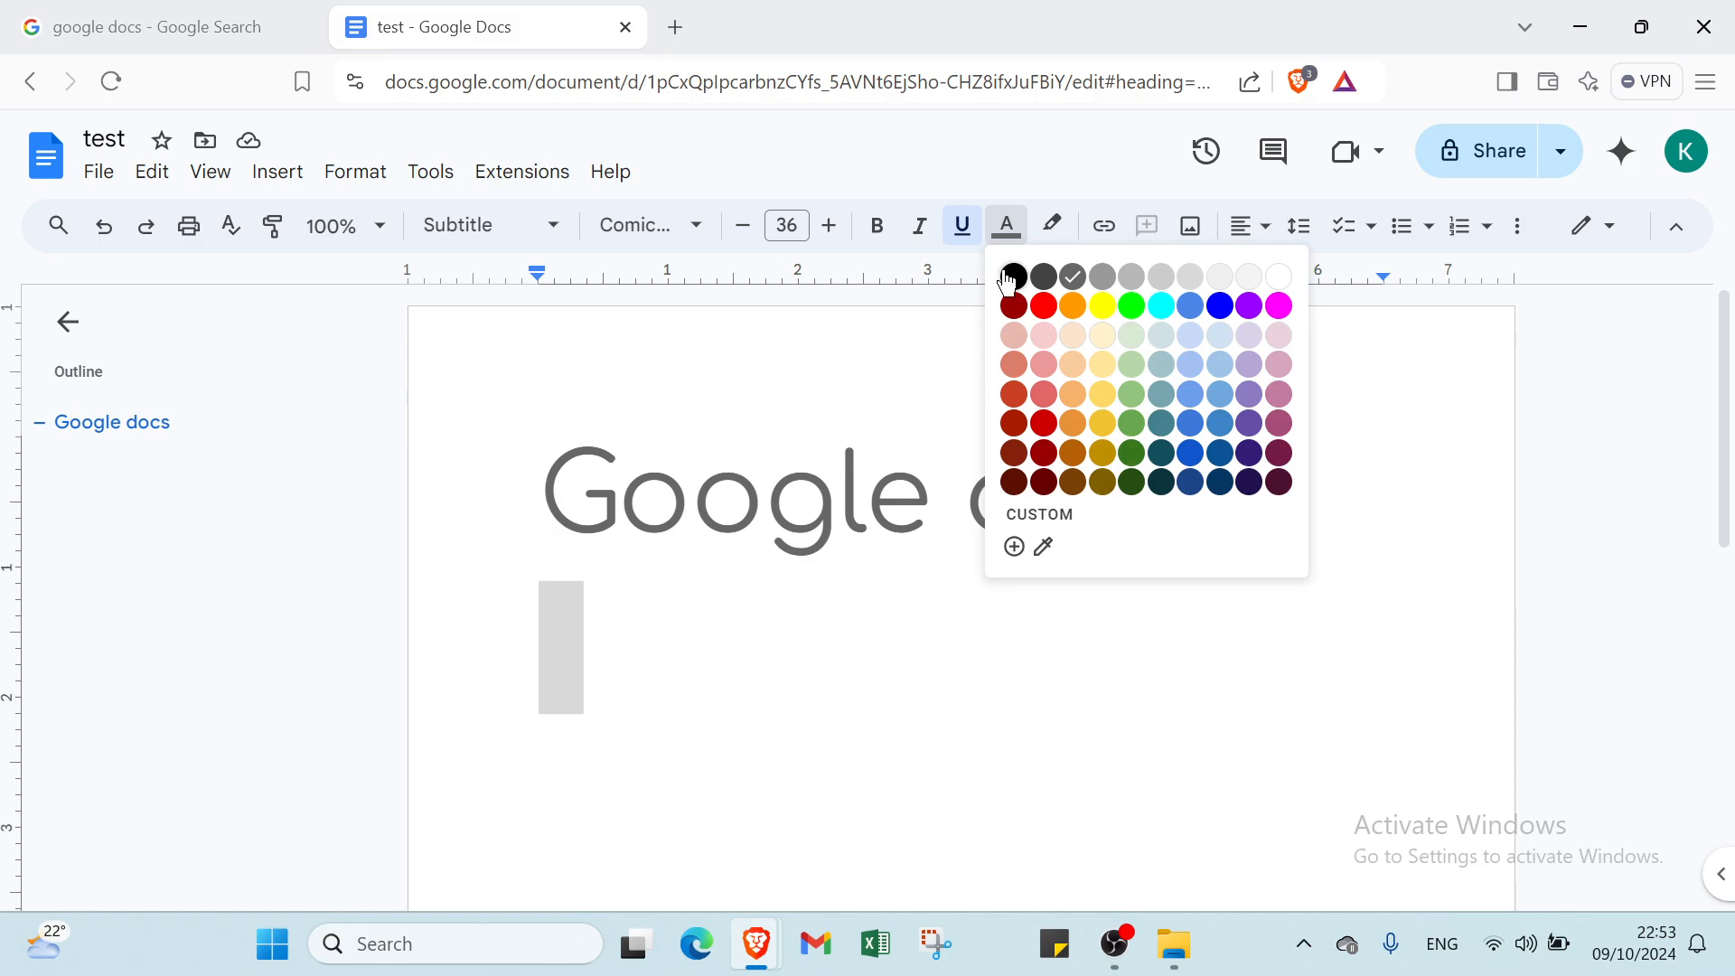
{"action": "left_click", "coordinate": [1010, 278]}
{"action": "left_click", "coordinate": [1458, 226]}
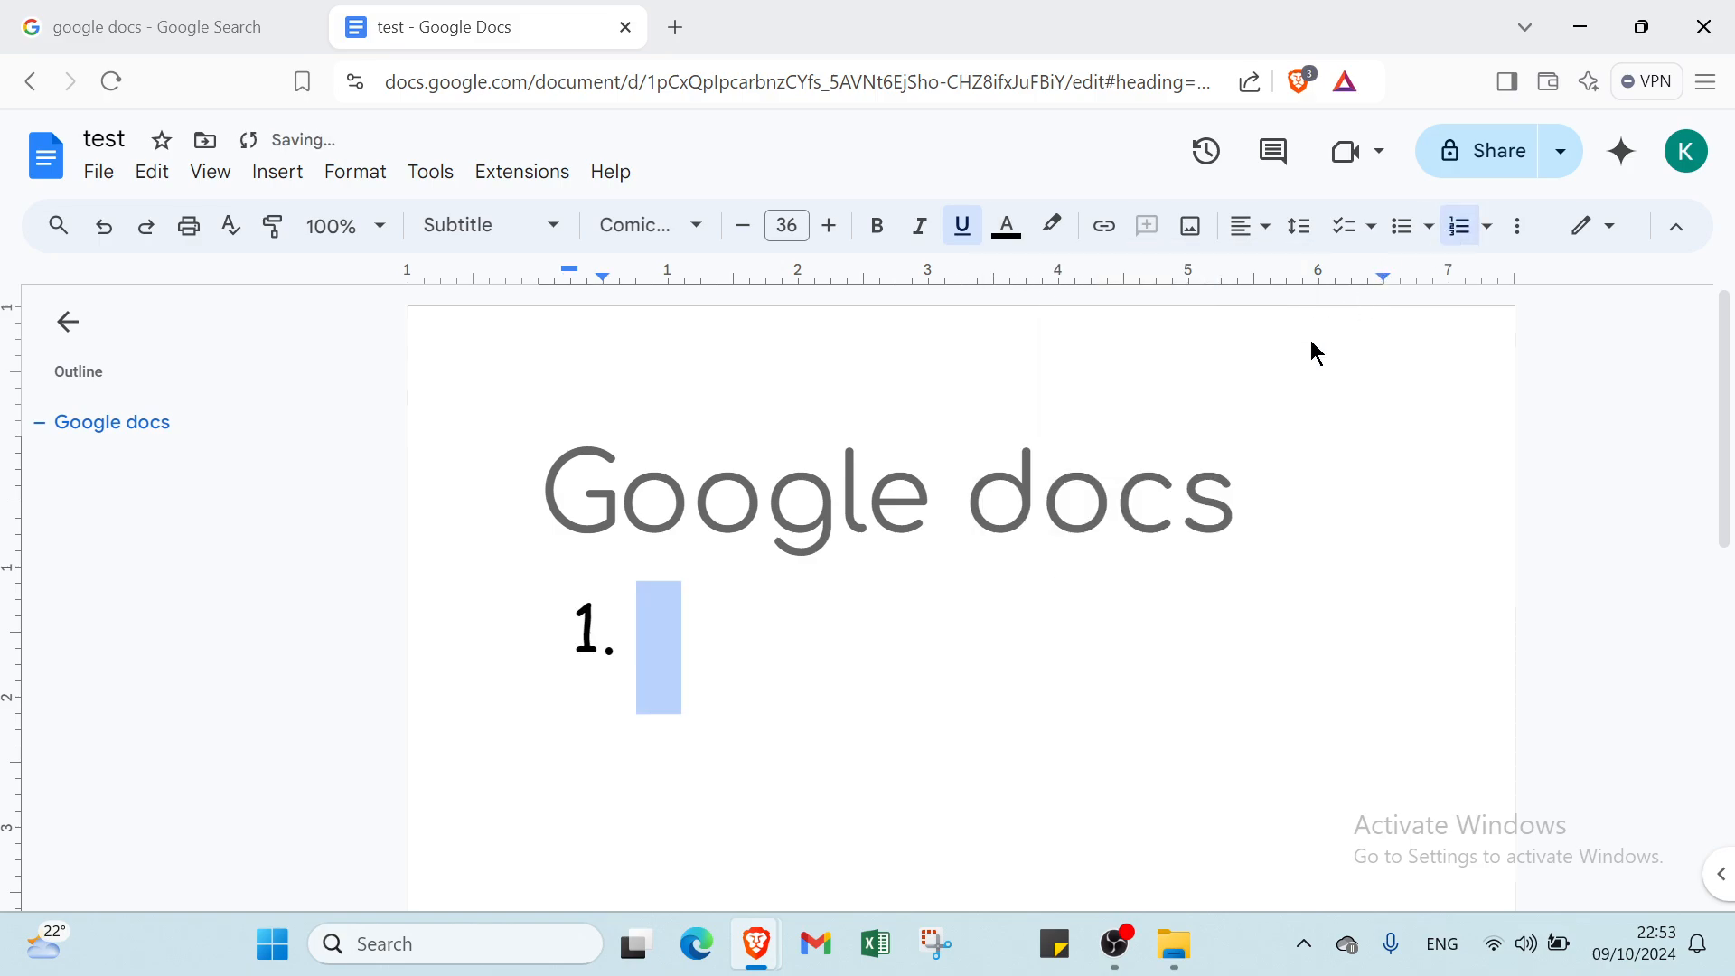
Enter "How to get started with google docs" as the first list item and start a new item below it.
{"action": "type", "text": "h"}
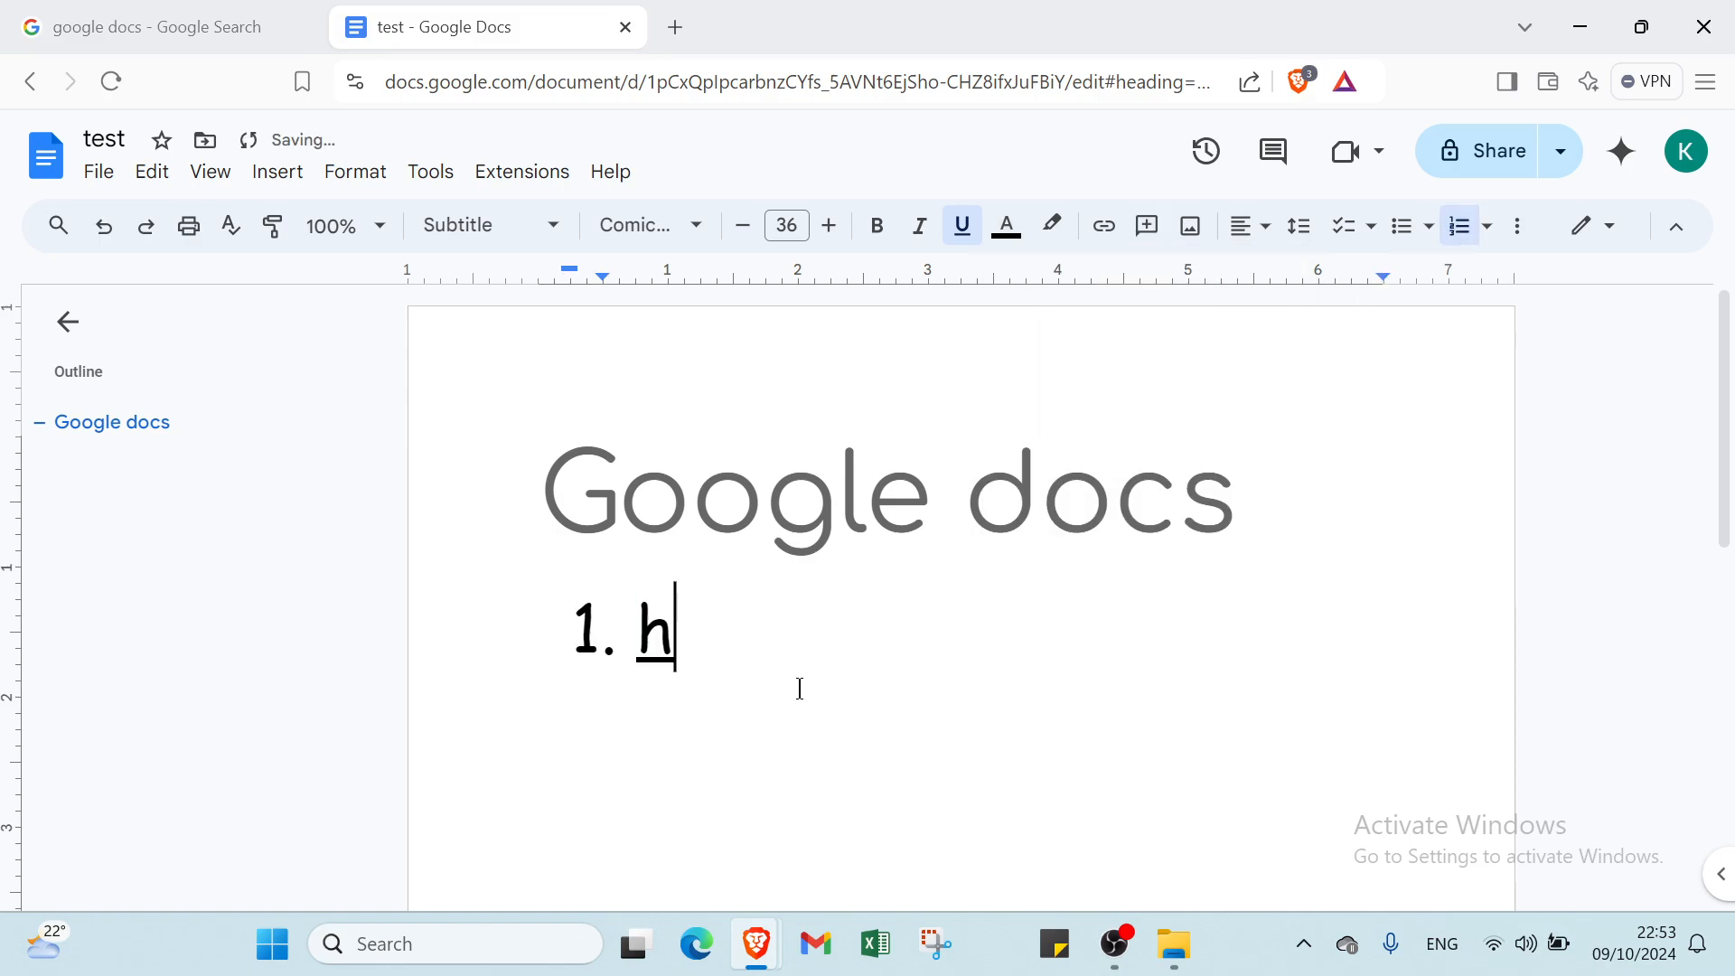
{"action": "type", "text": "ow to "}
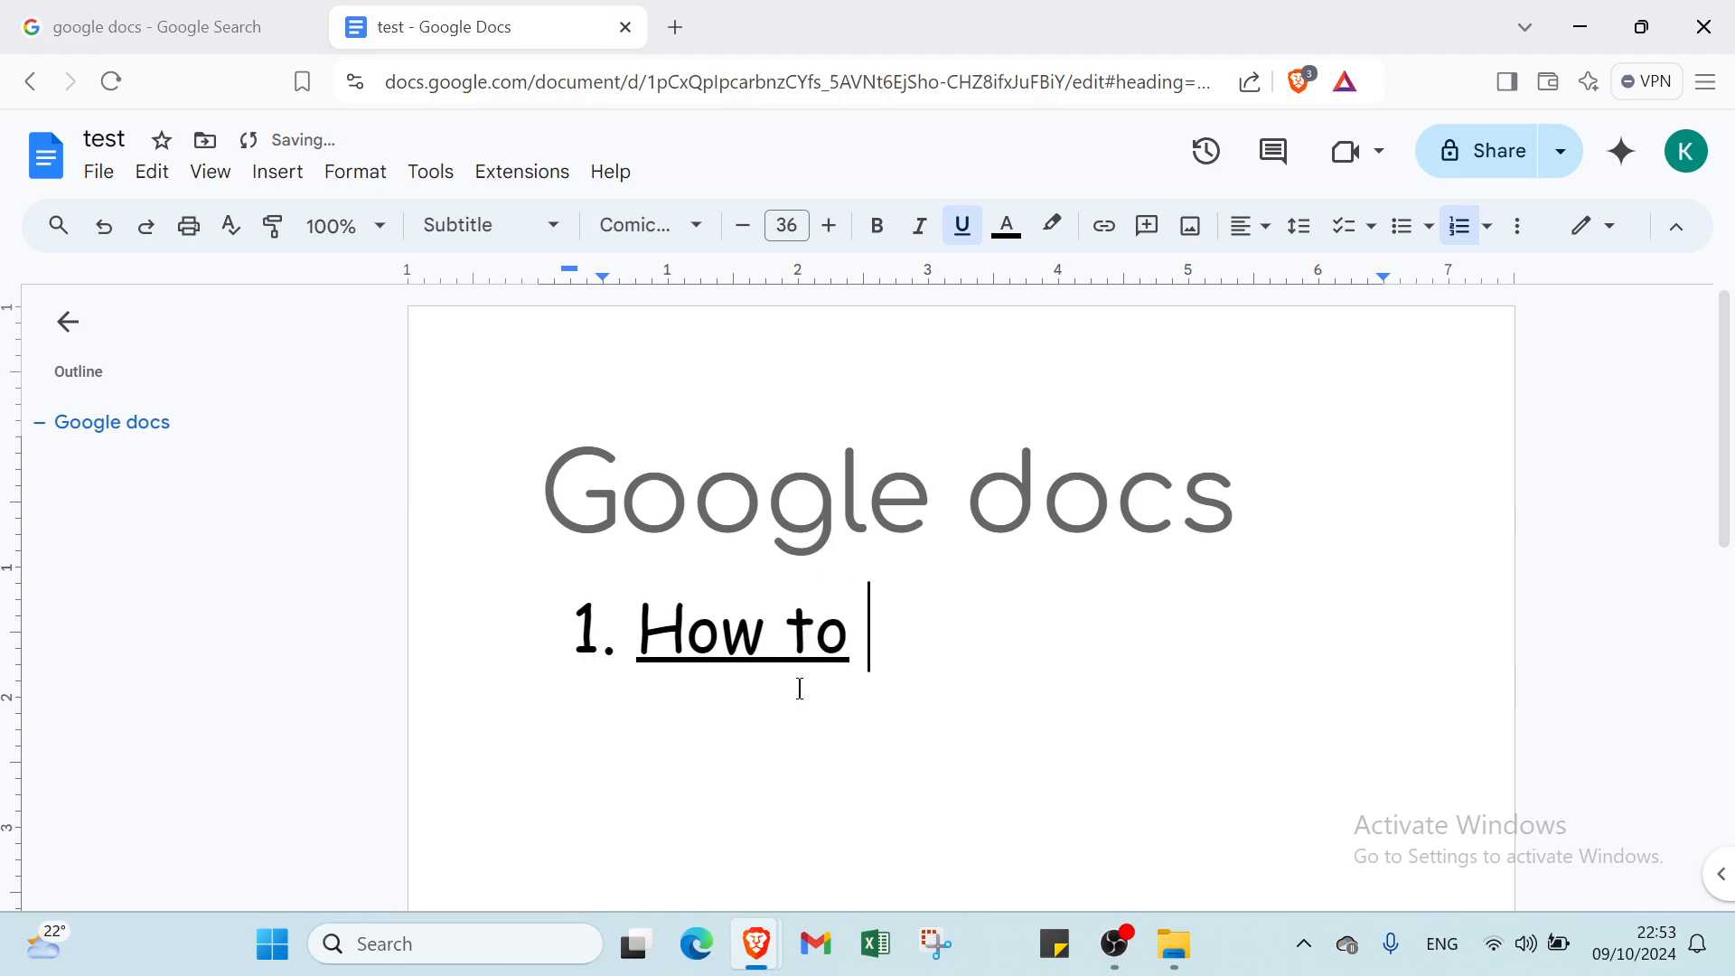
{"action": "type", "text": "get started "}
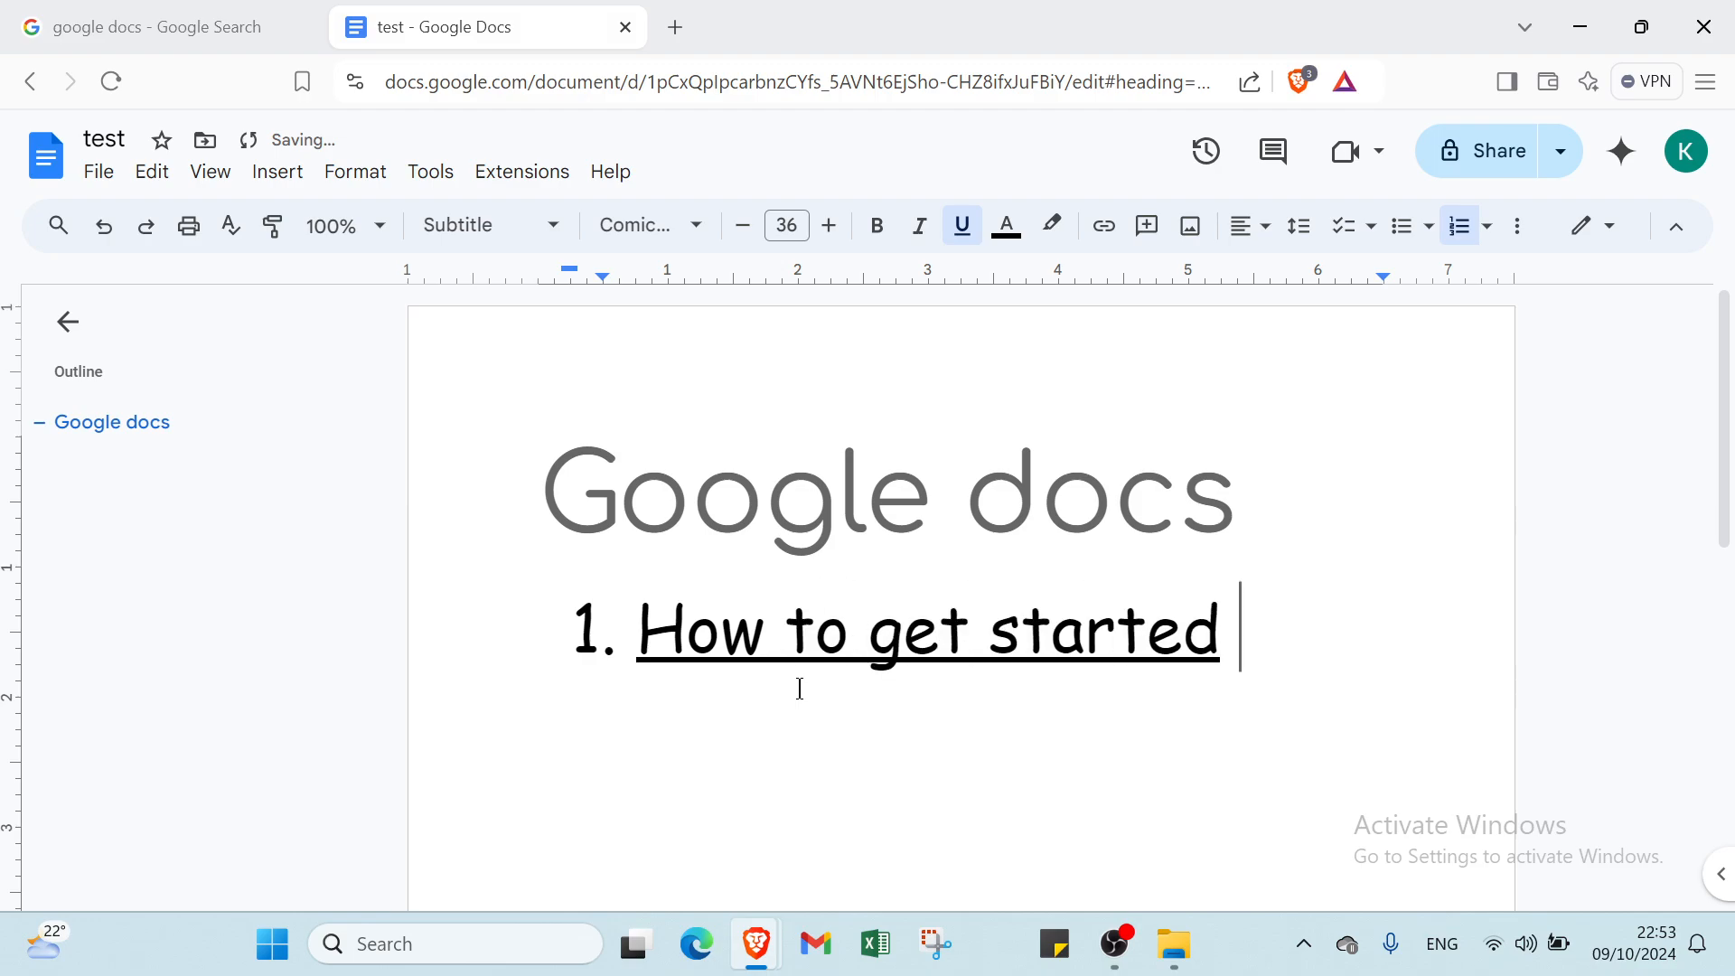
{"action": "type", "text": "with g"}
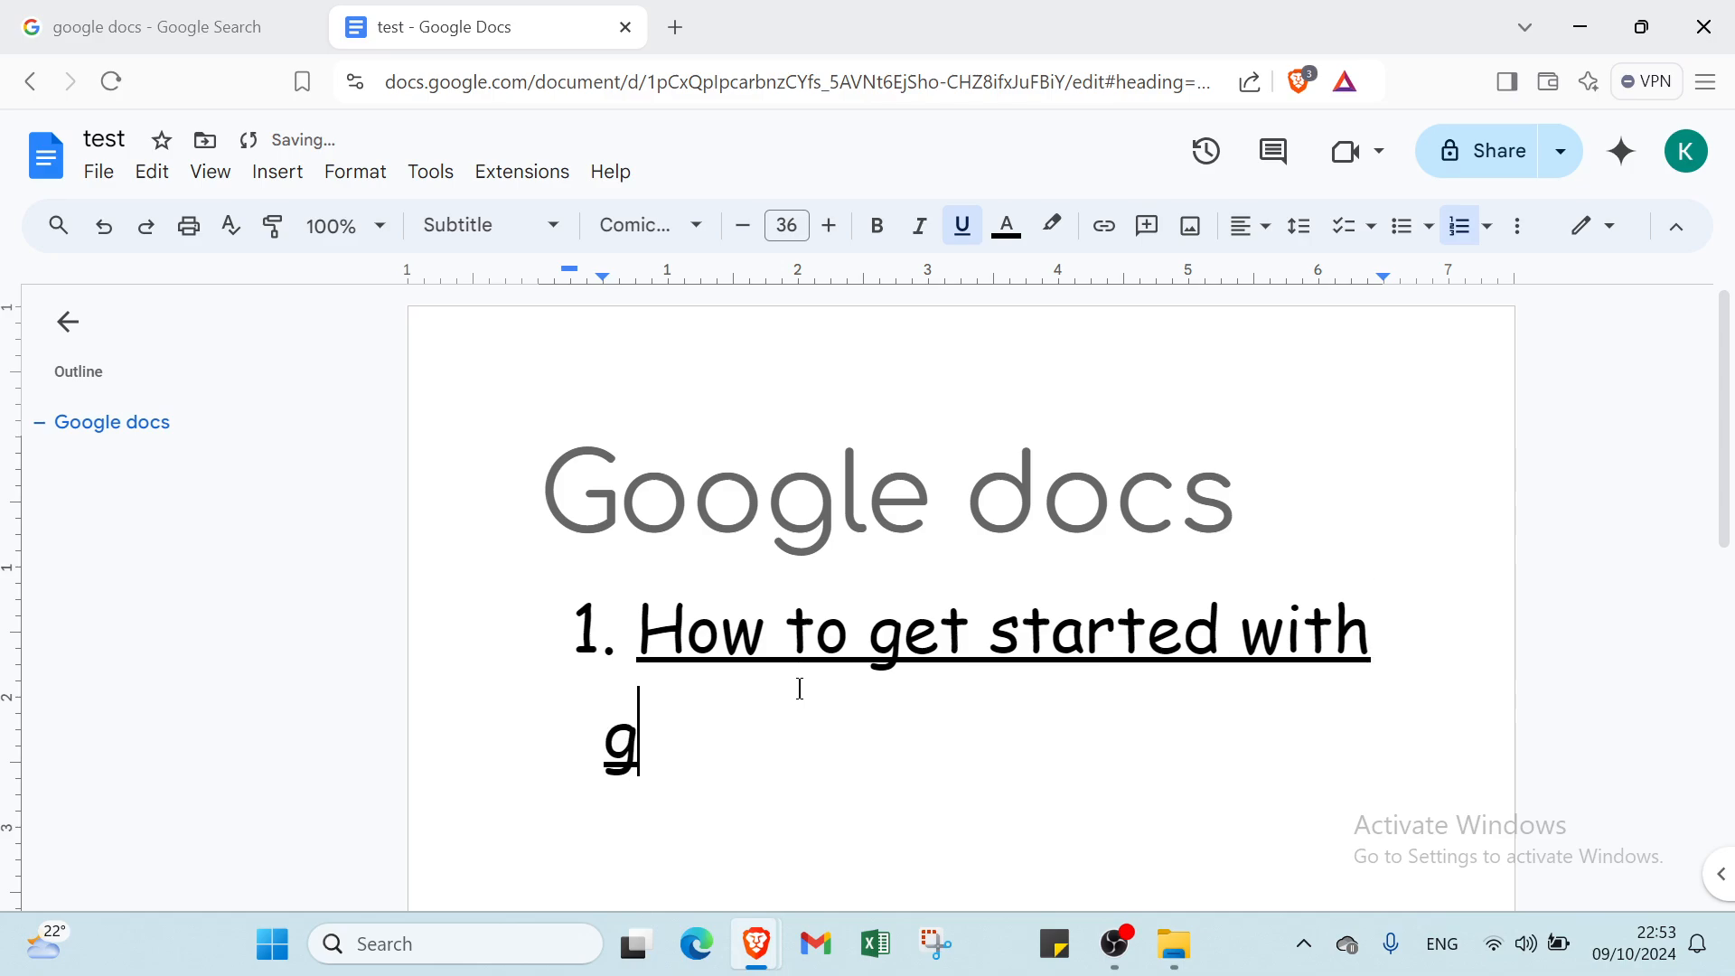
{"action": "type", "text": "oogl"}
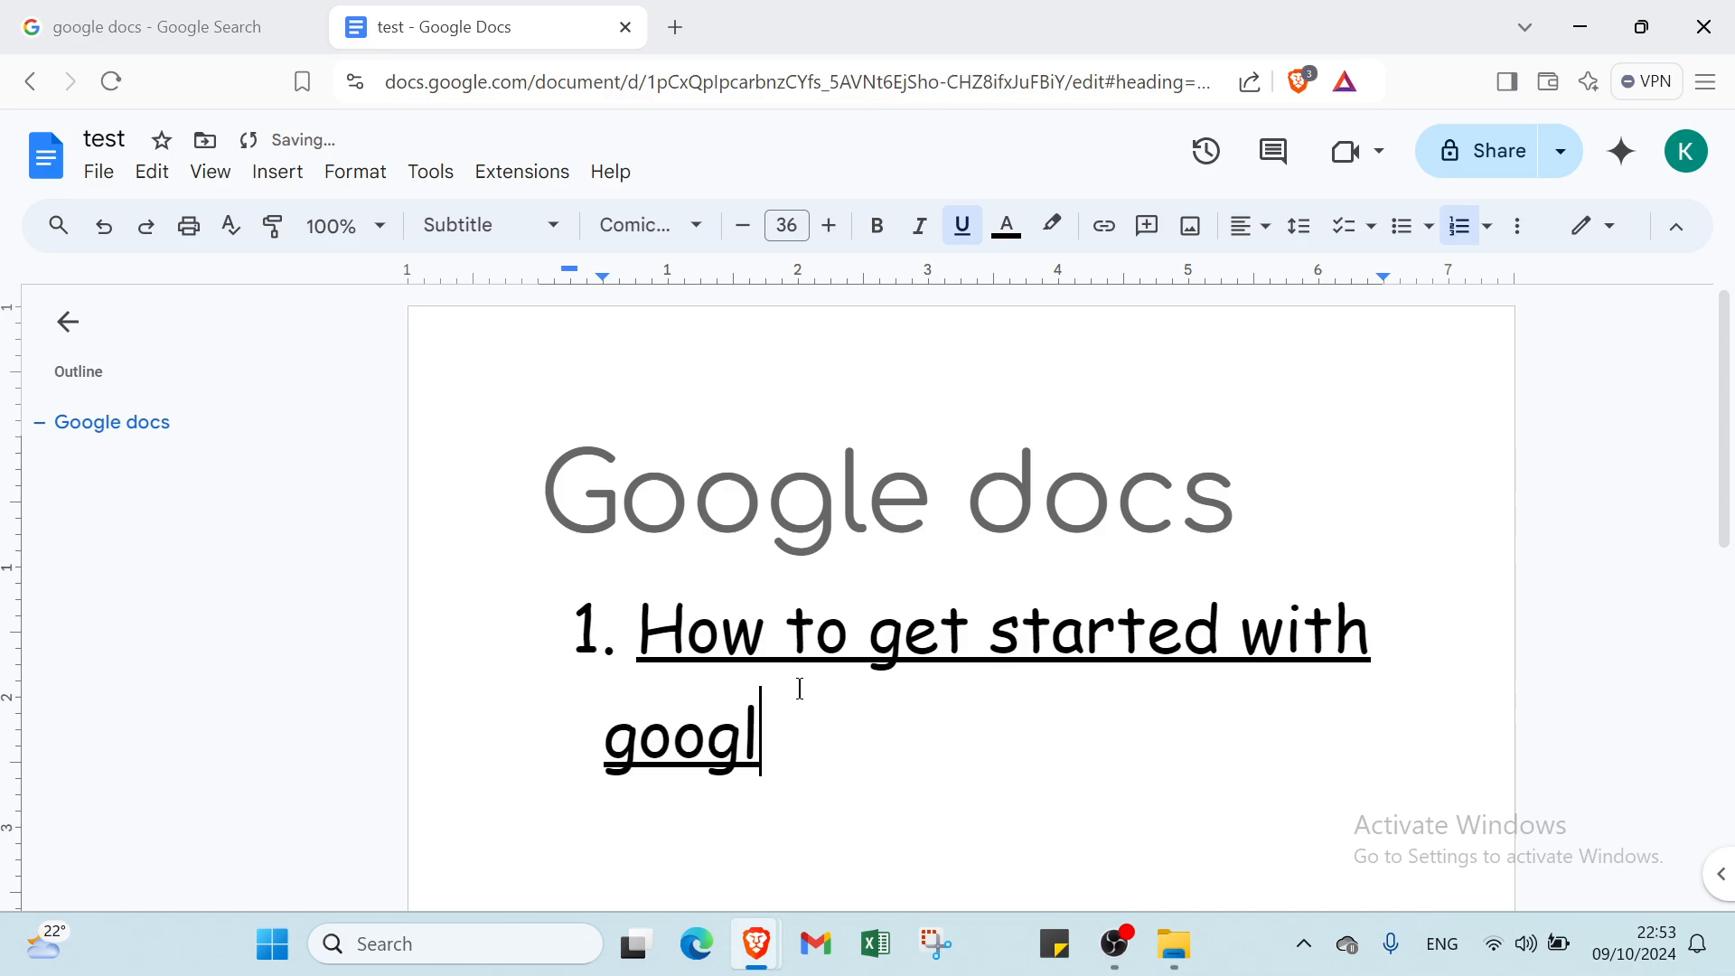
{"action": "type", "text": "e docs"}
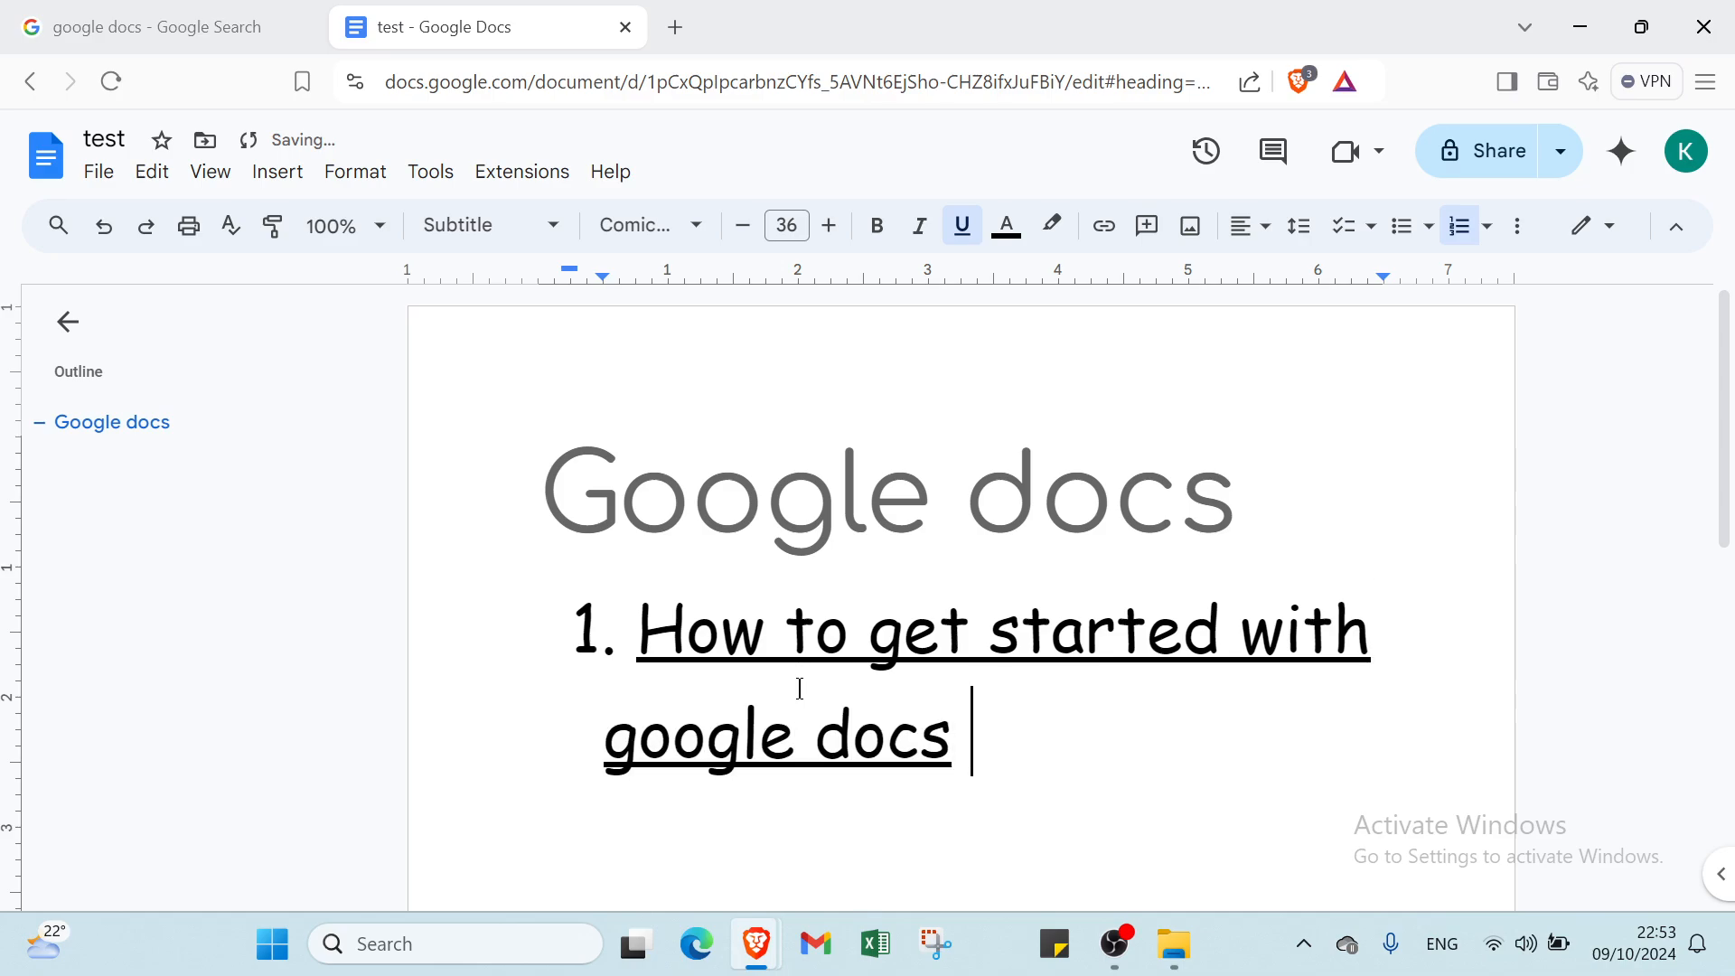
{"action": "key", "text": "Return"}
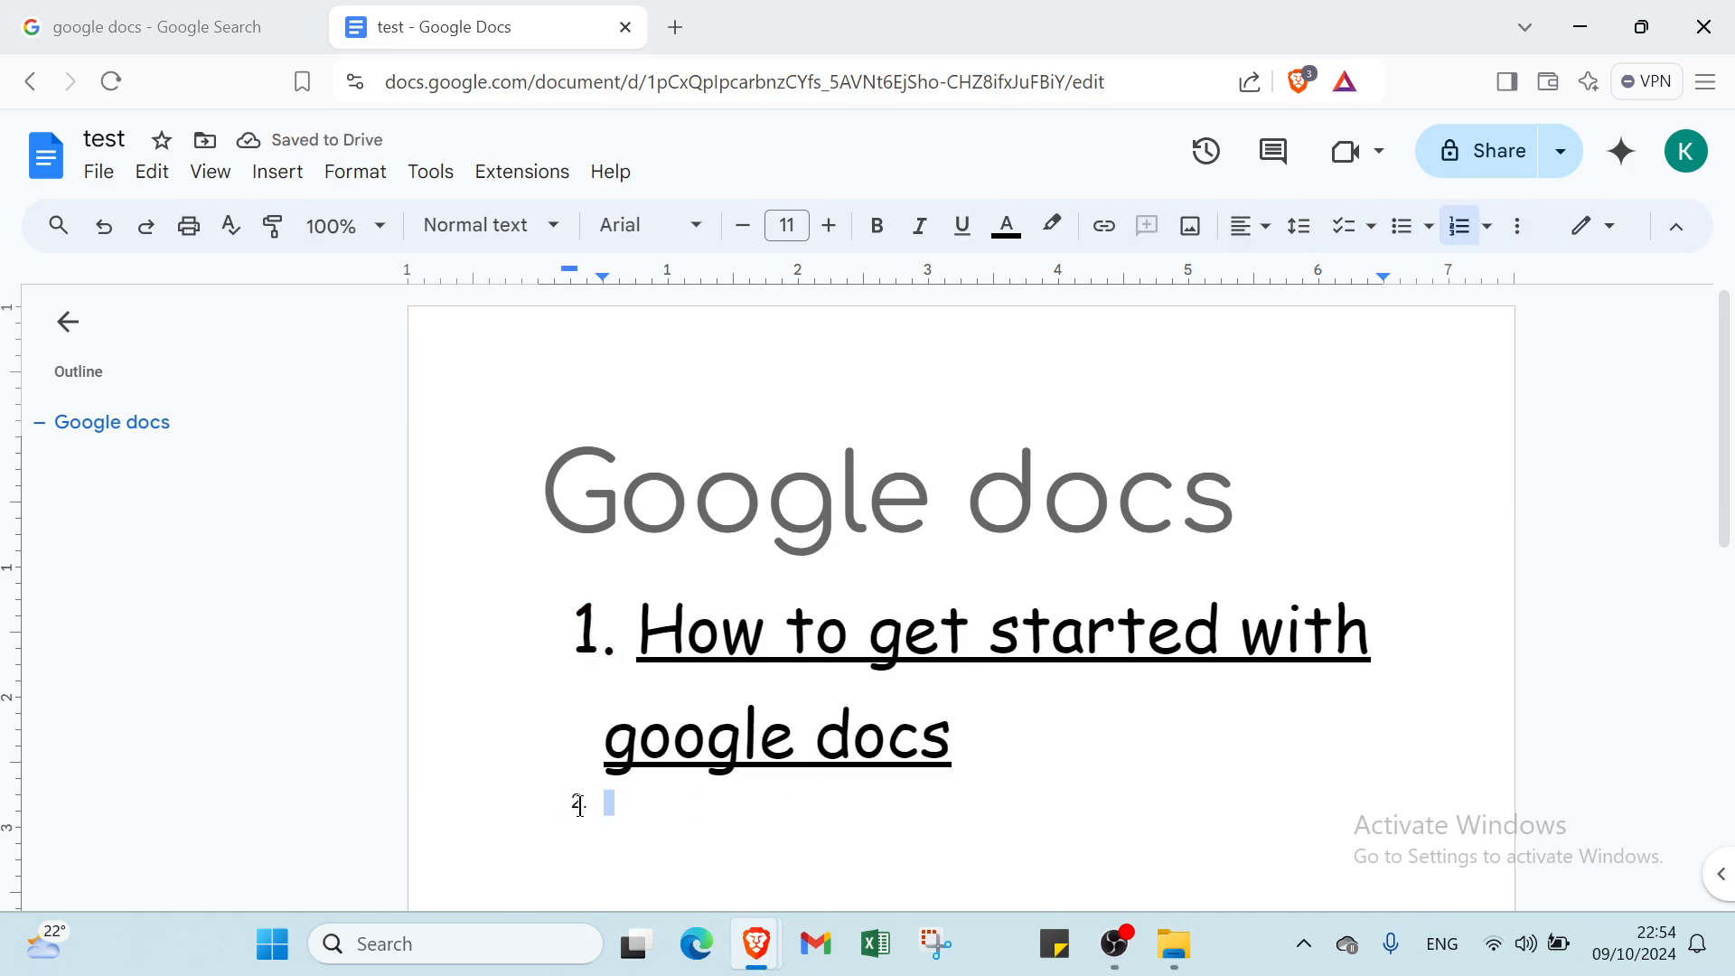
Remove and reapply the numbering of the first list item, and number the empty line below it as the second item.
{"action": "left_click", "coordinate": [579, 804]}
{"action": "key", "text": "BackSpace"}
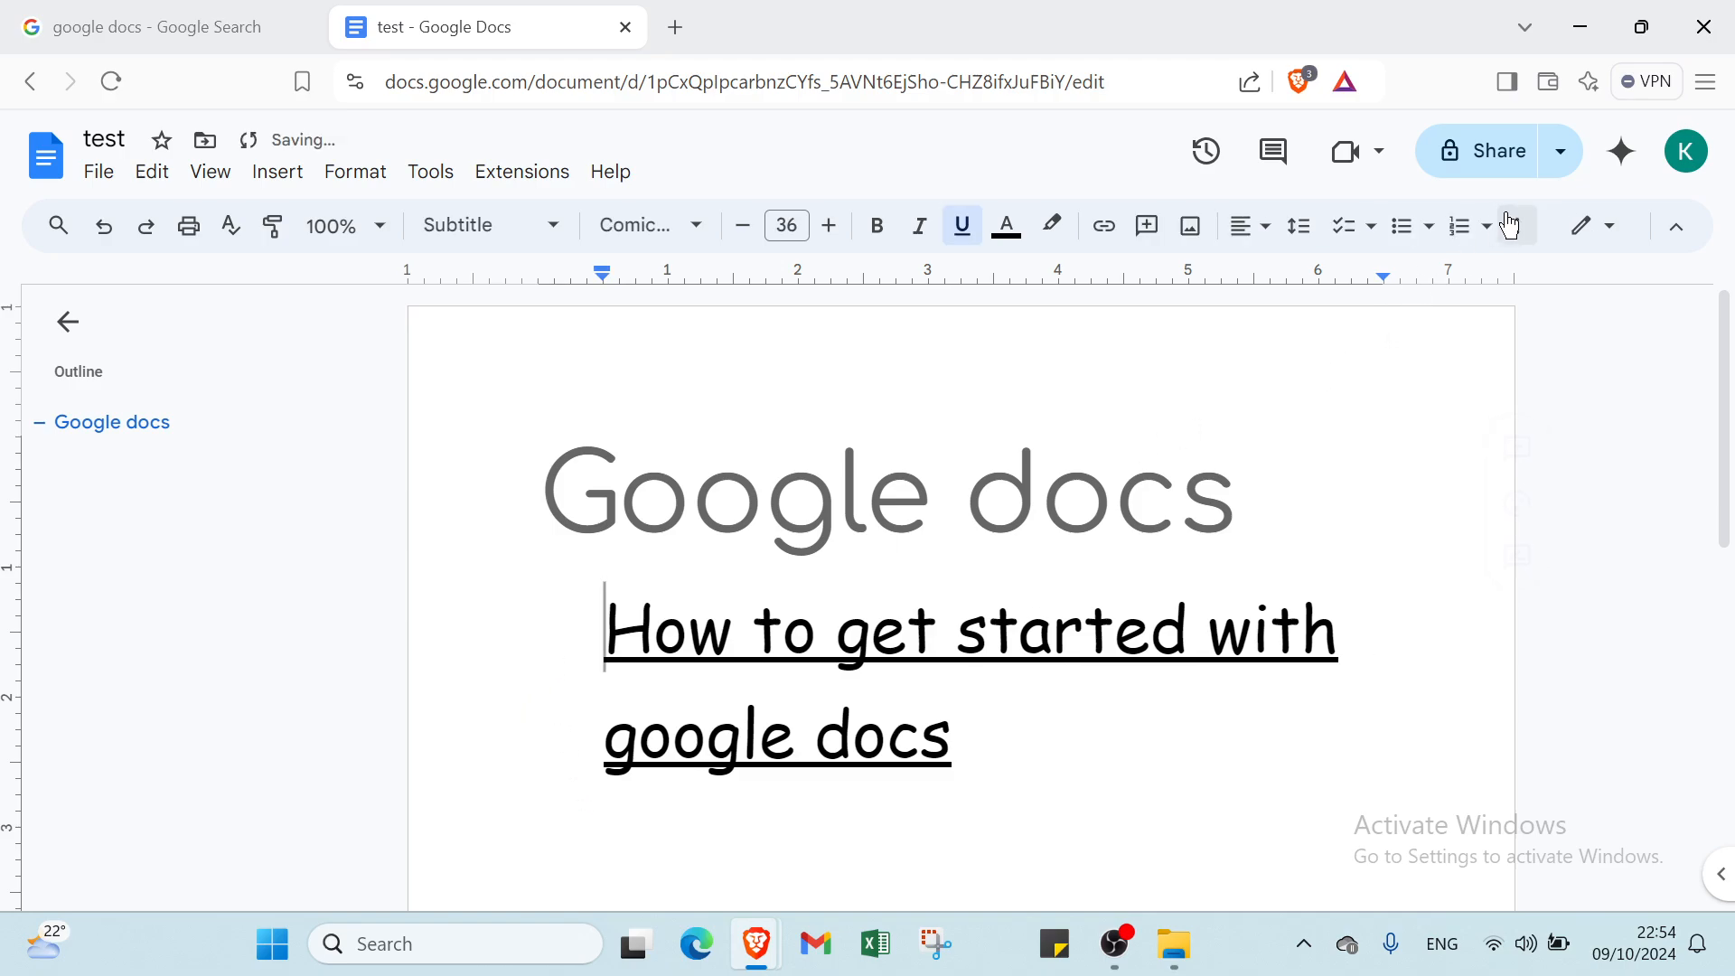
{"action": "left_click", "coordinate": [1459, 225]}
{"action": "left_click", "coordinate": [724, 827]}
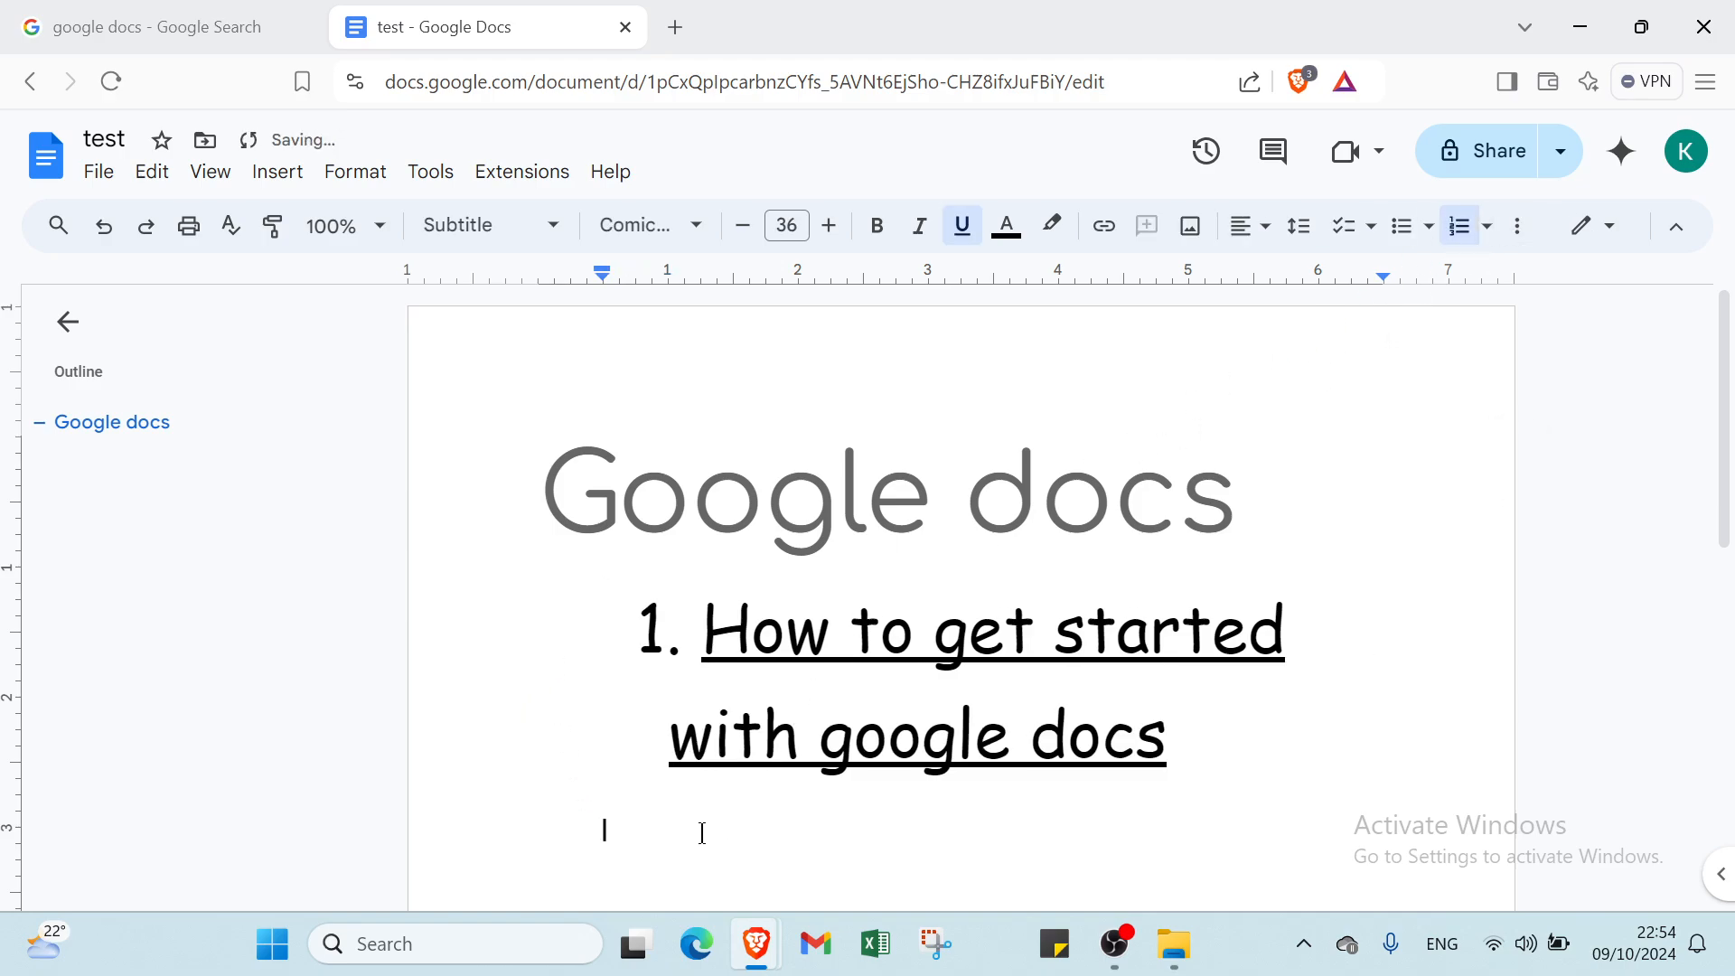
{"action": "left_click", "coordinate": [1451, 239]}
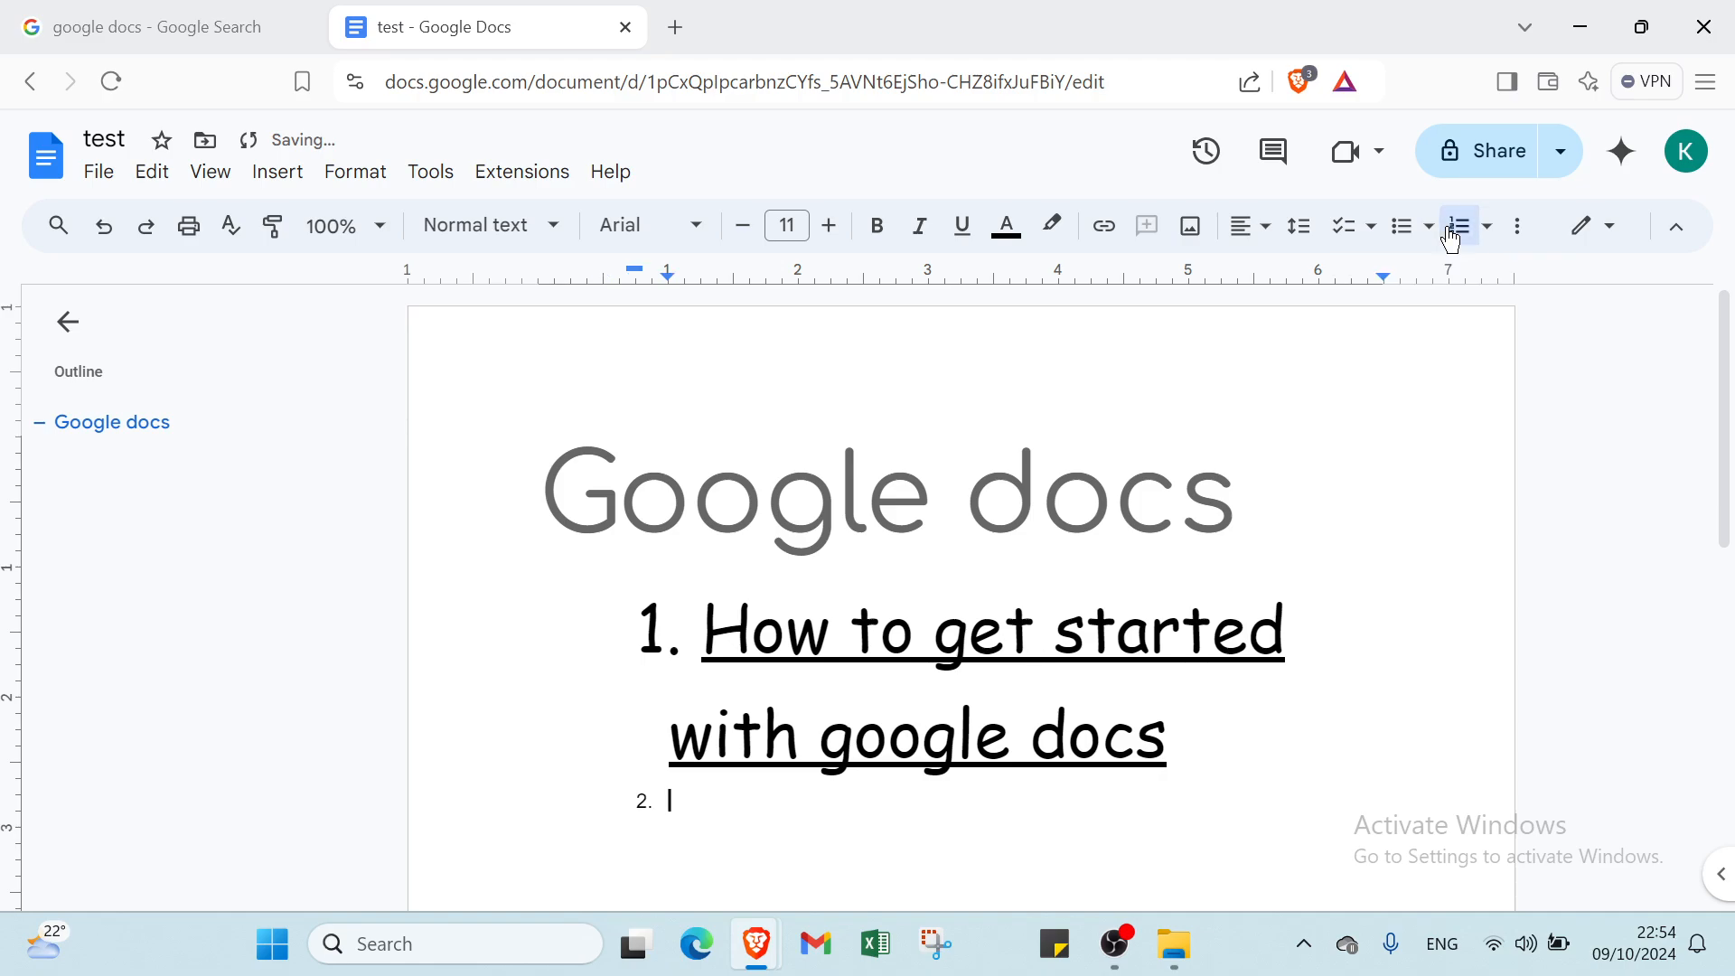
Apply the Subtitle style to the empty second list item and set its font size to 36.
{"action": "left_click", "coordinate": [503, 225]}
{"action": "mouse_move", "coordinate": [506, 388]}
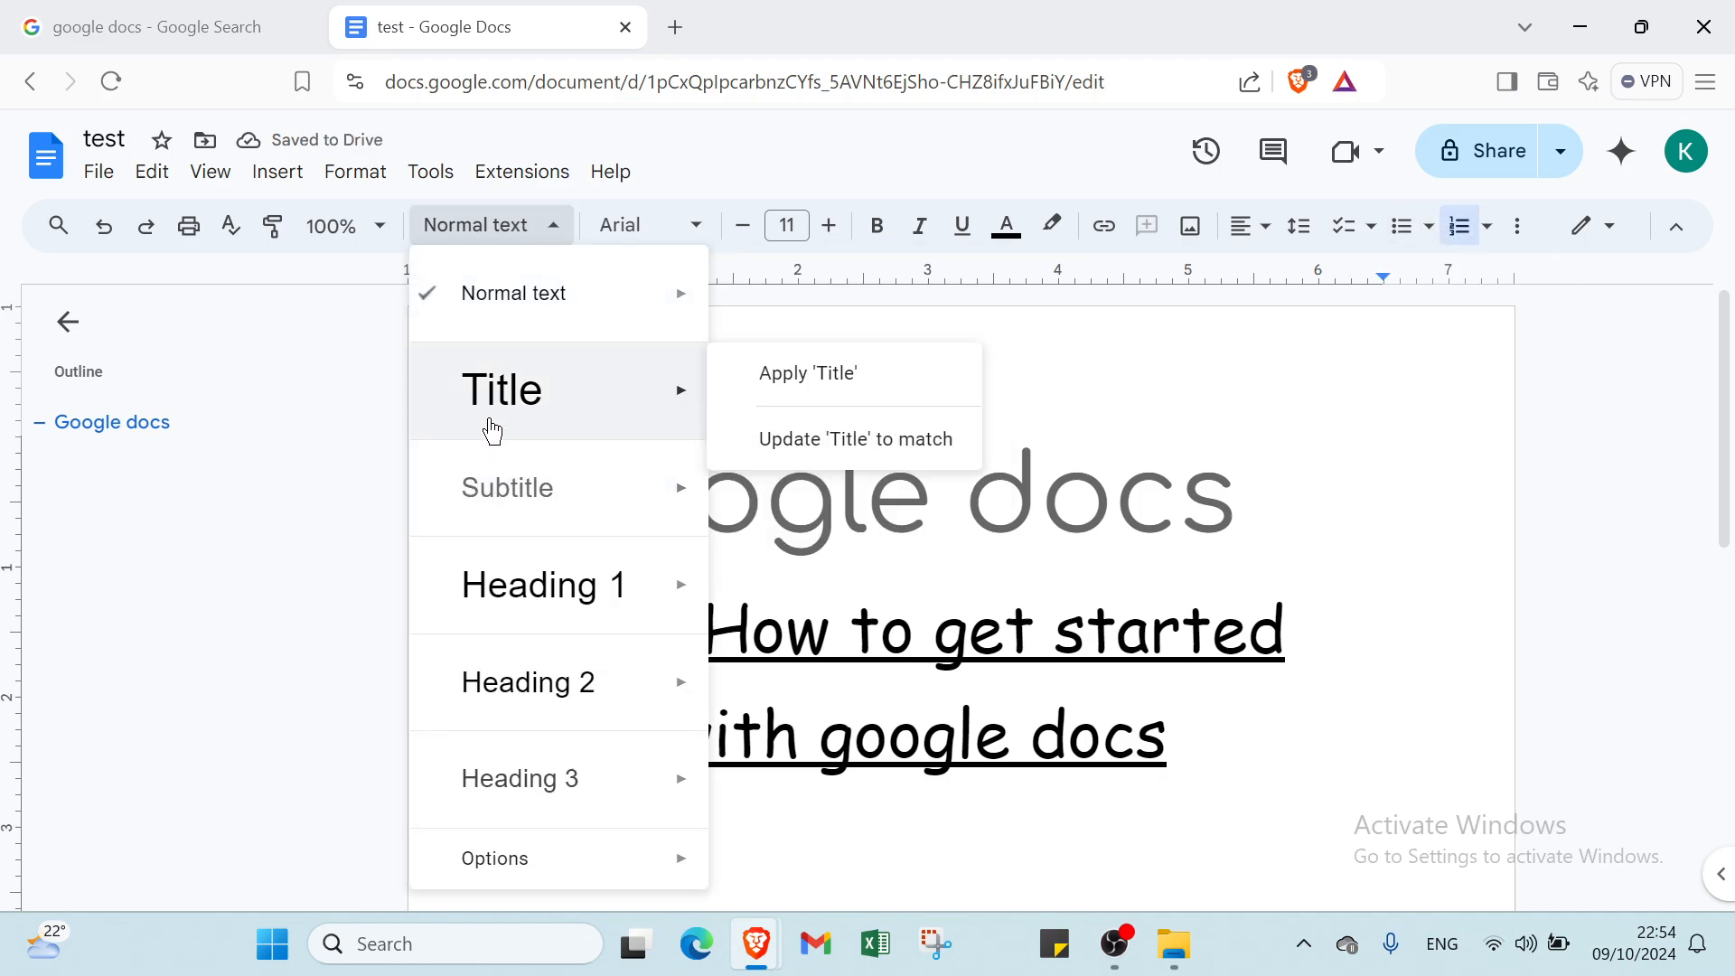
{"action": "left_click", "coordinate": [516, 485]}
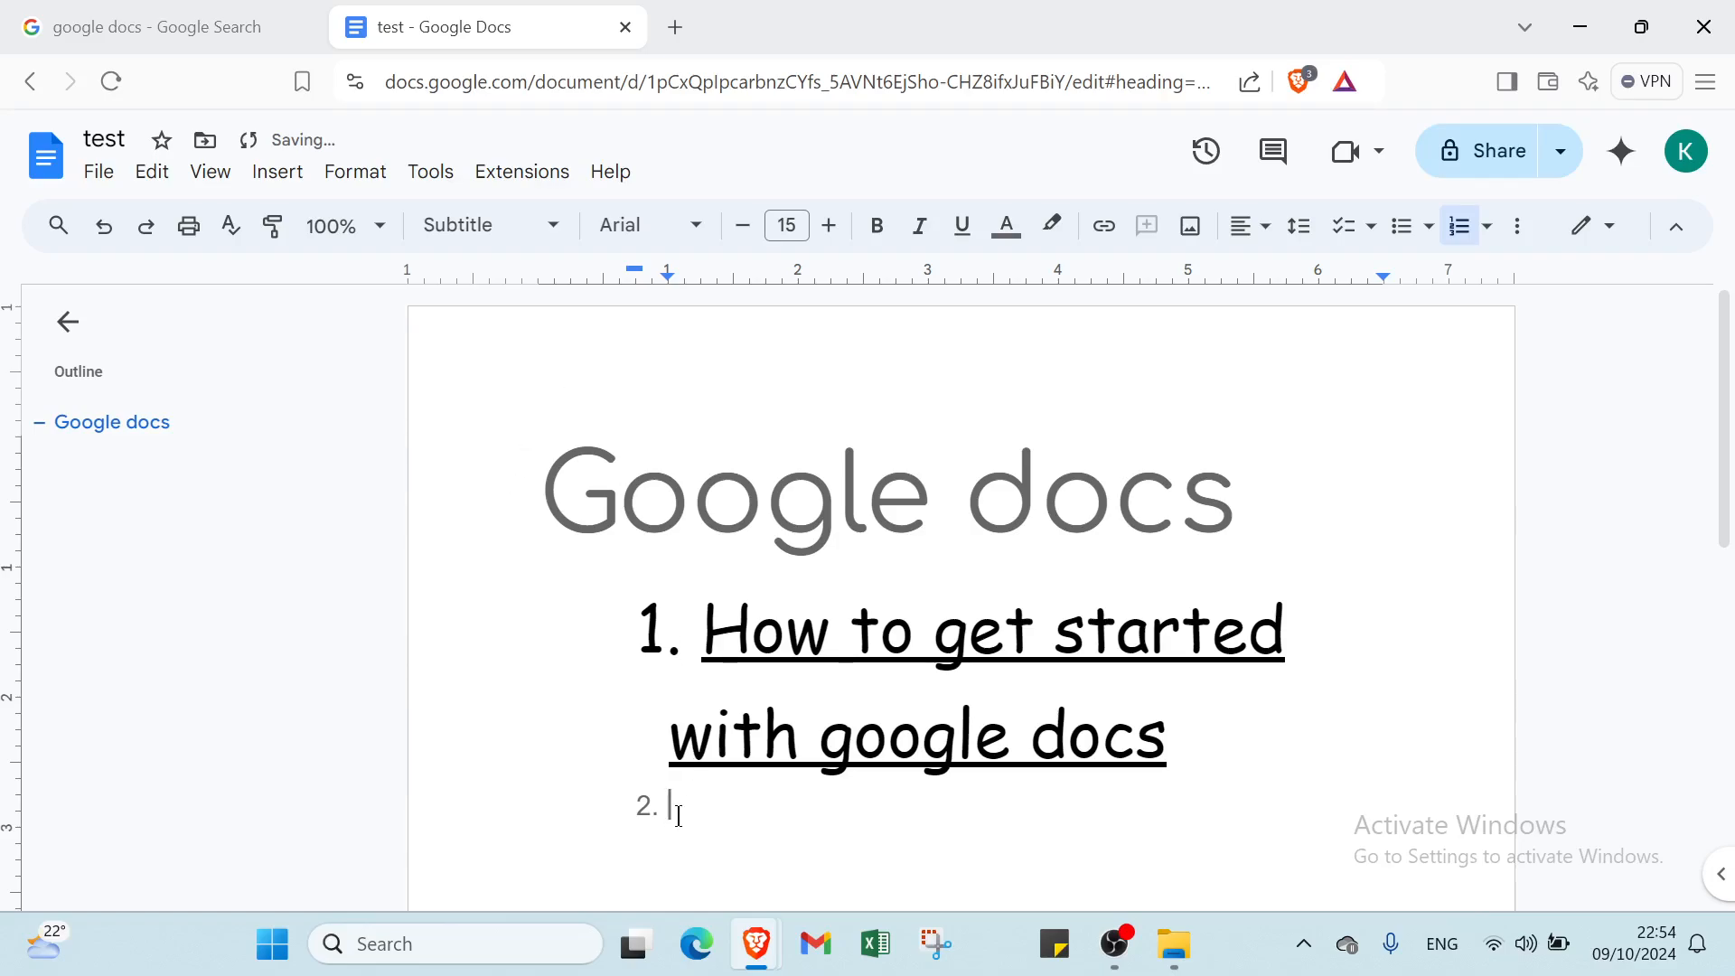
{"action": "left_click", "coordinate": [786, 225]}
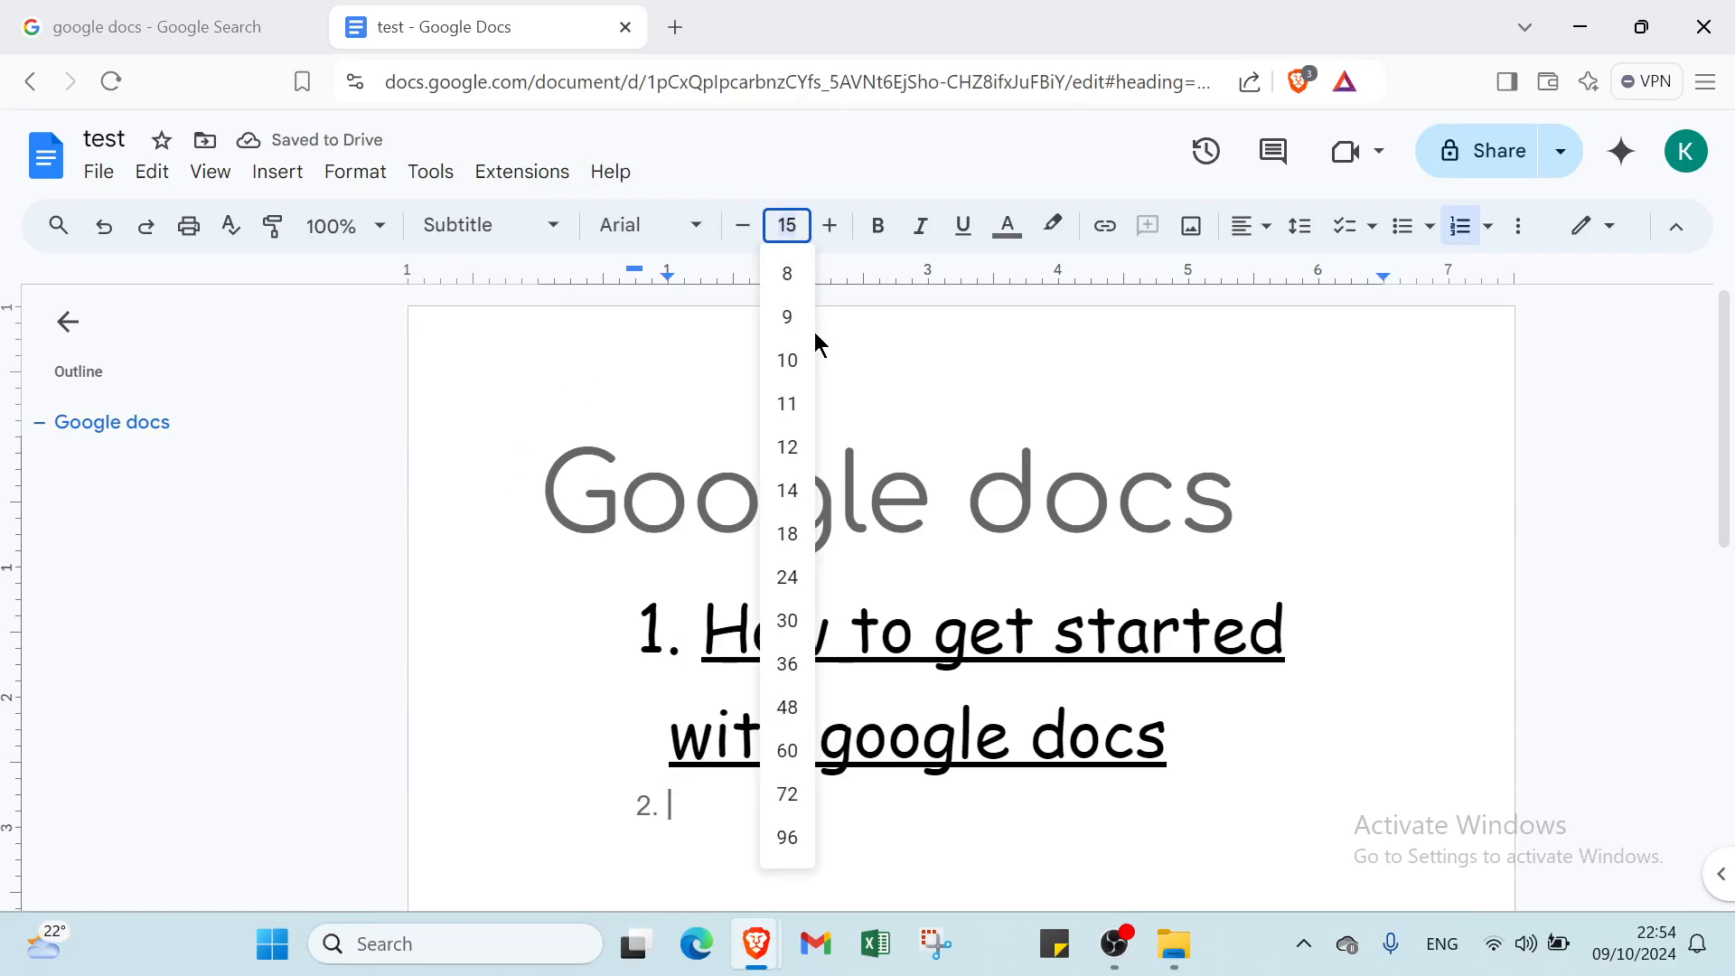
{"action": "left_click", "coordinate": [787, 664]}
Set the second list item's font to Comfortaa, in italics, with black text color.
{"action": "left_click", "coordinate": [696, 225]}
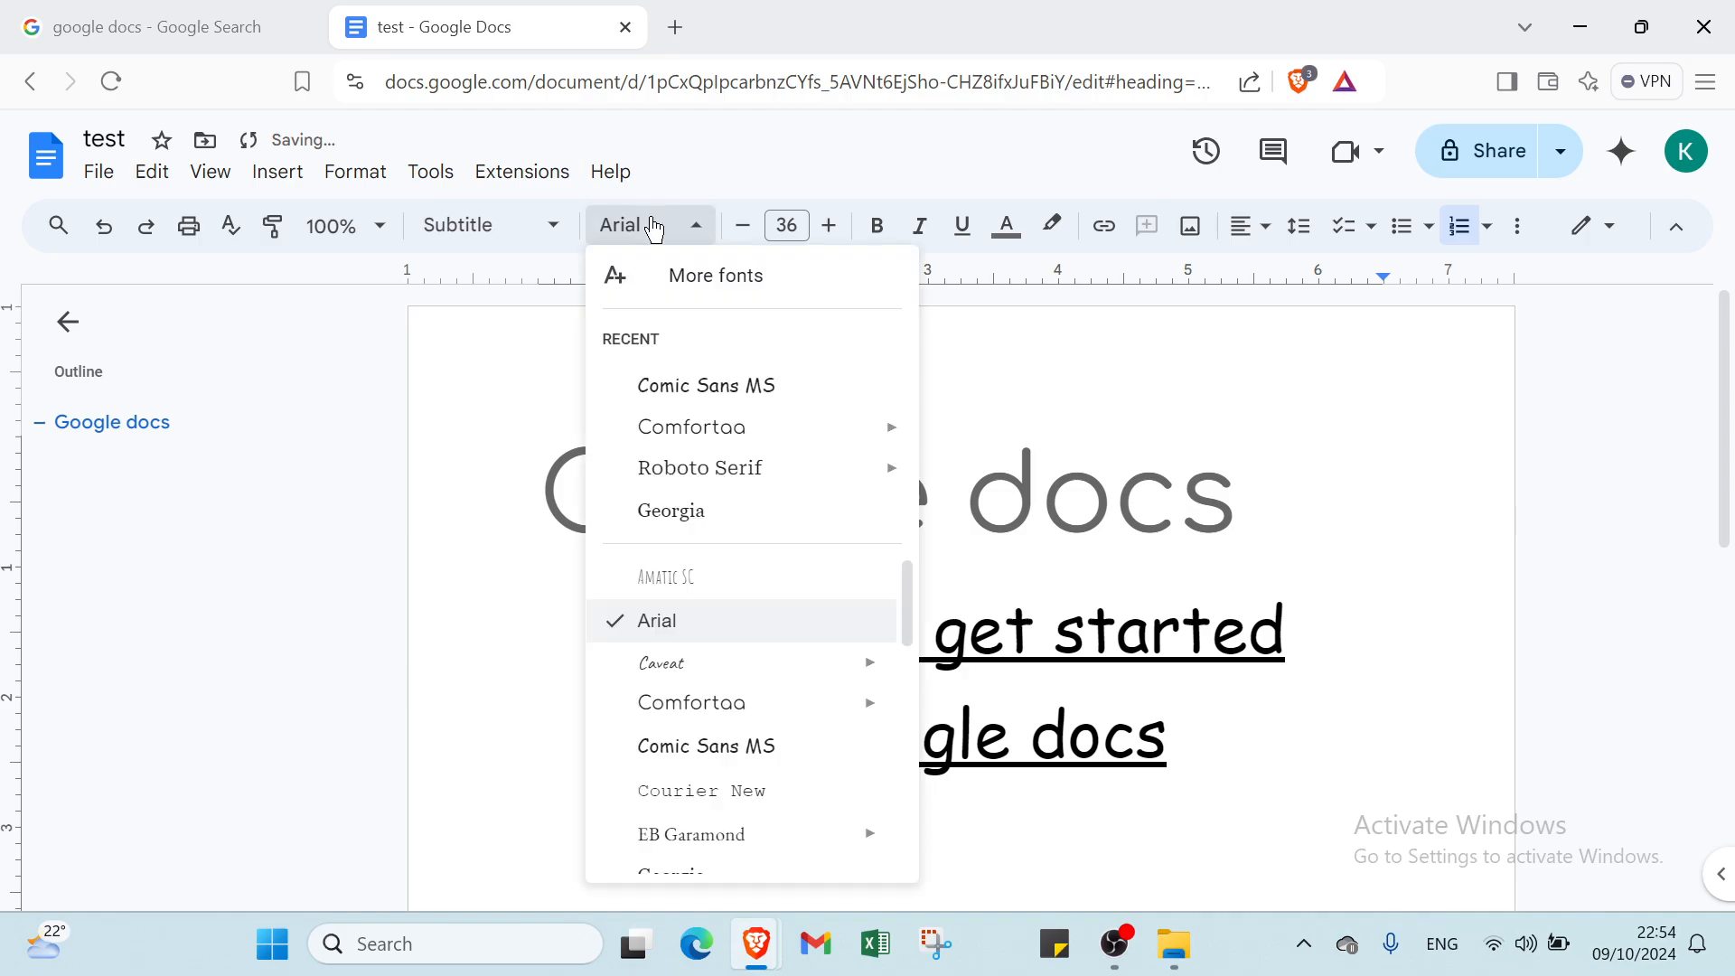
{"action": "mouse_move", "coordinate": [706, 676]}
{"action": "left_click", "coordinate": [734, 702]}
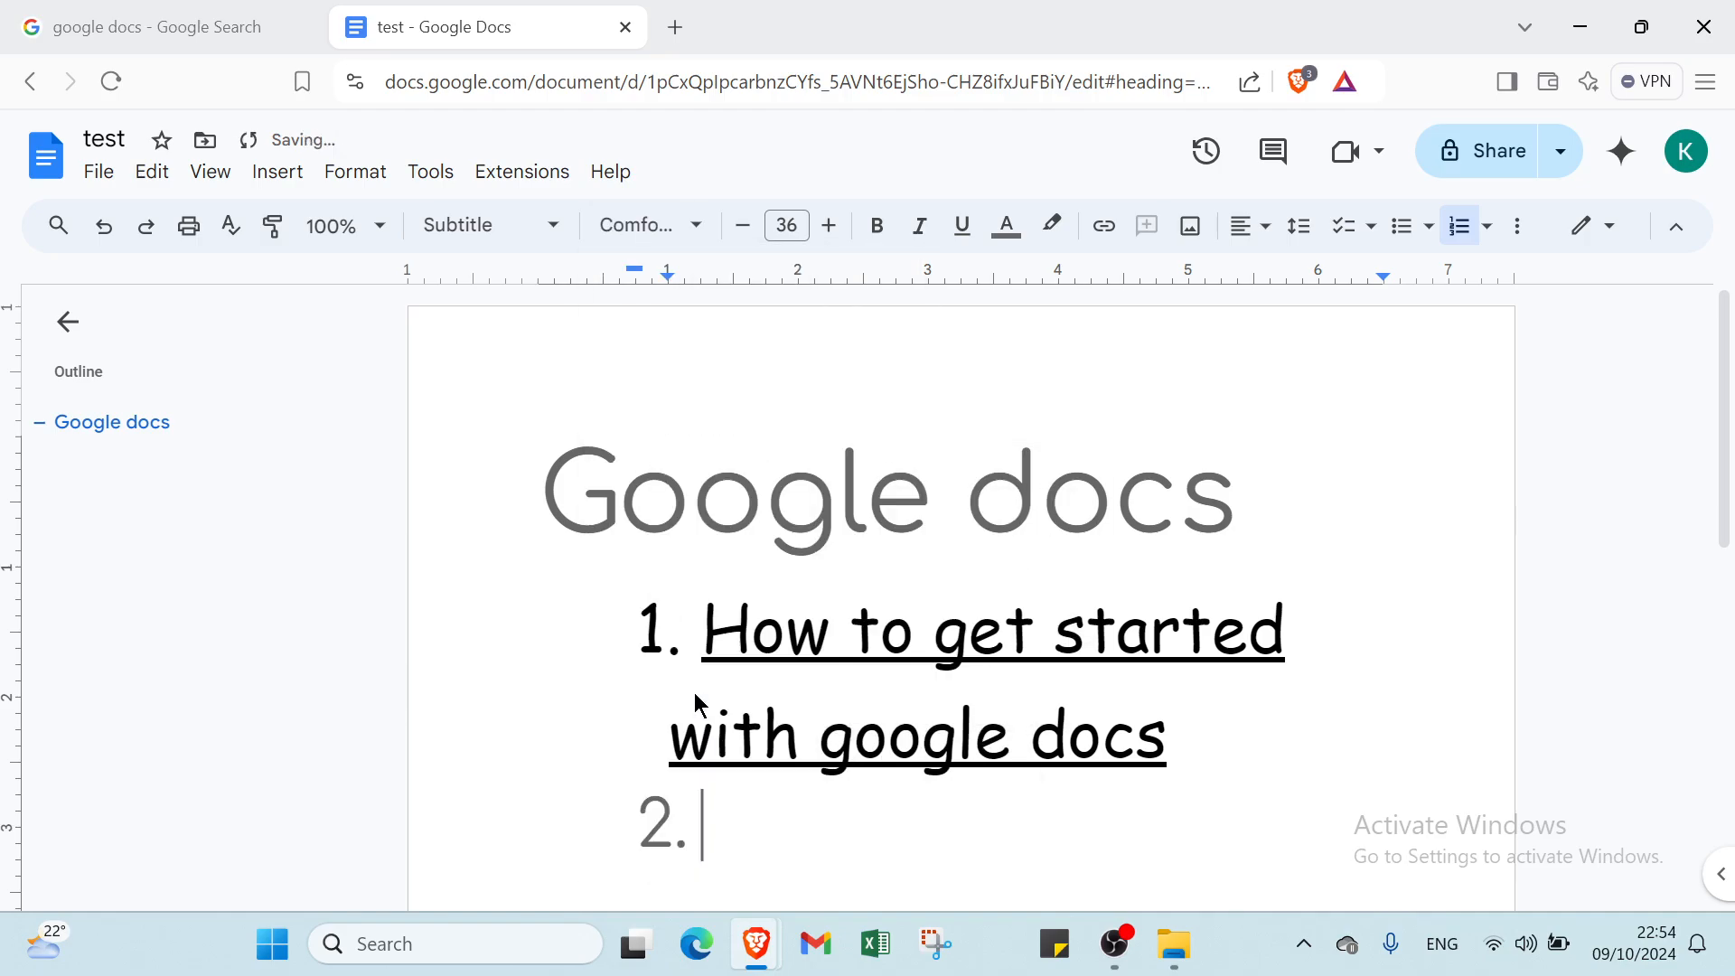
{"action": "left_click", "coordinate": [918, 226]}
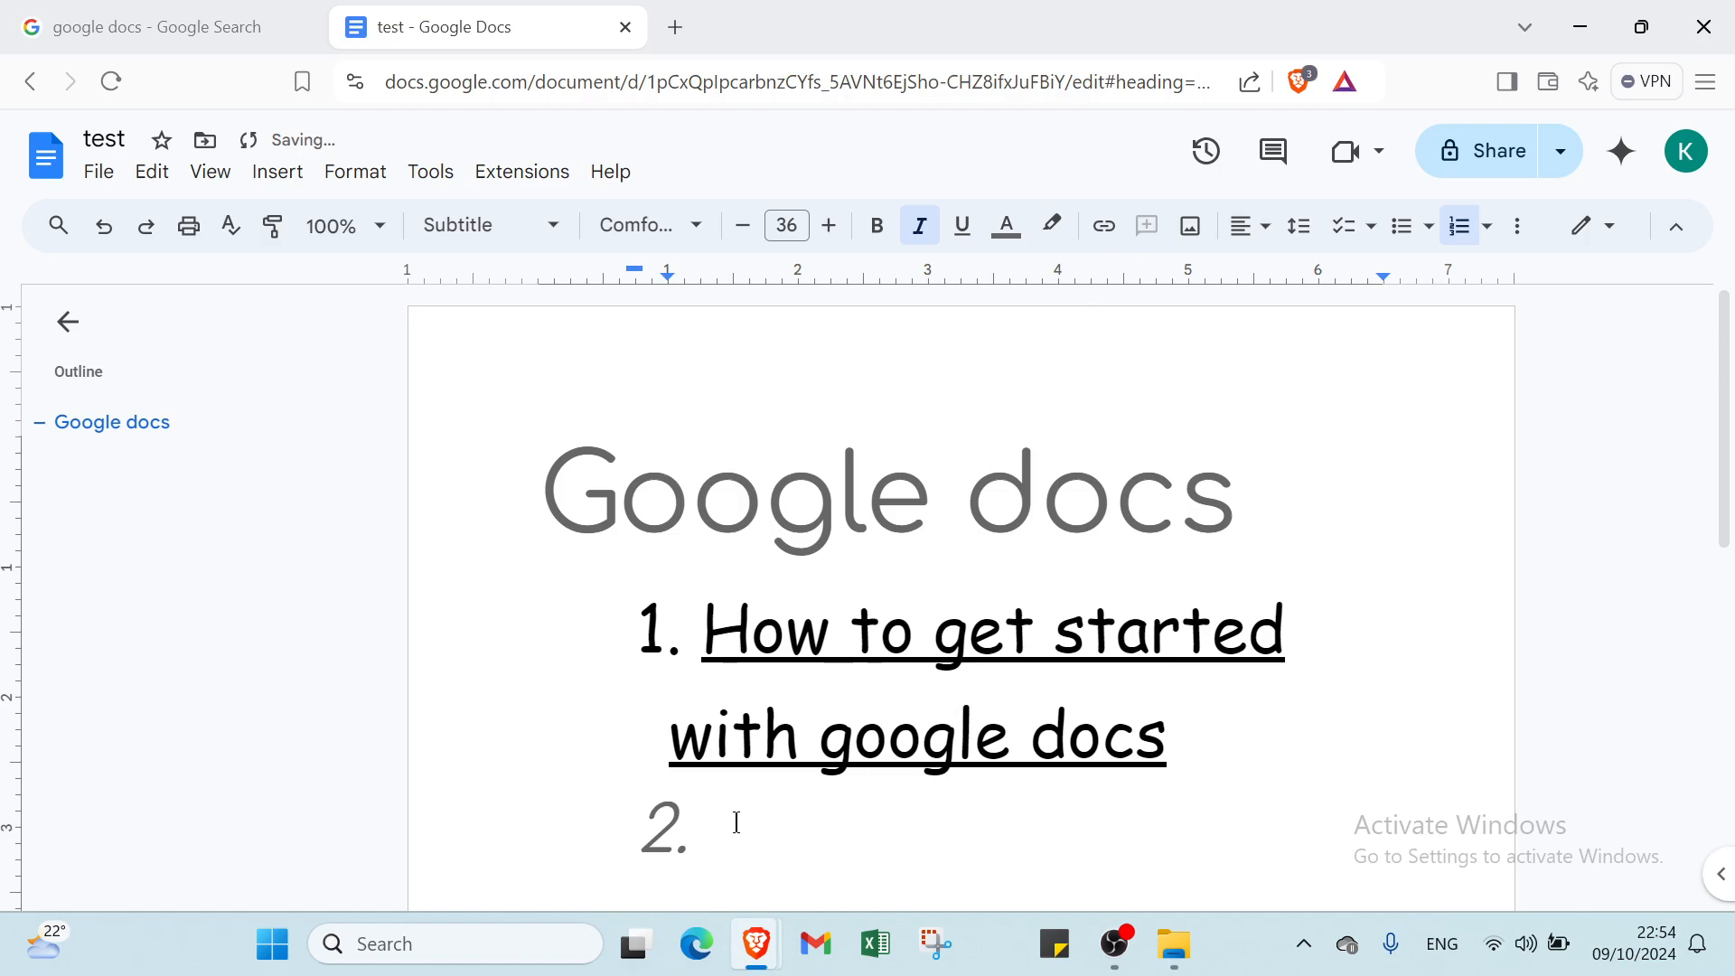
{"action": "left_click", "coordinate": [1006, 225]}
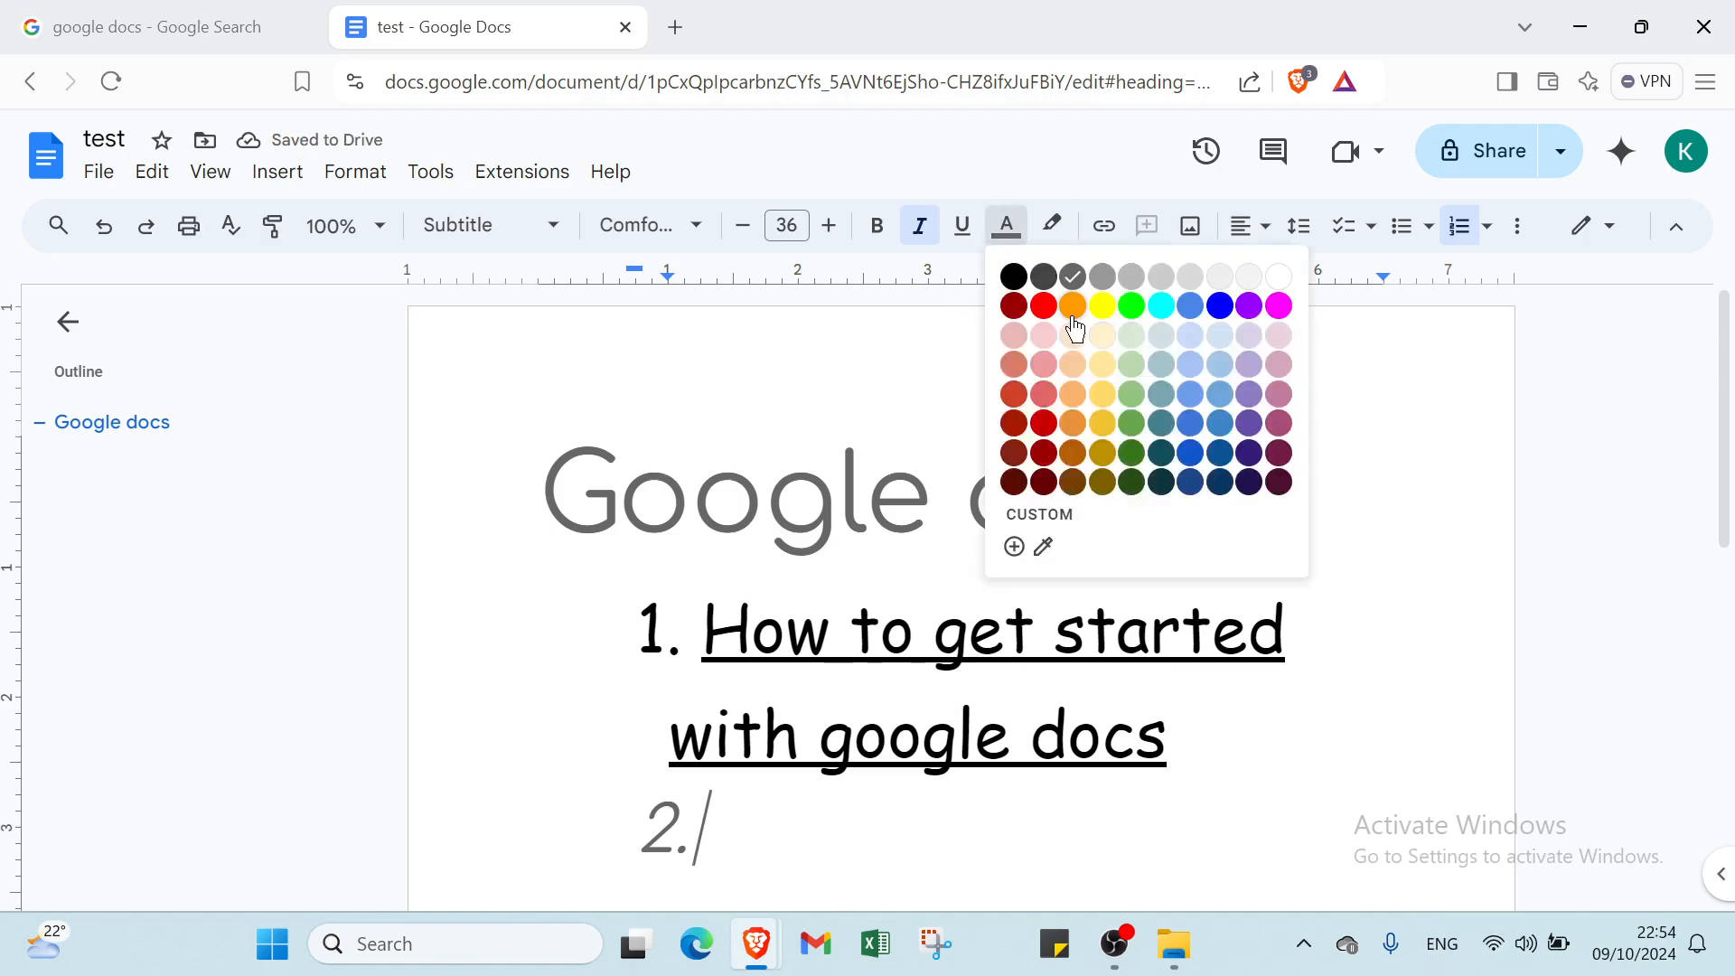
{"action": "left_click", "coordinate": [1012, 276]}
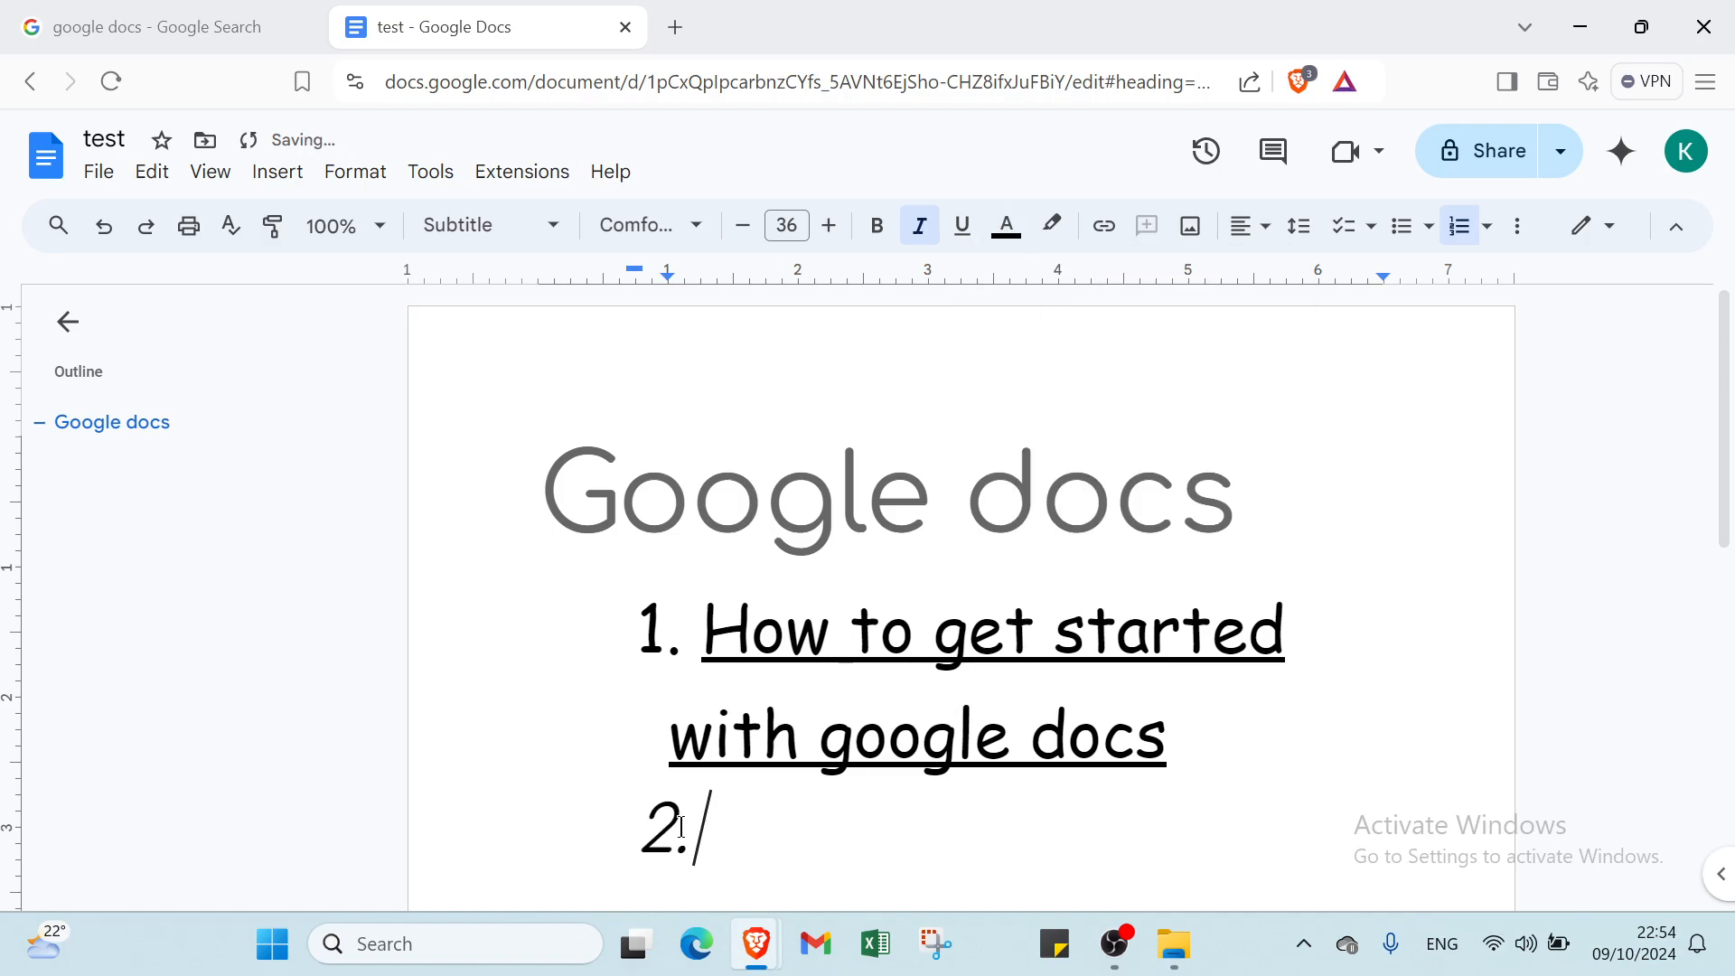
Enter "Get started with google docs" as the text of the second list item.
{"action": "type", "text": "ge"}
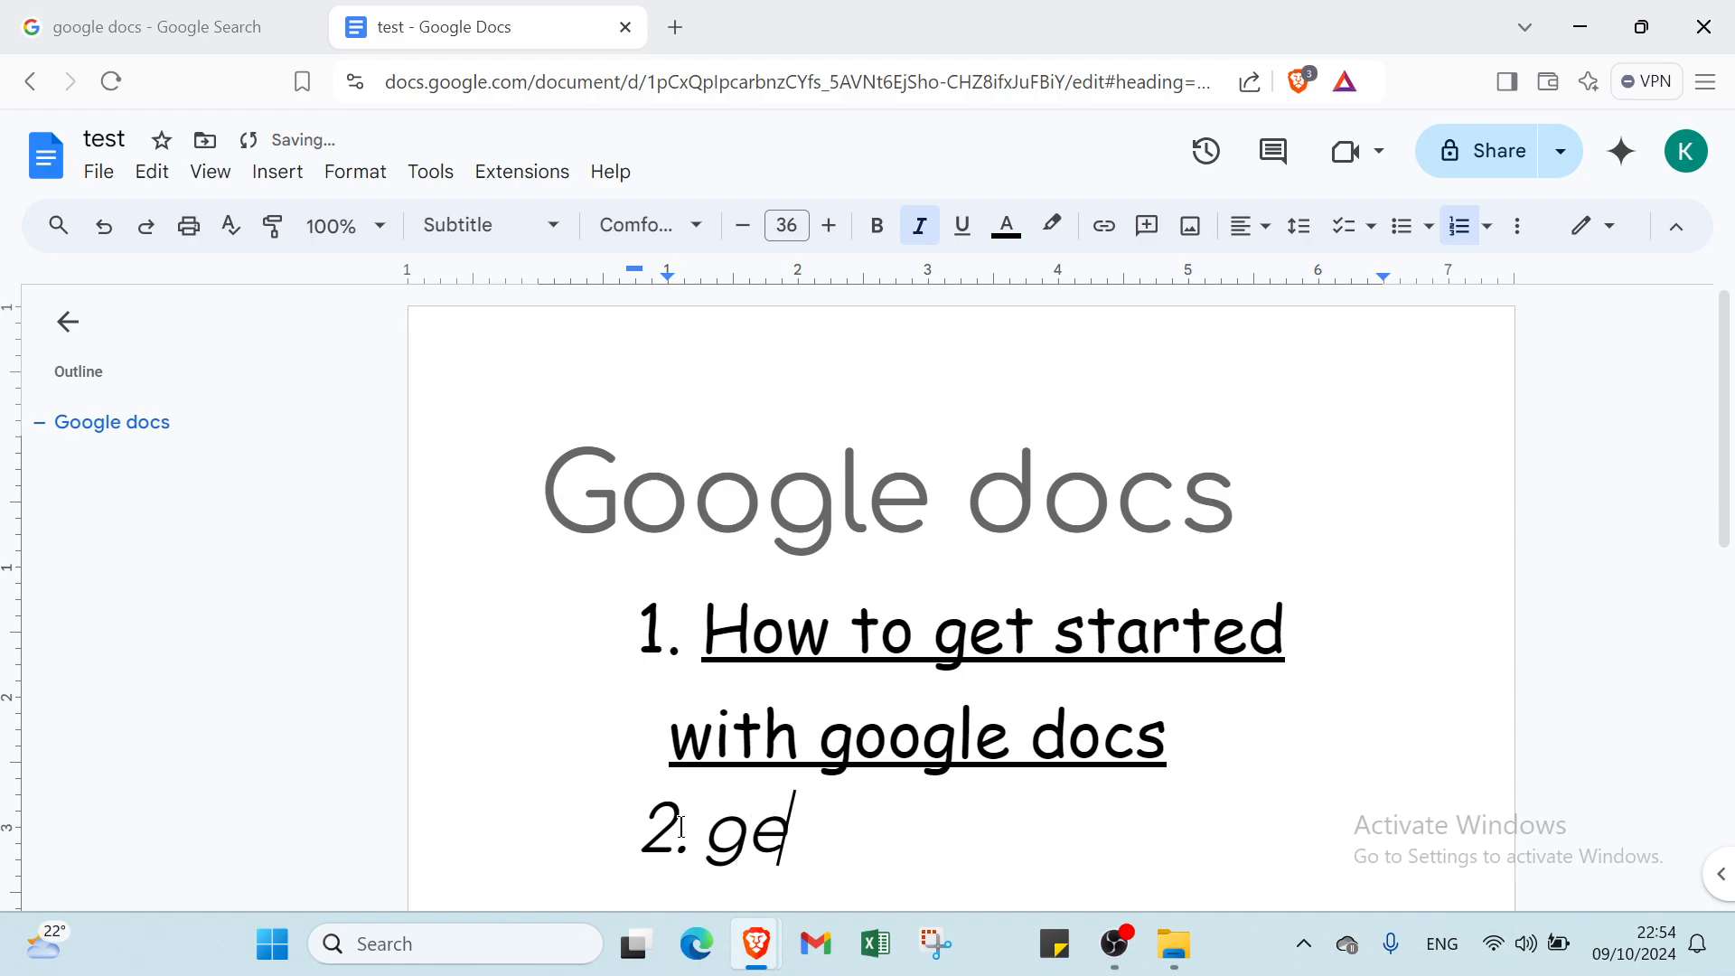
{"action": "type", "text": "t str"}
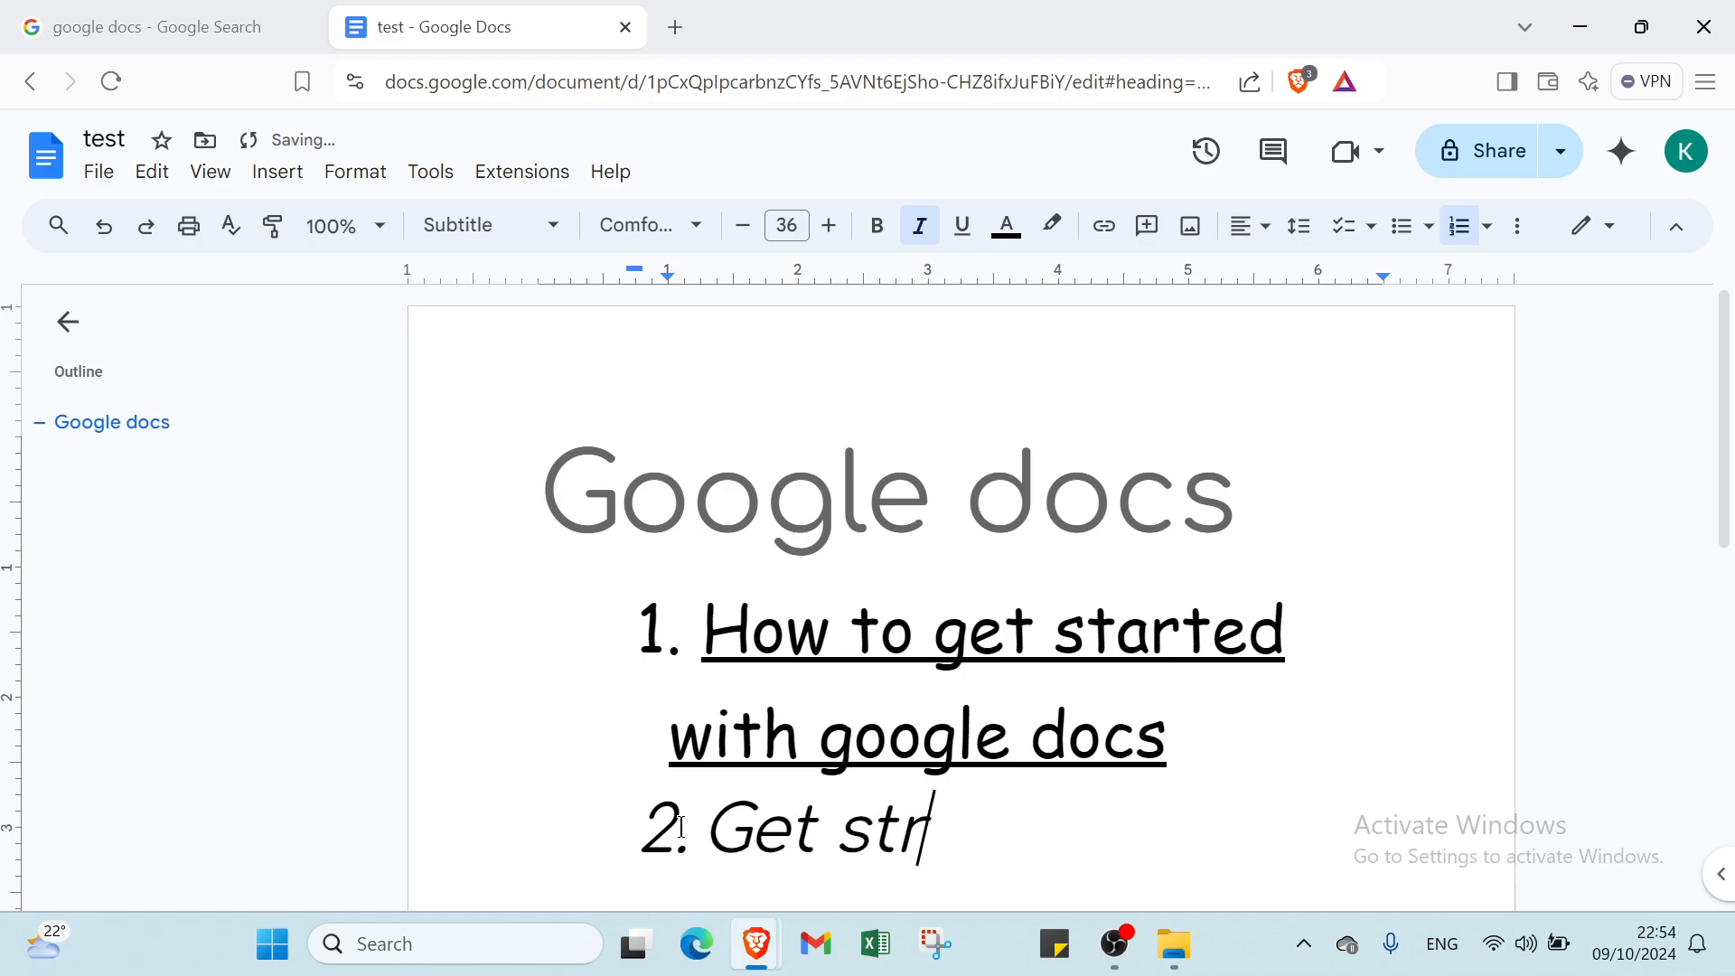
{"action": "key", "text": "BackSpace"}
{"action": "type", "text": "arte"}
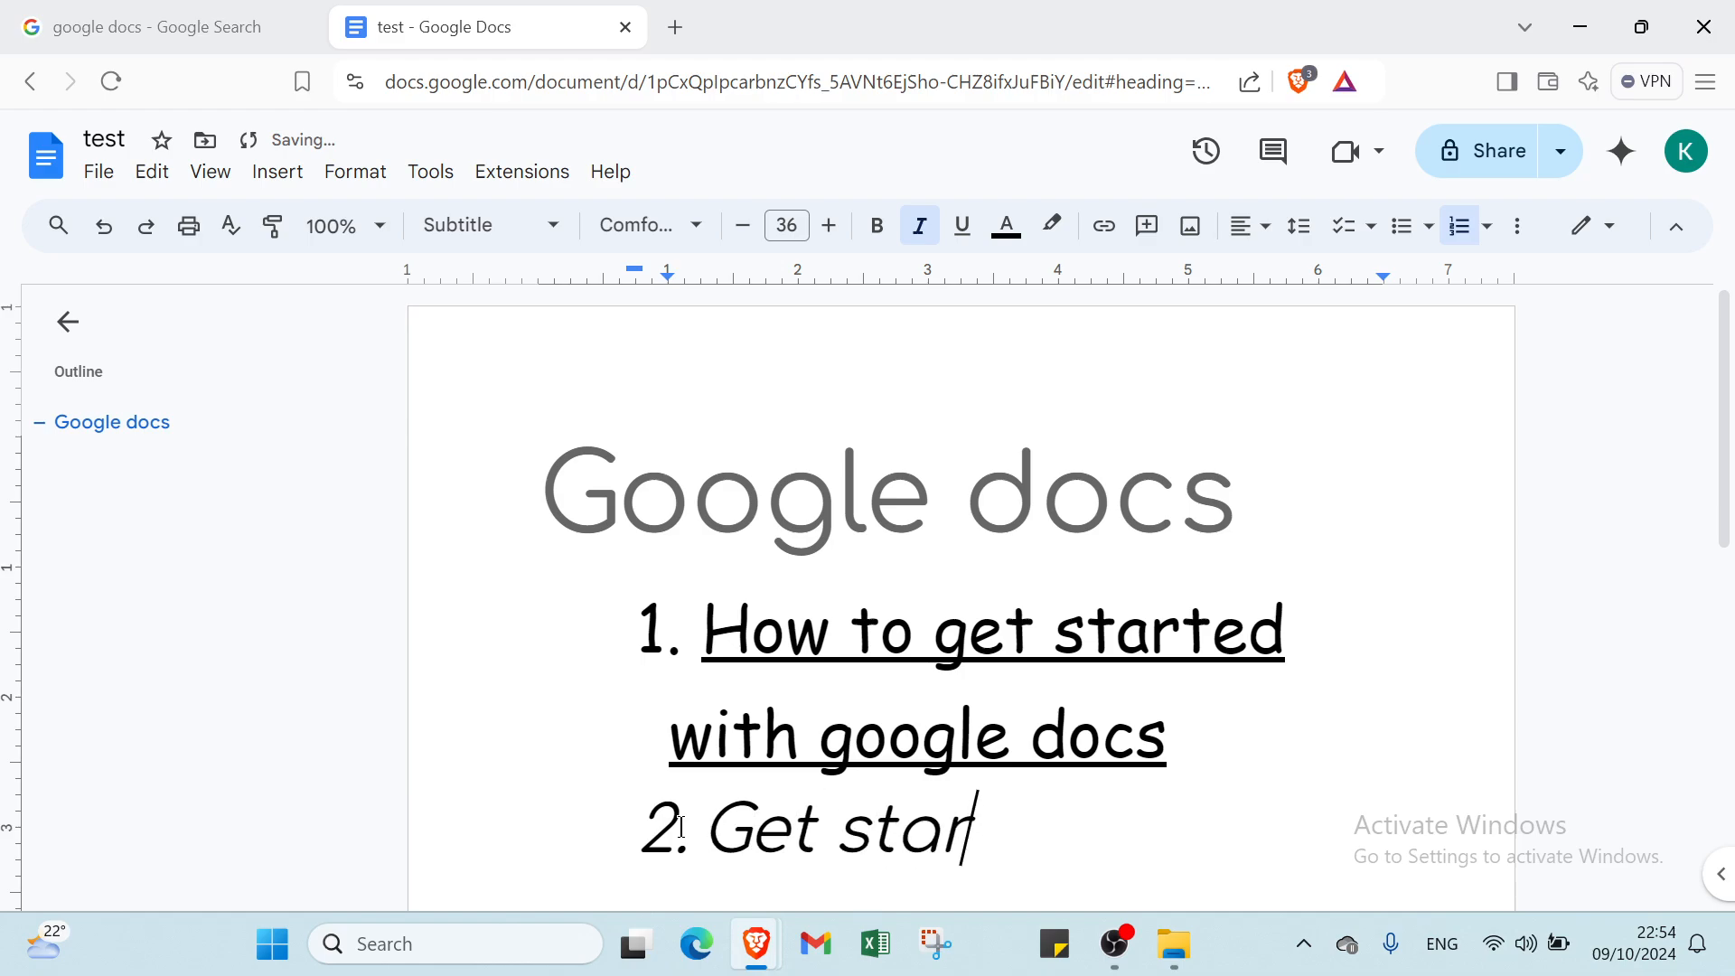
{"action": "type", "text": "d wu"}
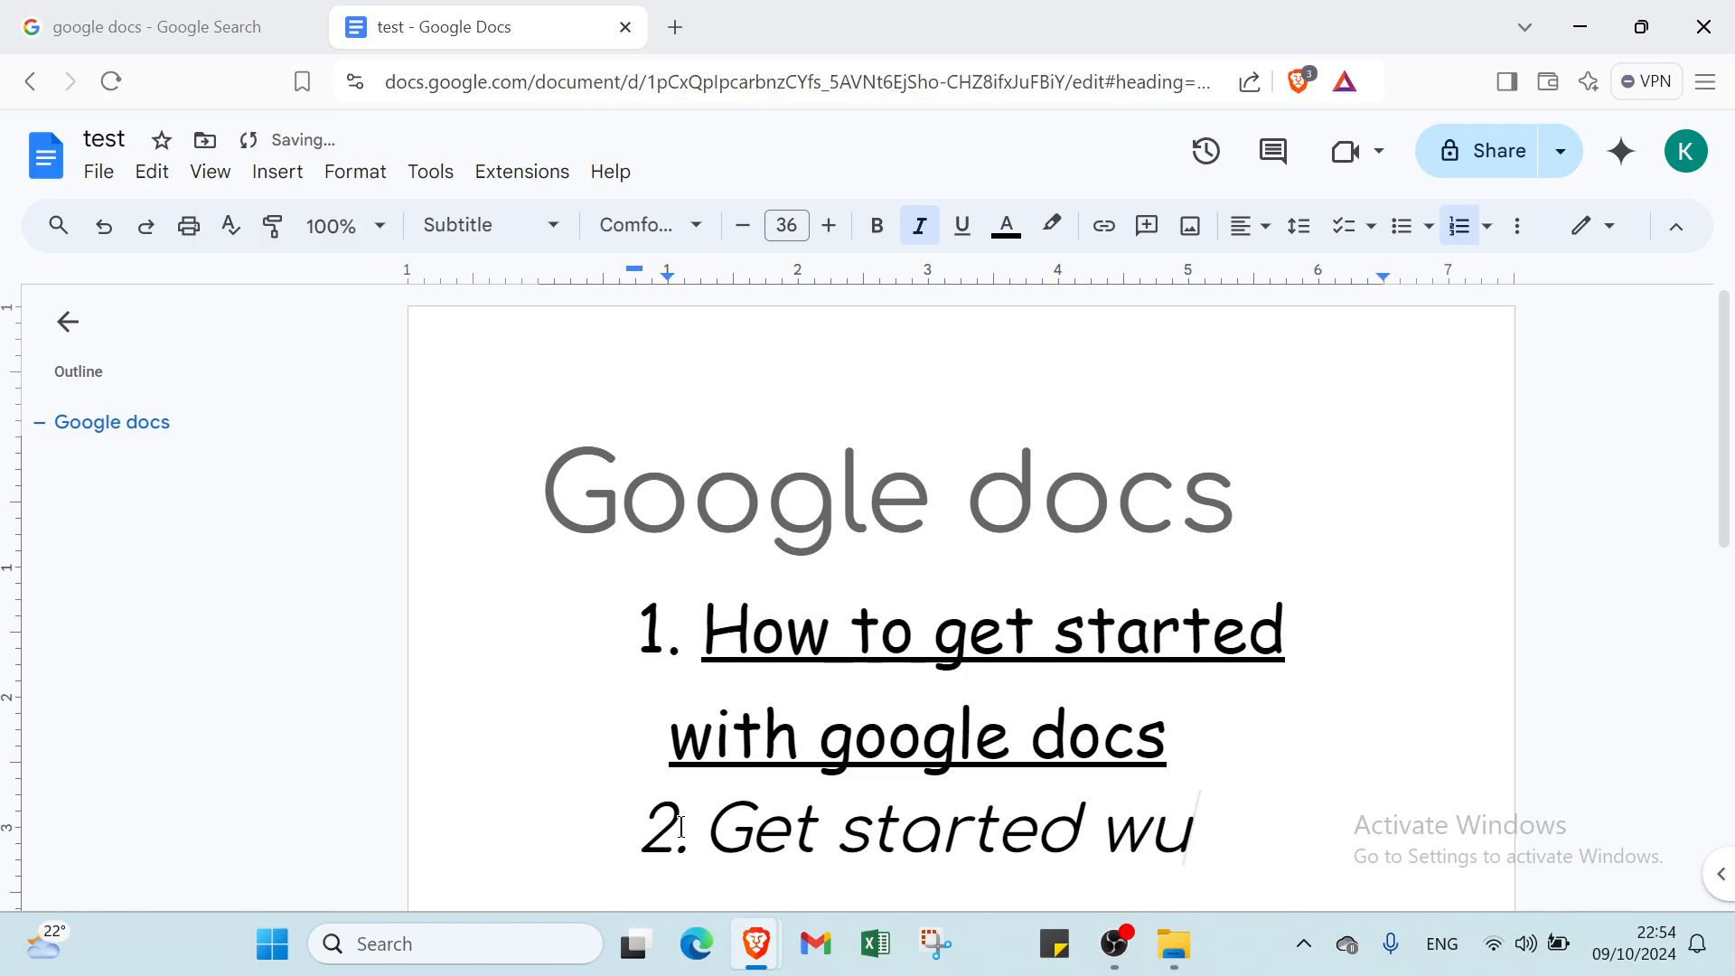
{"action": "key", "text": "BackSpace"}
{"action": "type", "text": "ith"}
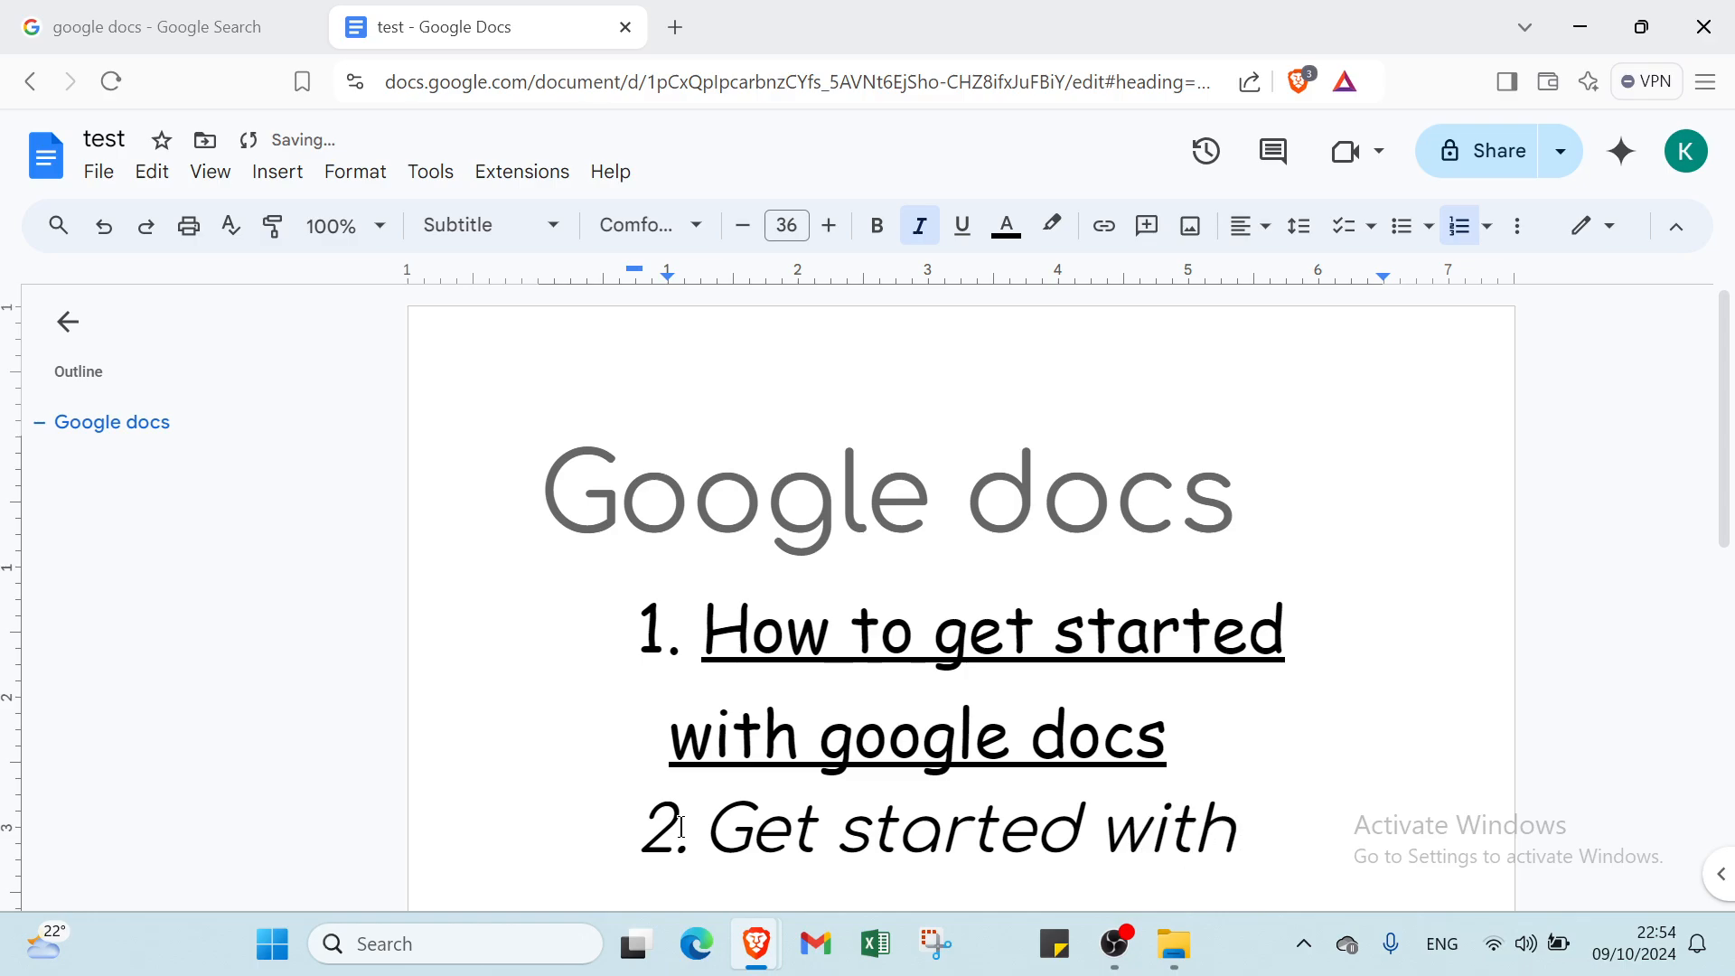
{"action": "type", "text": " goog"}
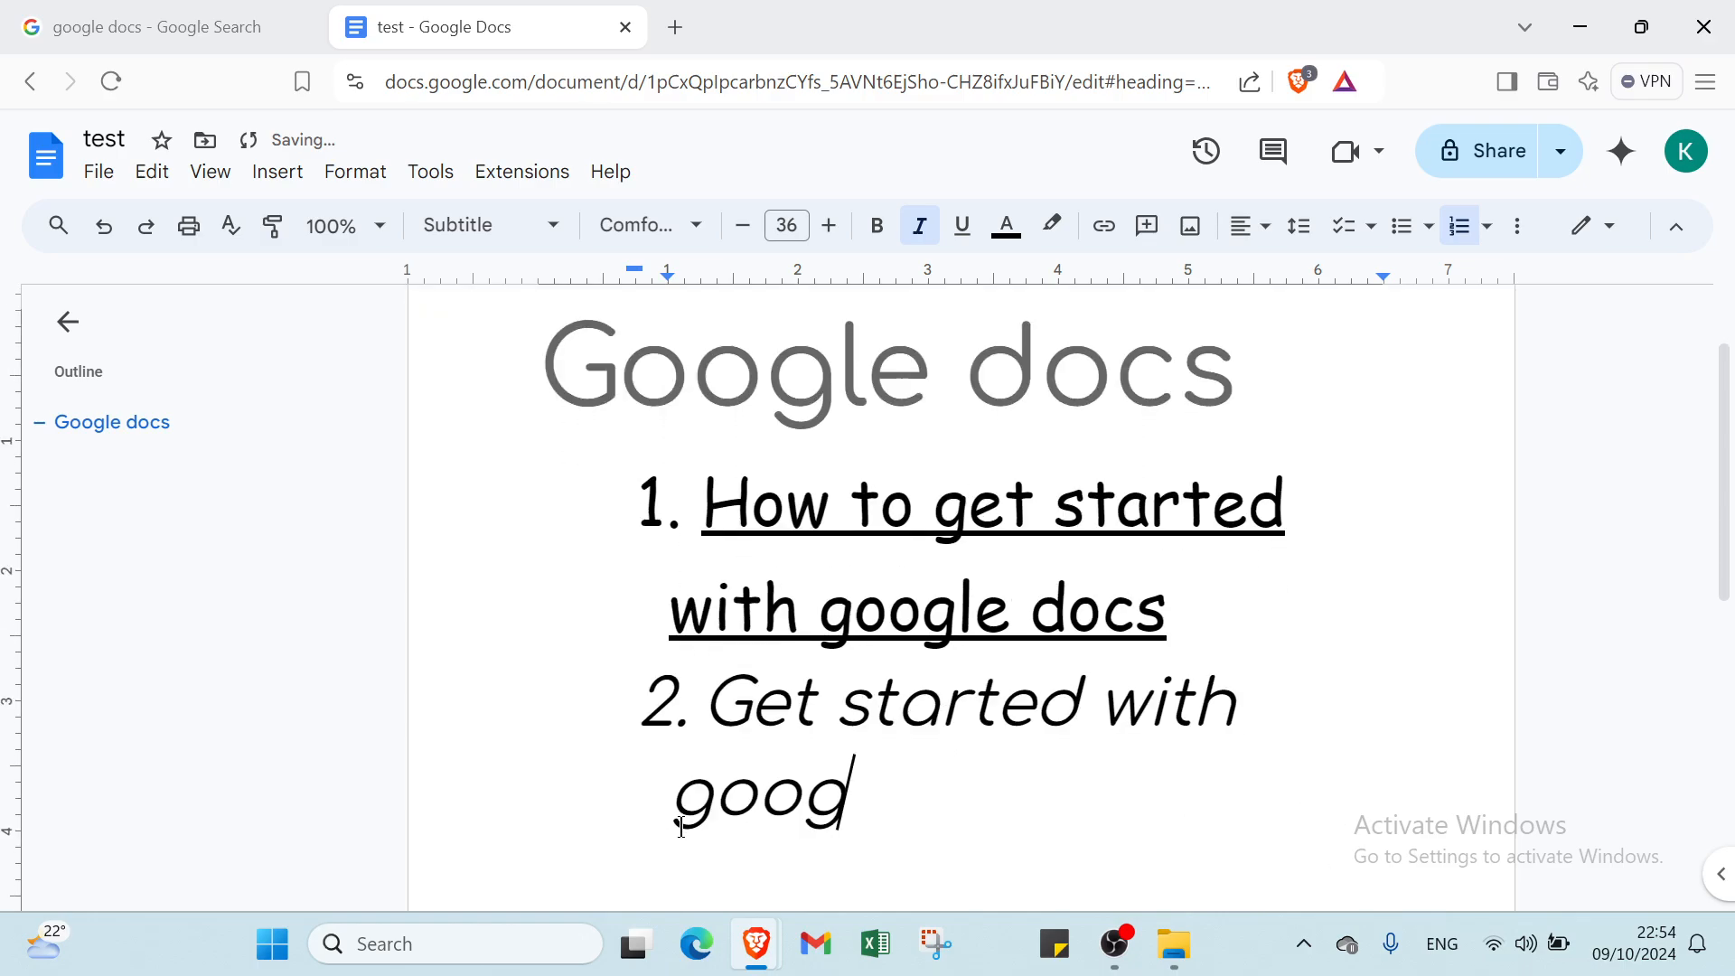
{"action": "type", "text": "le docs"}
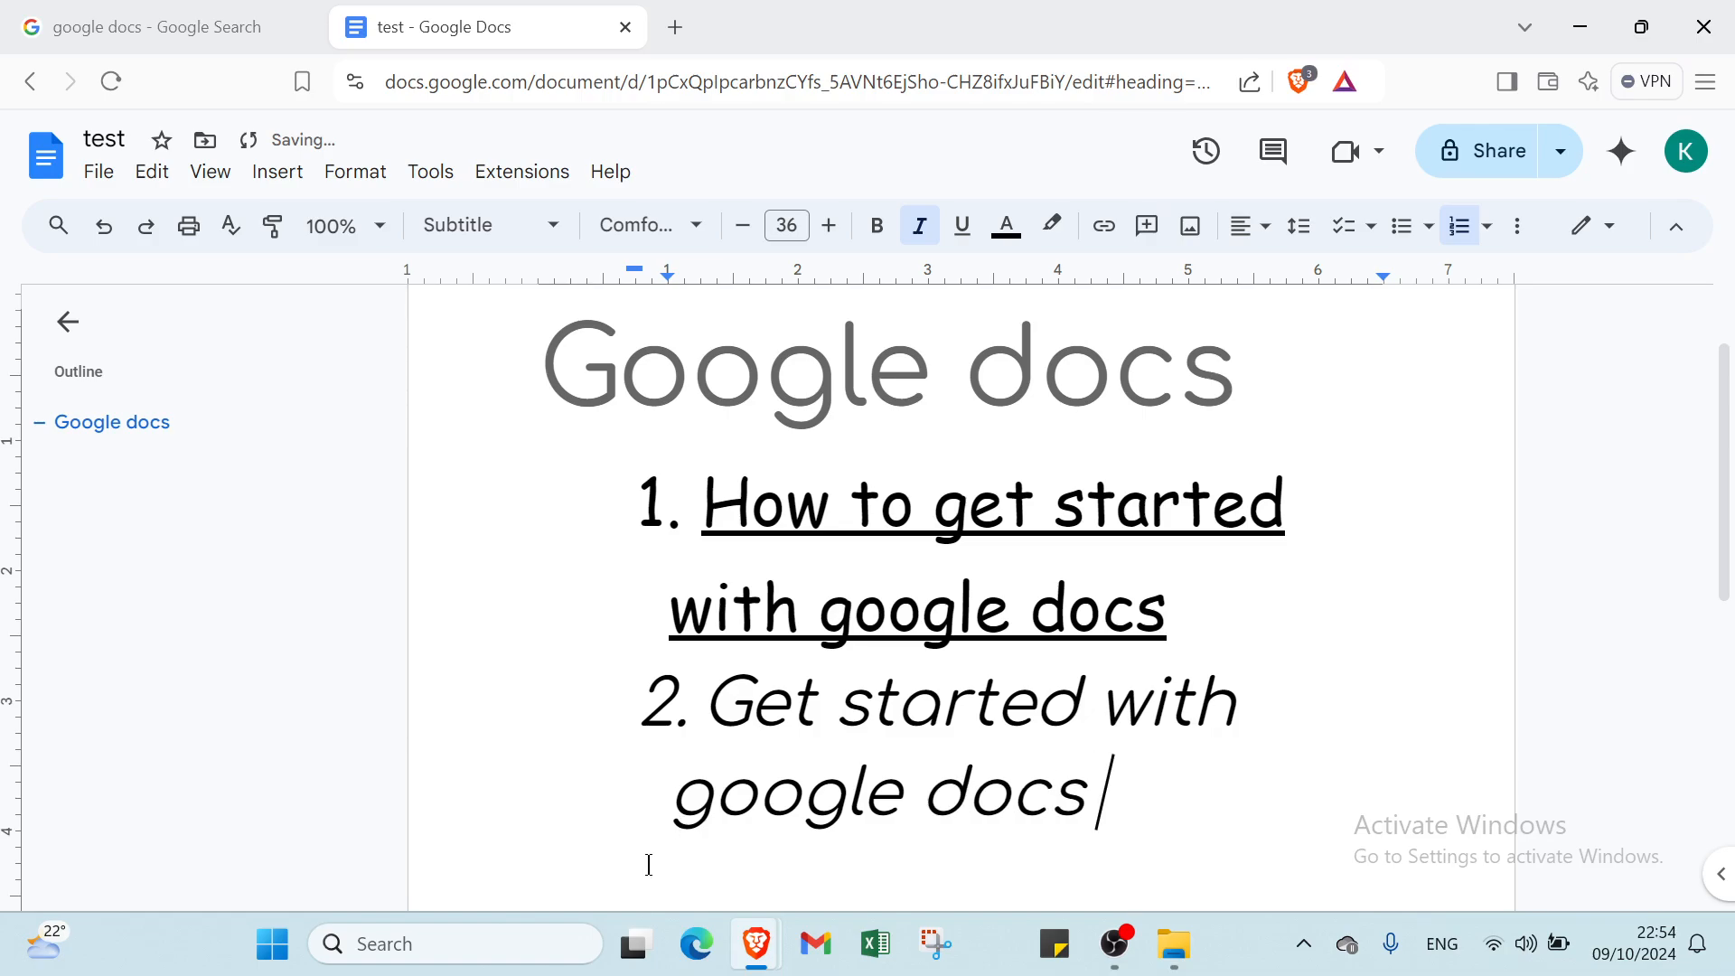
Undo the last three text edits in the second list item and redo all of them.
{"action": "scroll", "coordinate": [720, 734], "scroll_direction": "up", "scroll_amount": 2}
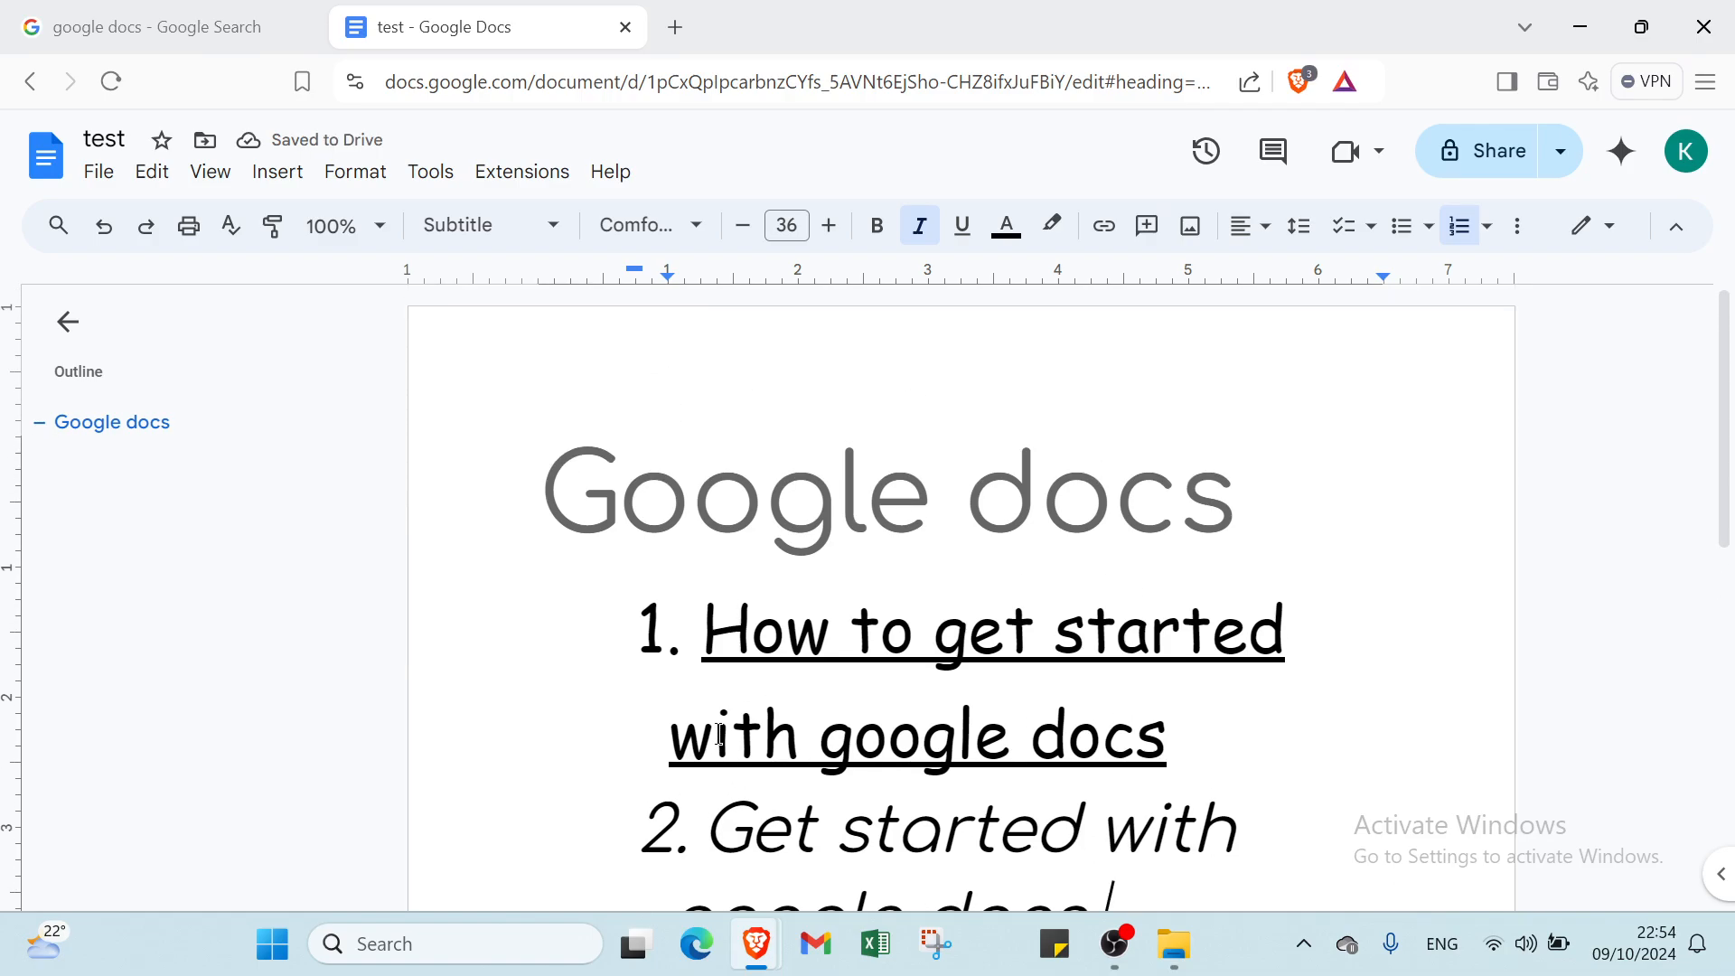
{"action": "scroll", "coordinate": [718, 659], "scroll_direction": "down", "scroll_amount": 2}
{"action": "scroll", "coordinate": [632, 506], "scroll_direction": "up", "scroll_amount": 2}
{"action": "left_click", "coordinate": [102, 226]}
{"action": "left_click", "coordinate": [102, 226]}
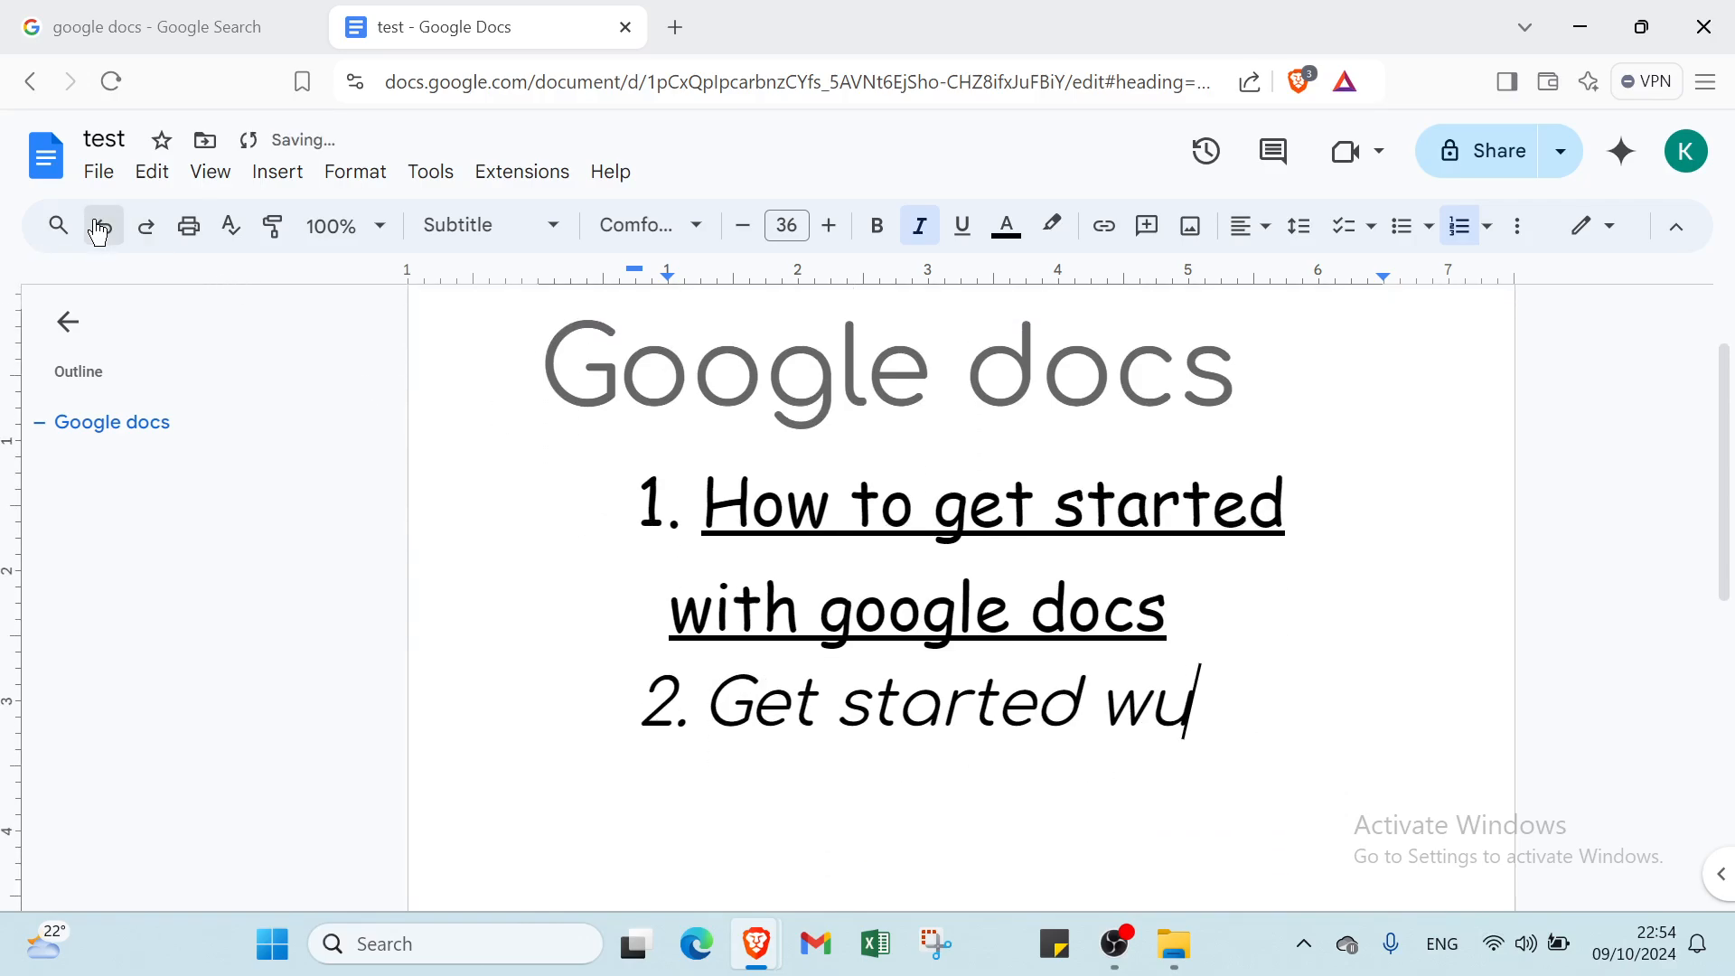
{"action": "left_click", "coordinate": [102, 226]}
{"action": "left_click", "coordinate": [143, 237]}
{"action": "left_click", "coordinate": [143, 237]}
{"action": "left_click", "coordinate": [143, 236]}
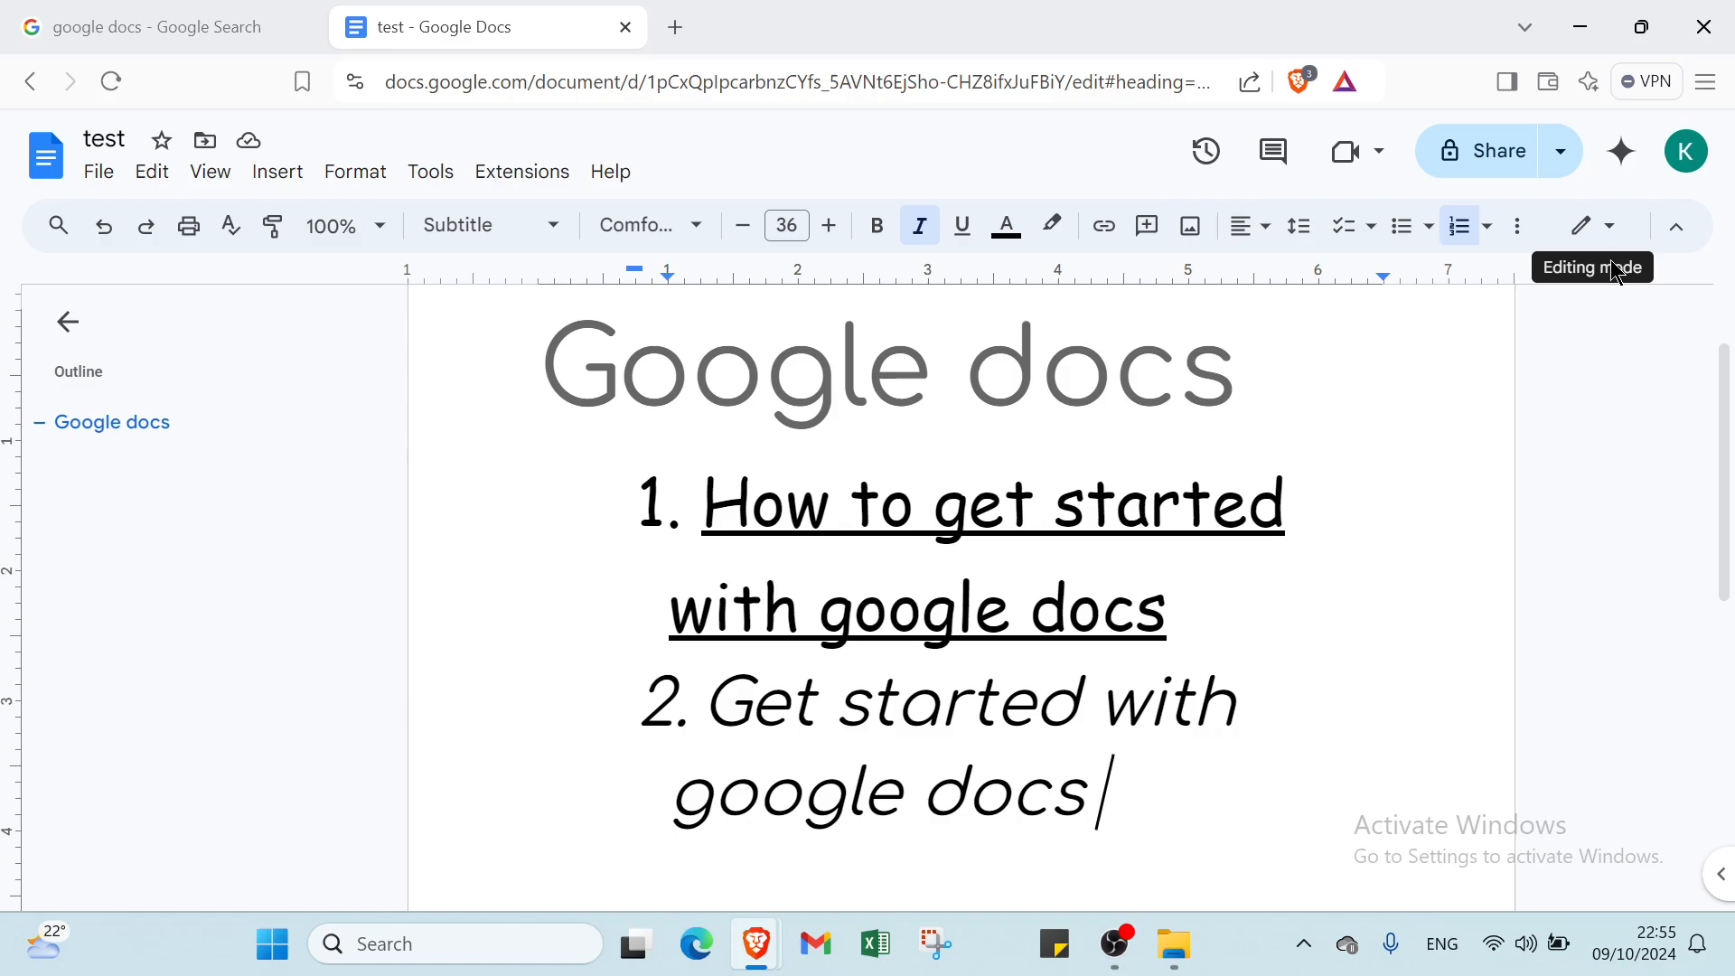
Open the document's sharing dialog and close it without changing anything.
{"action": "mouse_move", "coordinate": [1516, 329]}
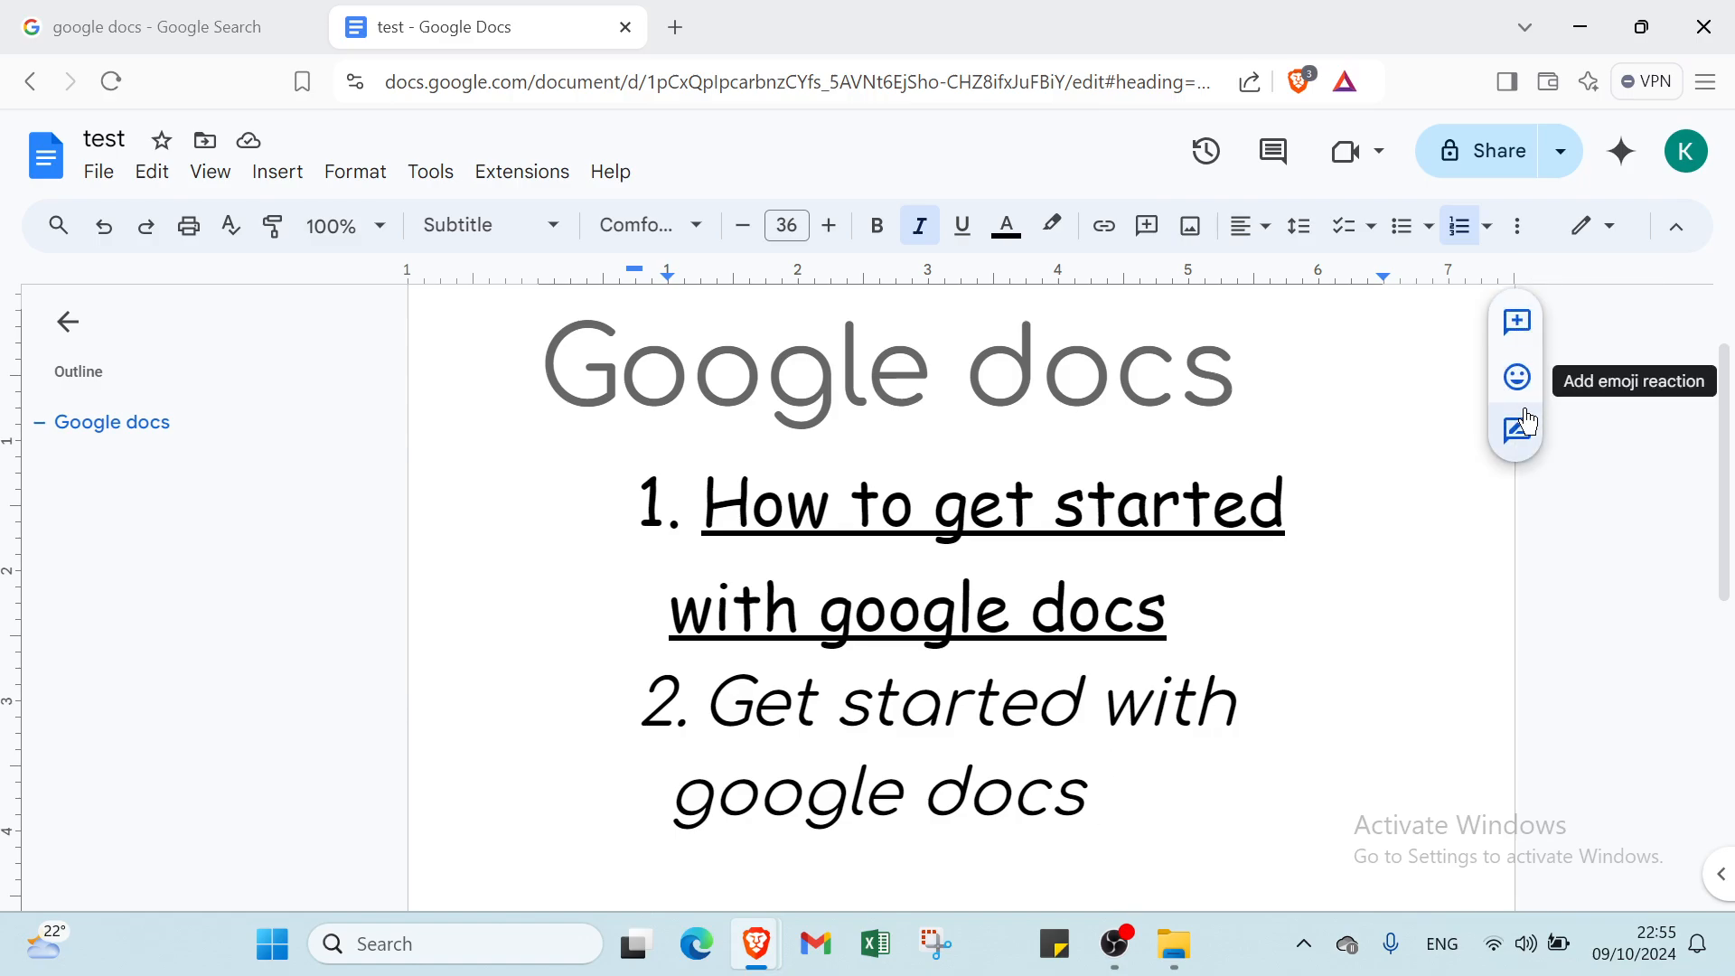
{"action": "left_click", "coordinate": [1504, 168]}
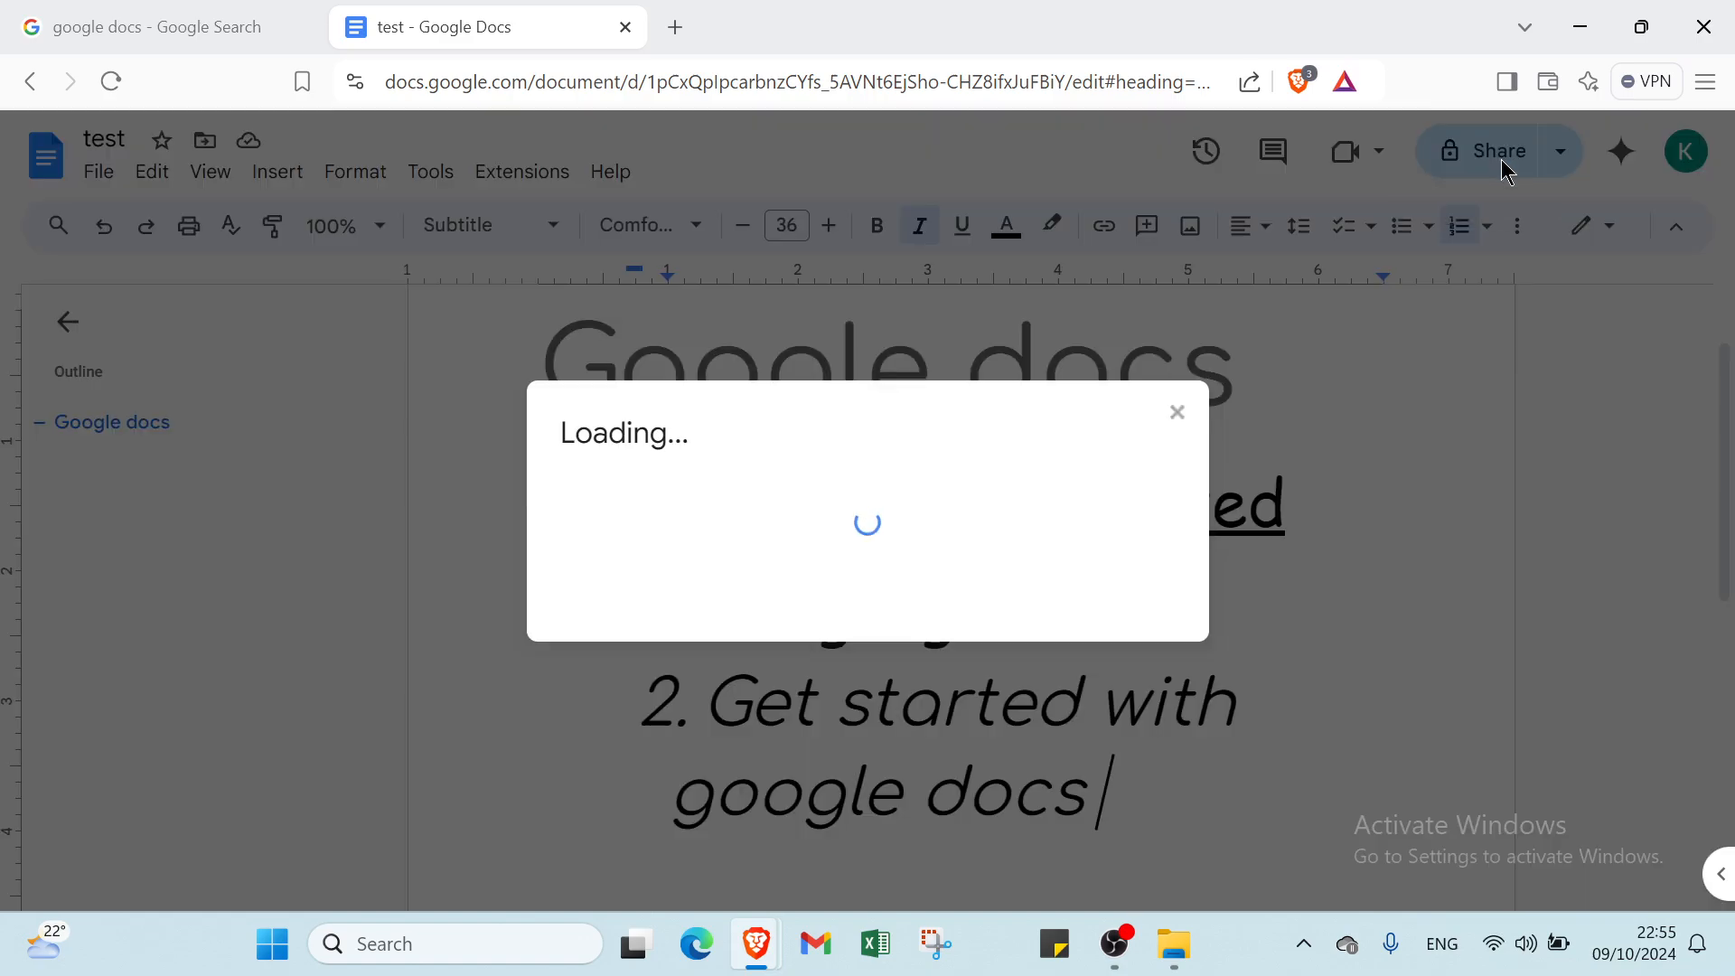
{"action": "left_click", "coordinate": [1177, 413]}
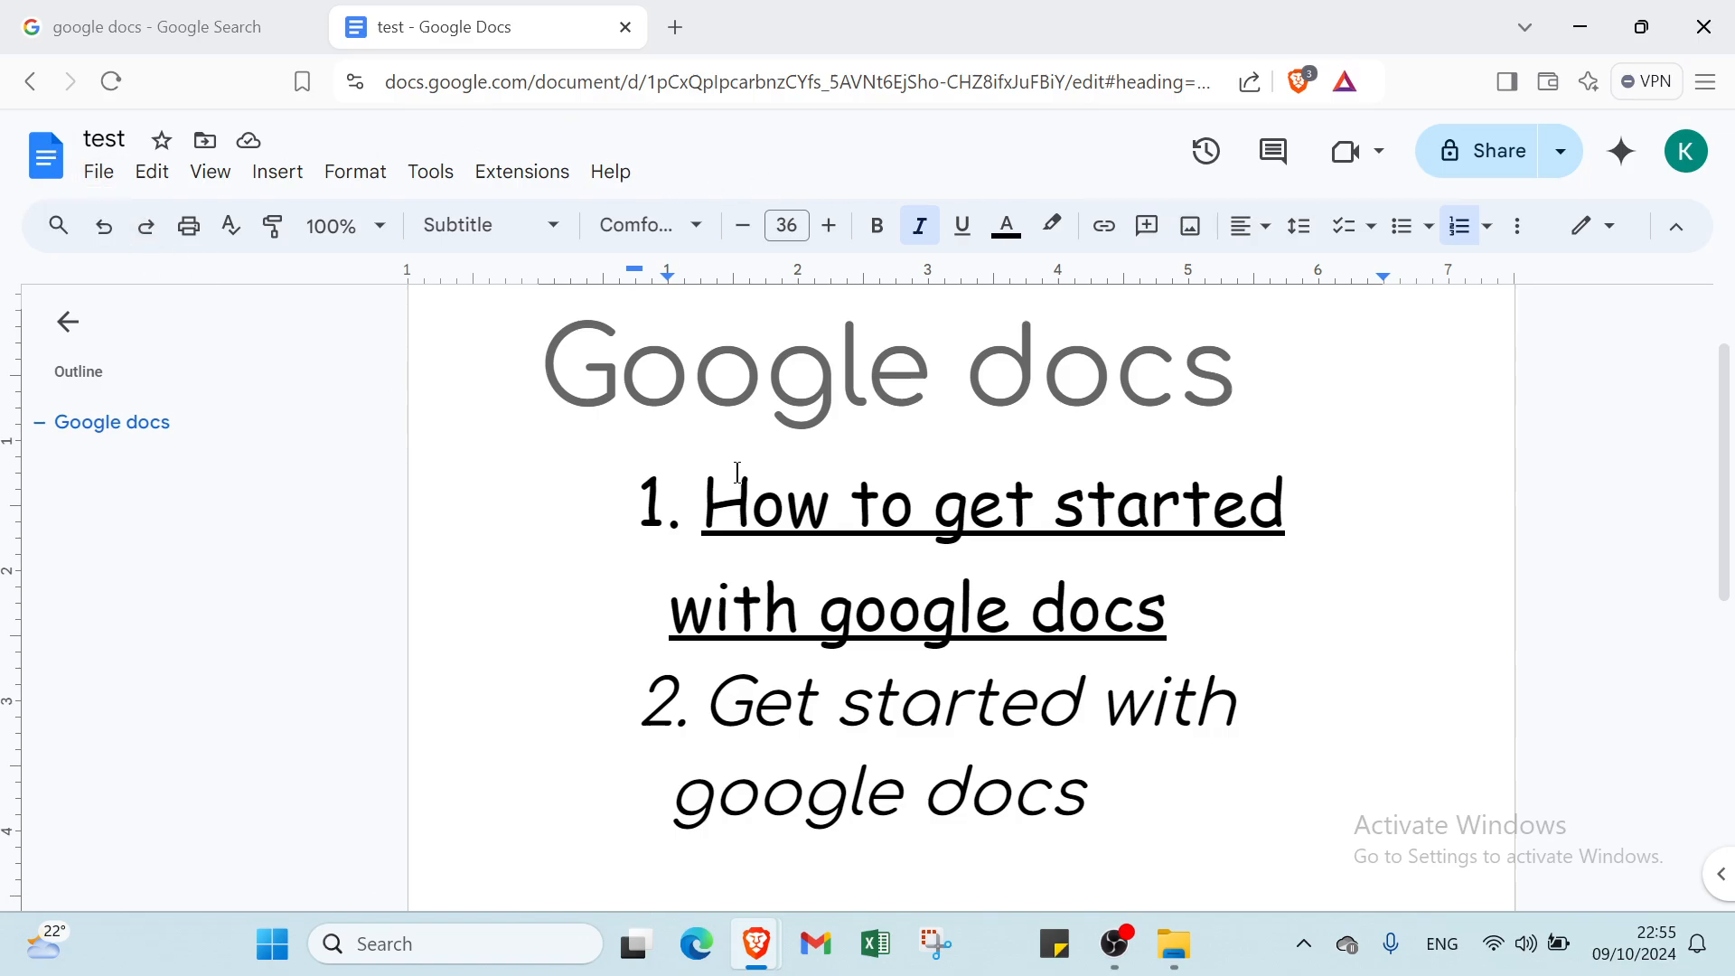
Undo every edit to the numbered list and the title until the document is empty.
{"action": "left_click", "coordinate": [105, 226]}
{"action": "left_click", "coordinate": [105, 225]}
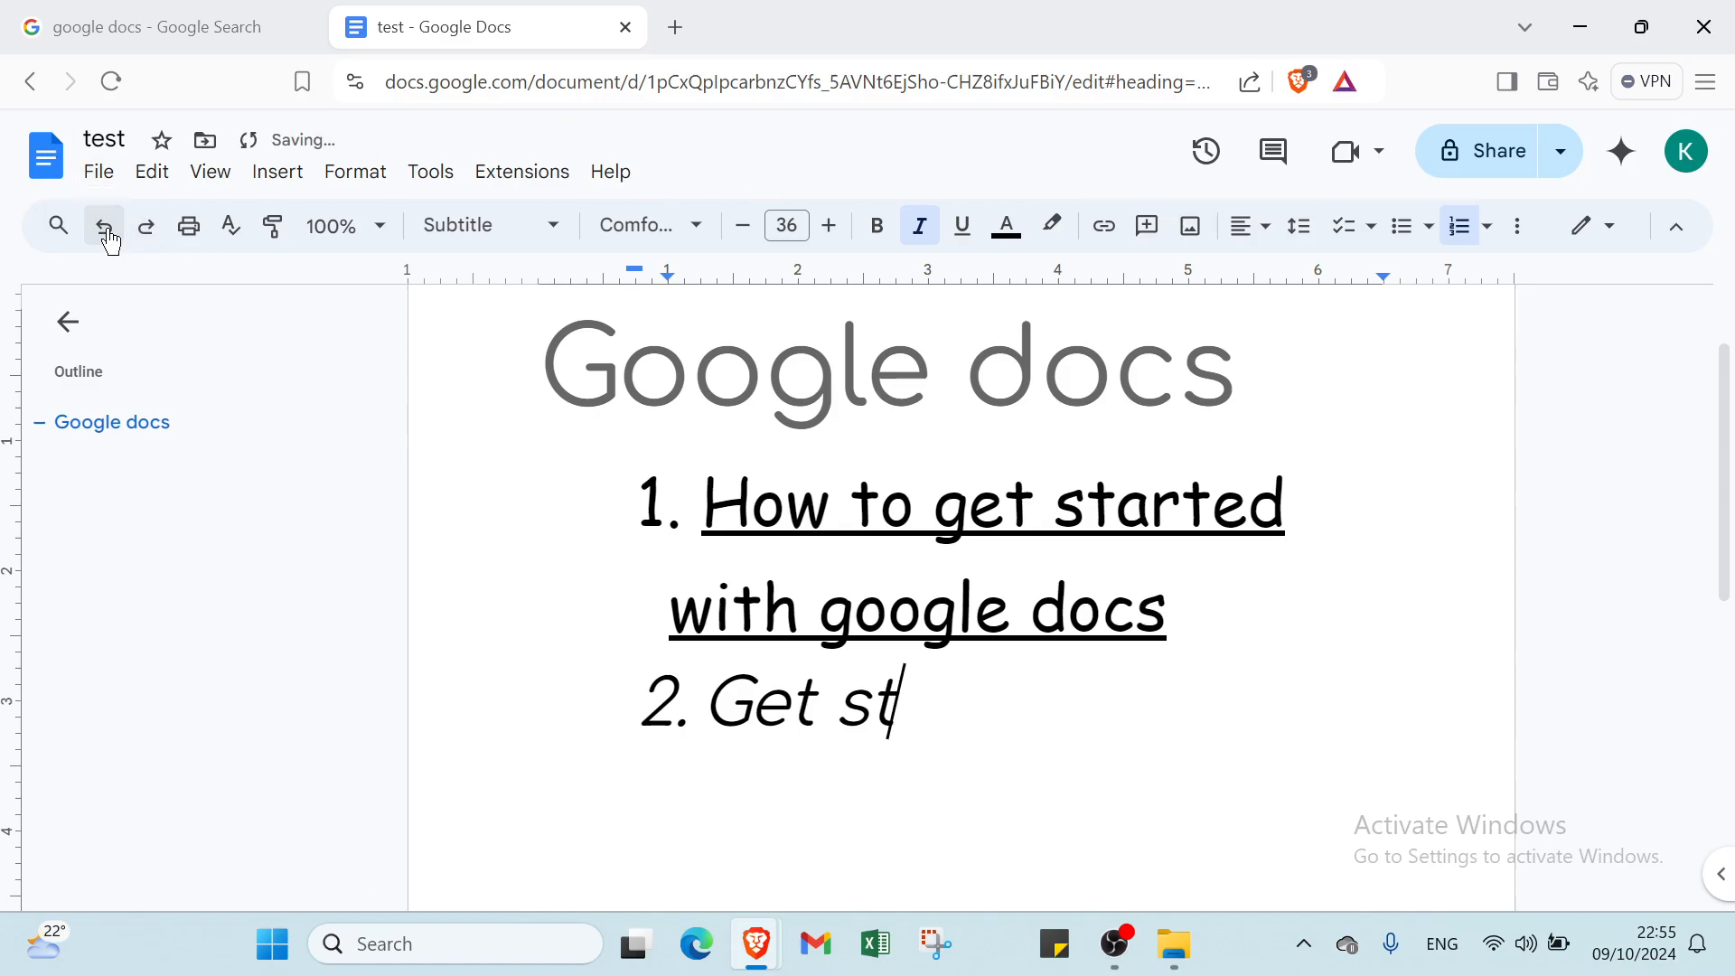
{"action": "left_click", "coordinate": [104, 225]}
{"action": "left_click", "coordinate": [104, 226]}
{"action": "left_click", "coordinate": [106, 233]}
{"action": "left_click", "coordinate": [106, 233]}
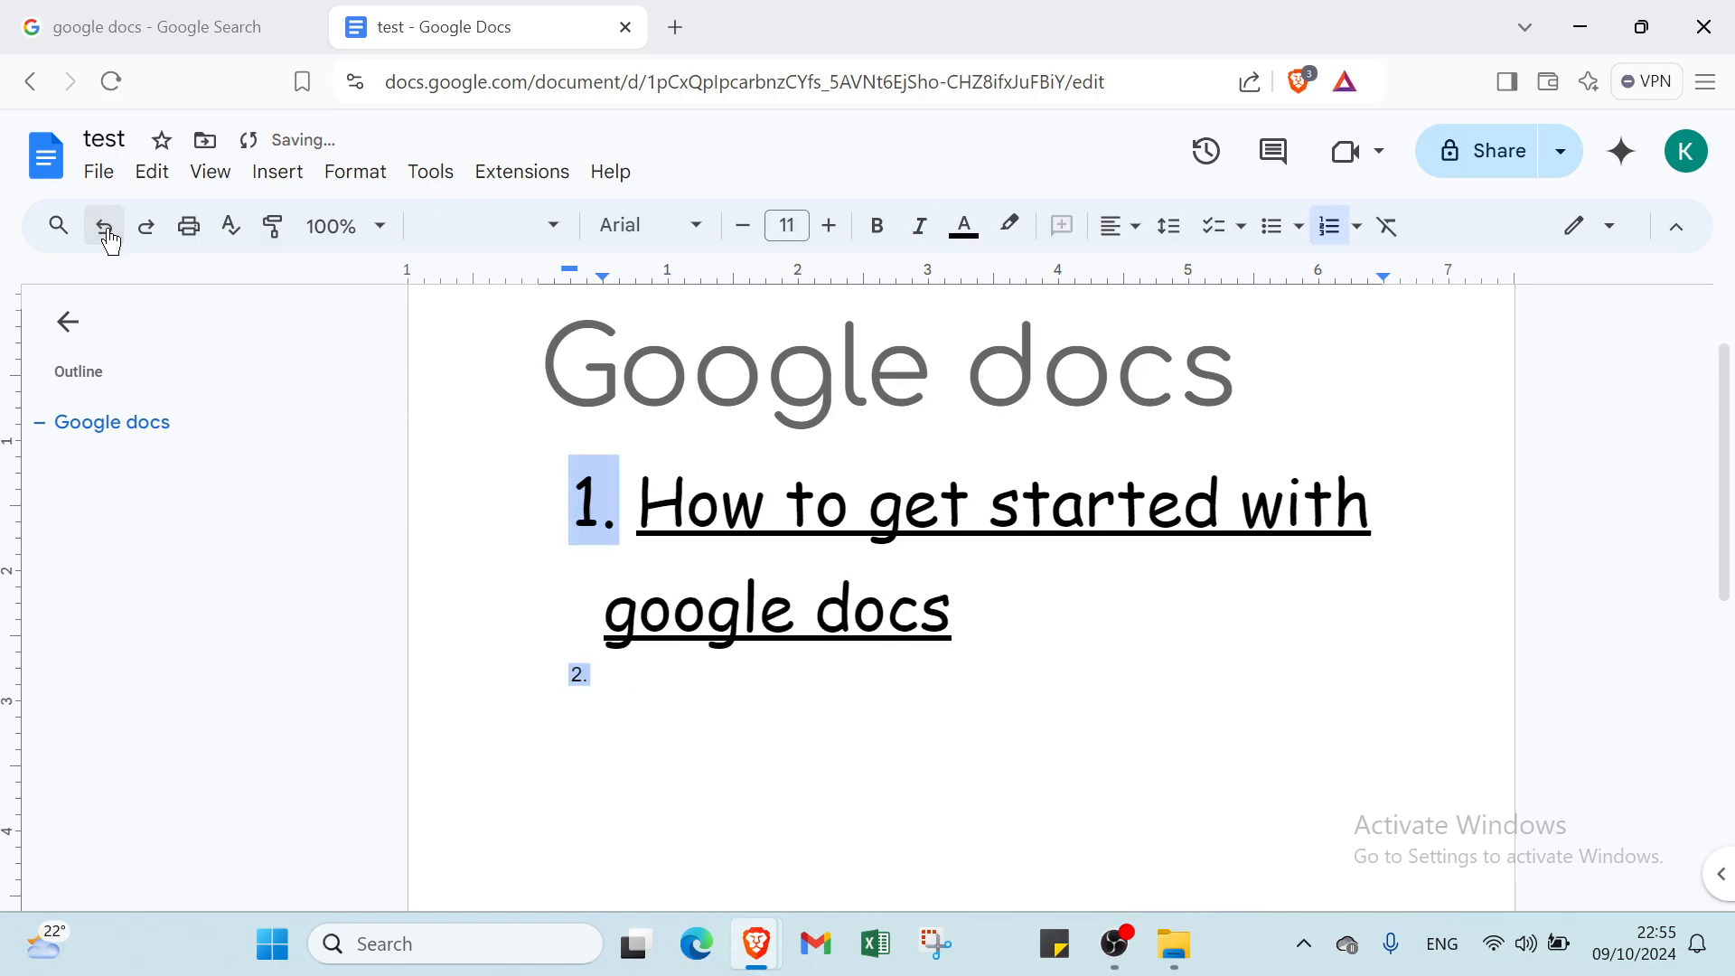
{"action": "left_click", "coordinate": [105, 233]}
{"action": "left_click", "coordinate": [106, 233]}
{"action": "left_click", "coordinate": [105, 228]}
{"action": "left_click", "coordinate": [105, 228]}
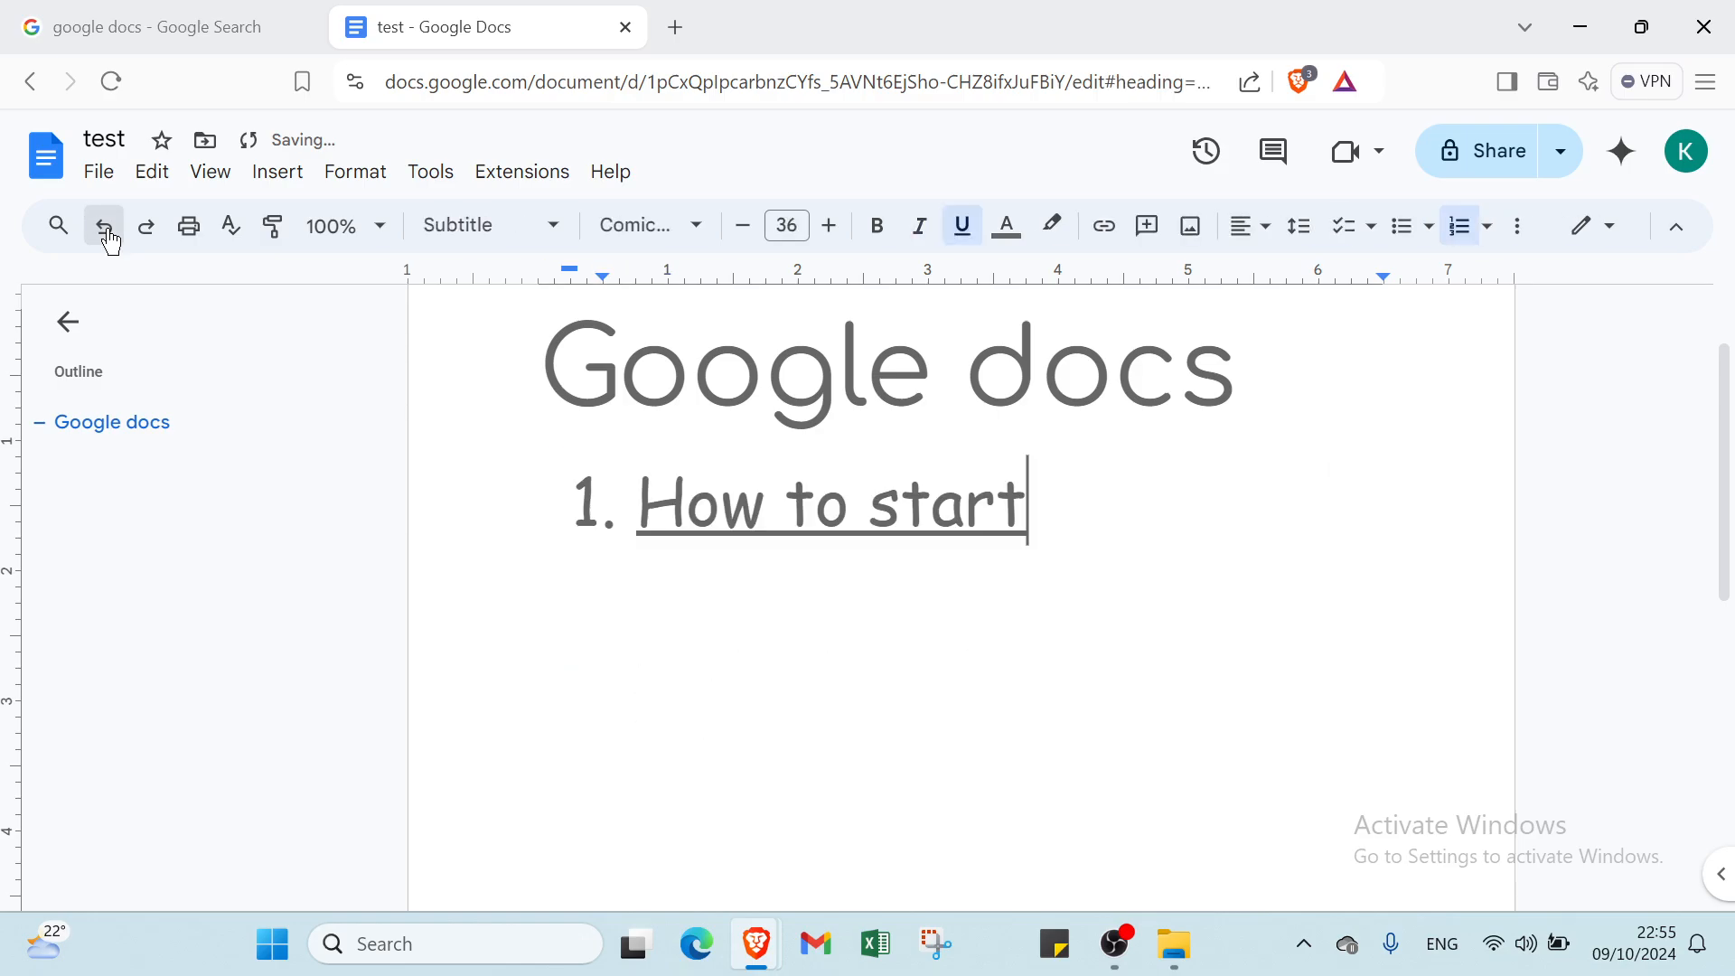
{"action": "left_click", "coordinate": [106, 228]}
{"action": "left_click", "coordinate": [106, 227]}
{"action": "left_click", "coordinate": [105, 226]}
{"action": "left_click", "coordinate": [105, 226]}
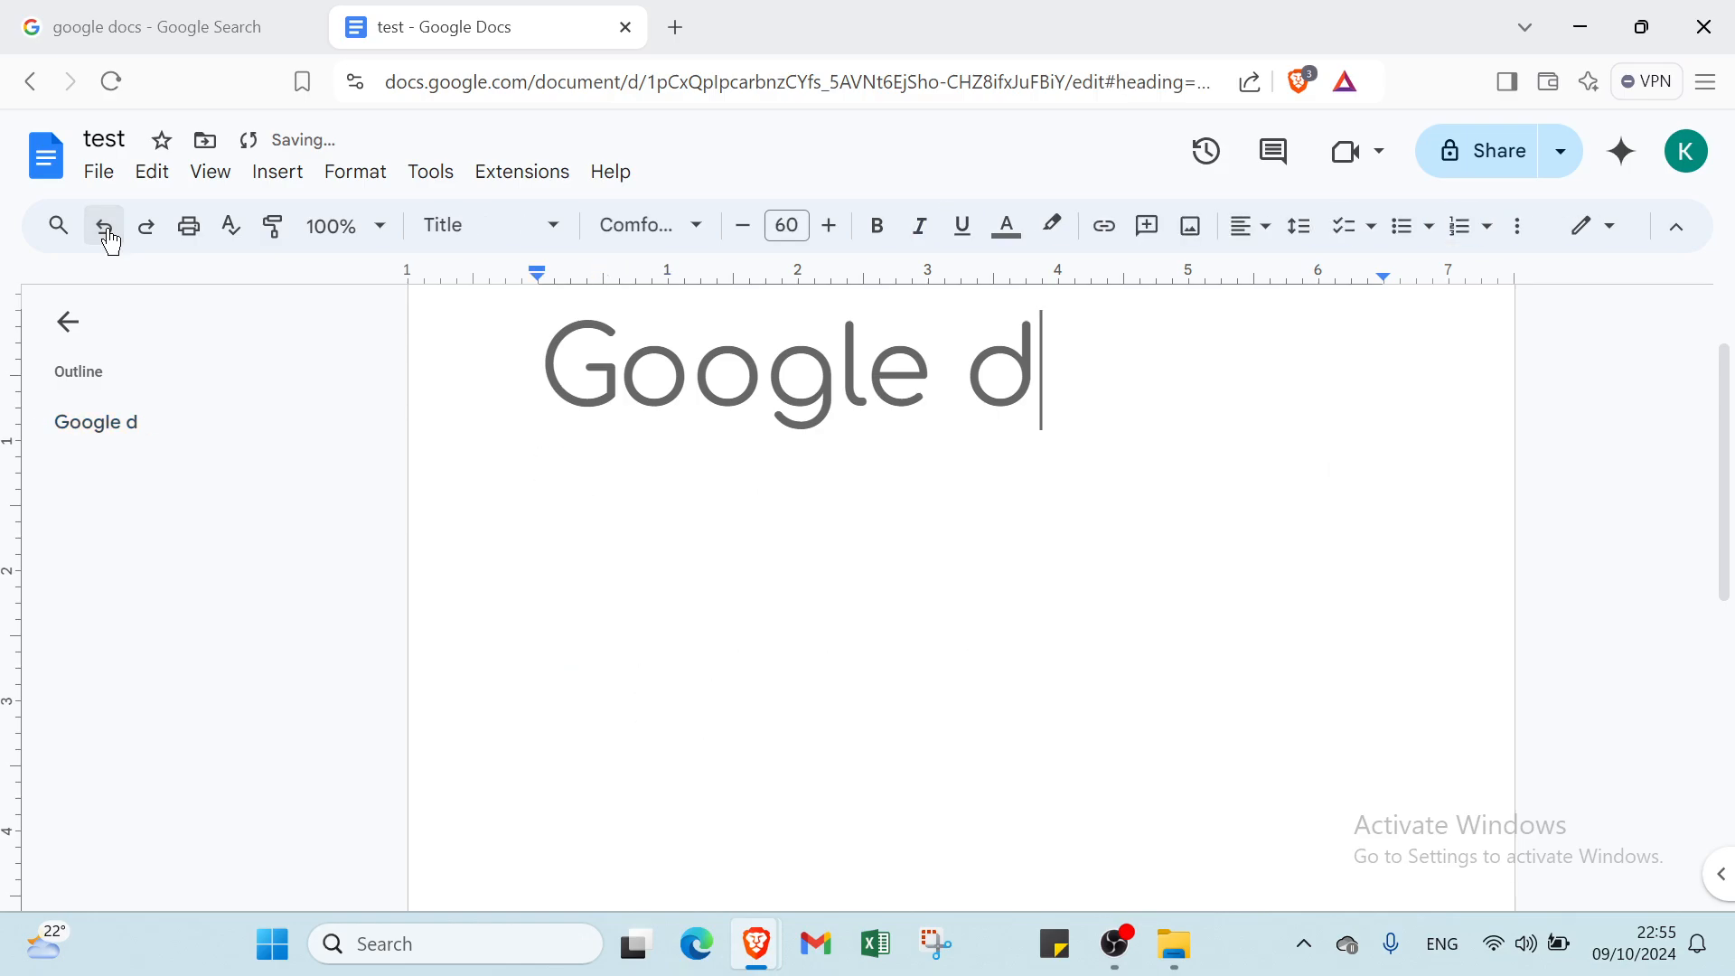
{"action": "left_click", "coordinate": [105, 226]}
{"action": "left_click", "coordinate": [105, 226]}
{"action": "left_click", "coordinate": [105, 228]}
{"action": "left_click", "coordinate": [105, 228]}
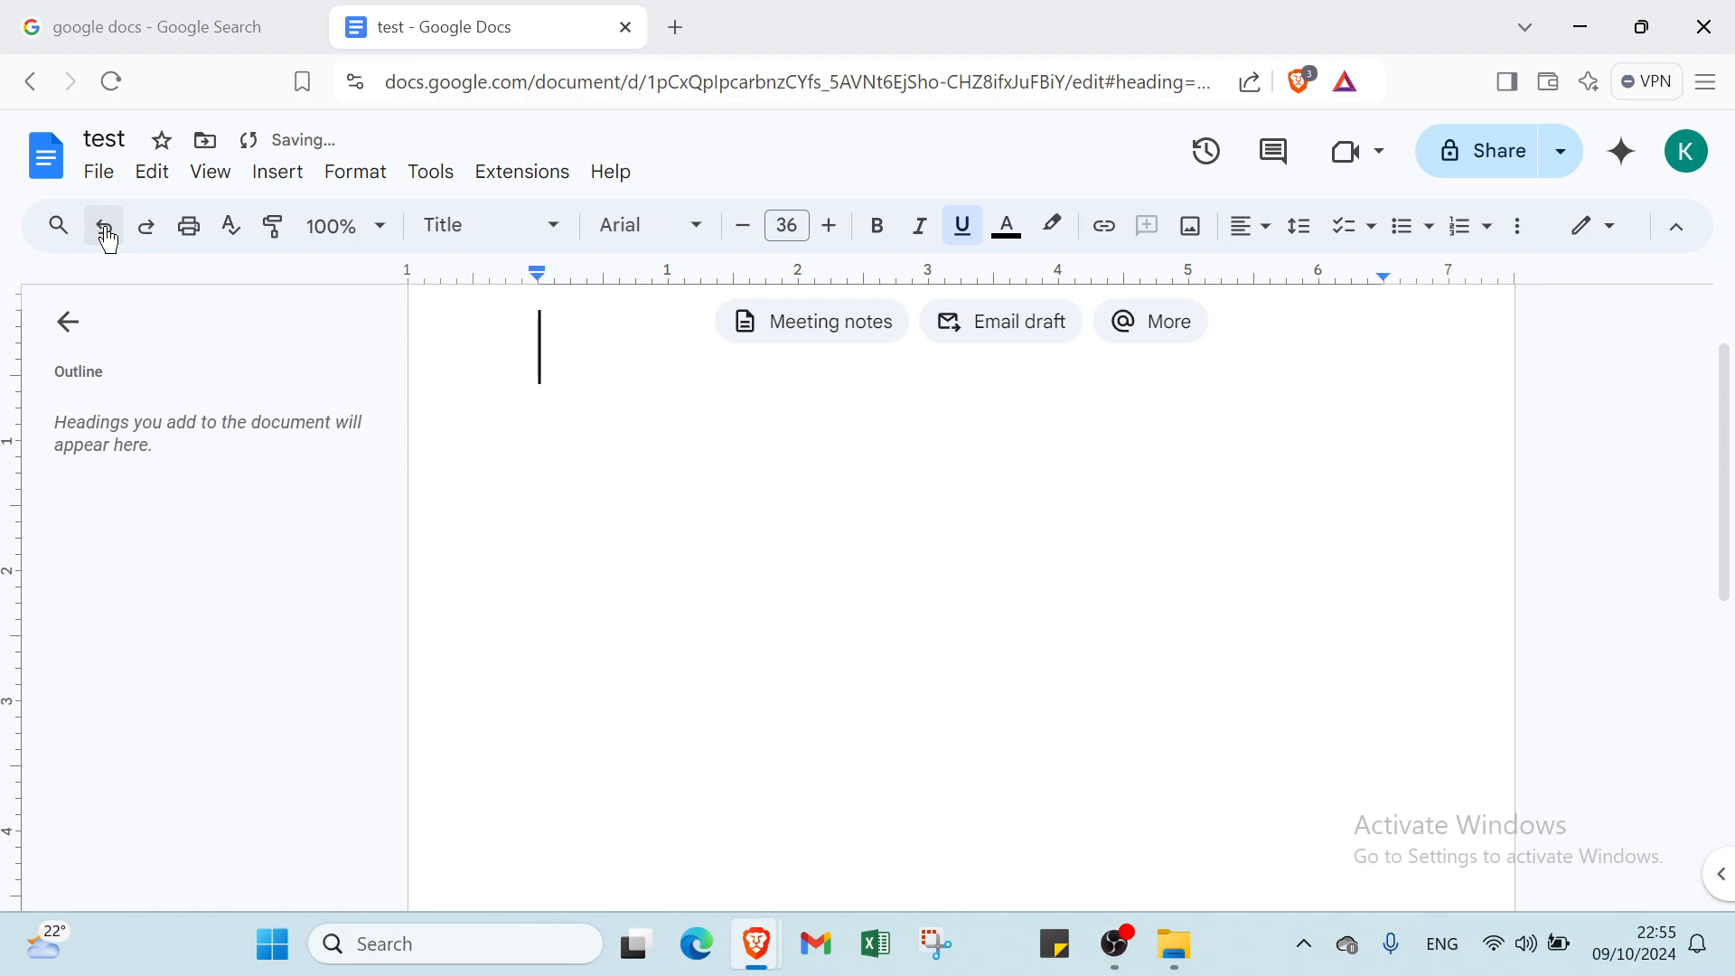
Go back from the document page, confirm leaving the site, and switch to the "google docs" Google search results.
{"action": "left_click", "coordinate": [34, 86]}
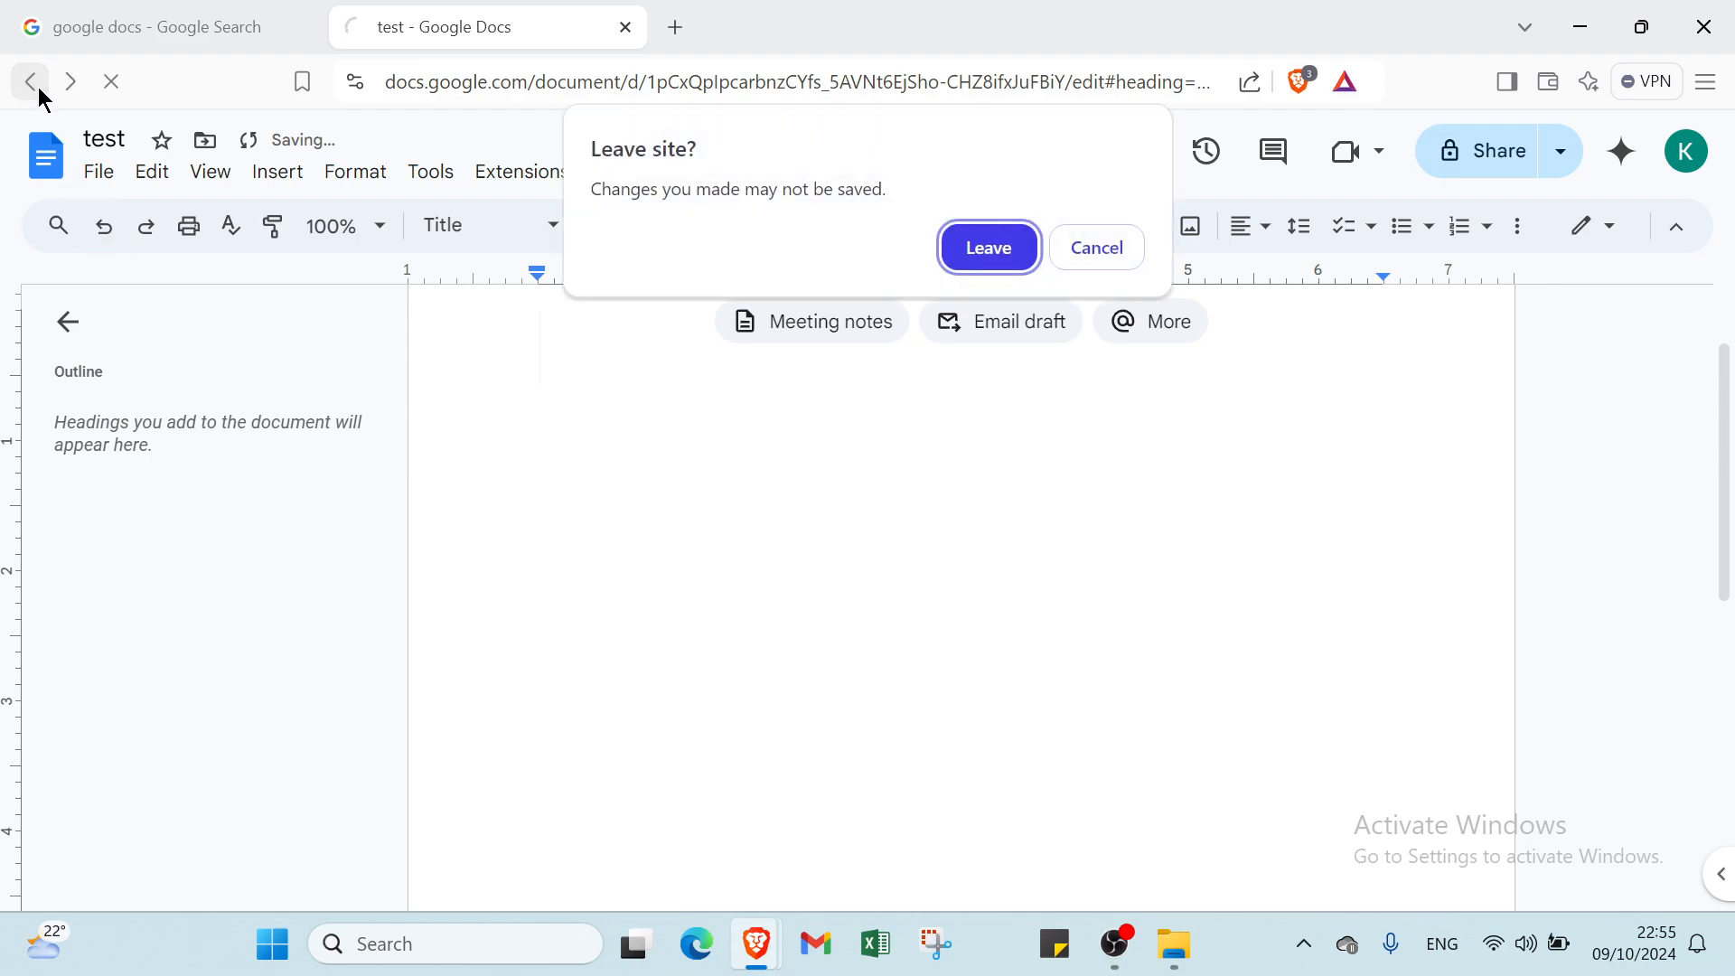
{"action": "left_click", "coordinate": [984, 247]}
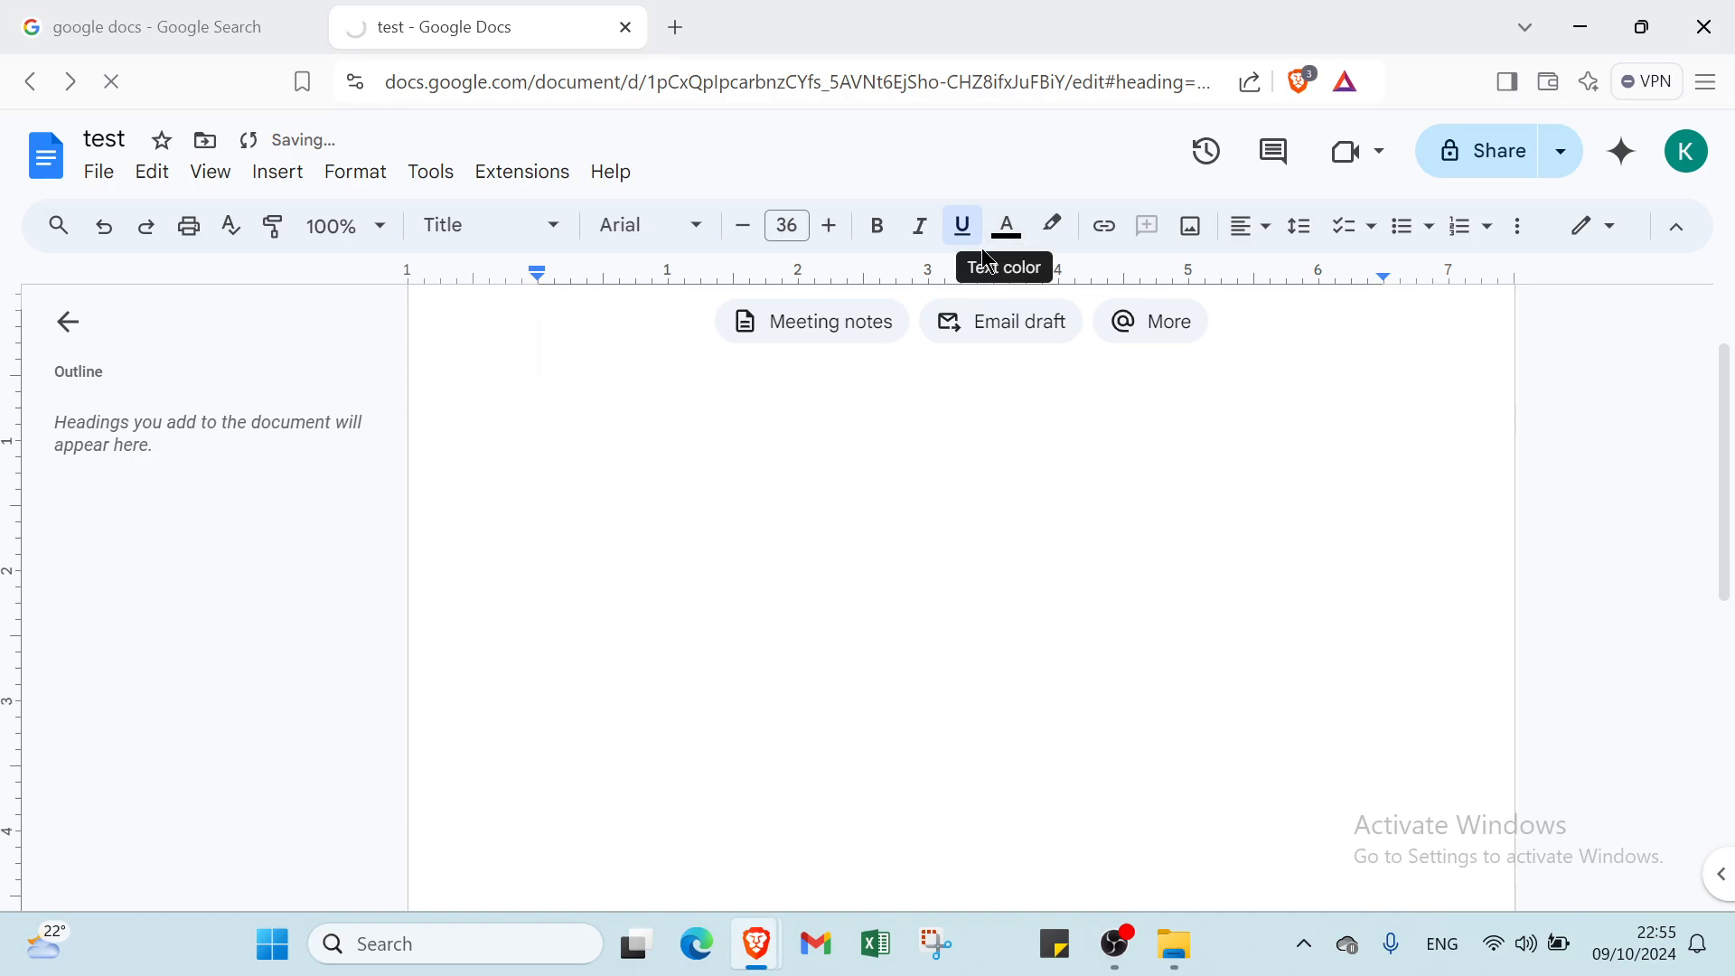
{"action": "left_click", "coordinate": [201, 32]}
{"action": "left_click", "coordinate": [375, 38]}
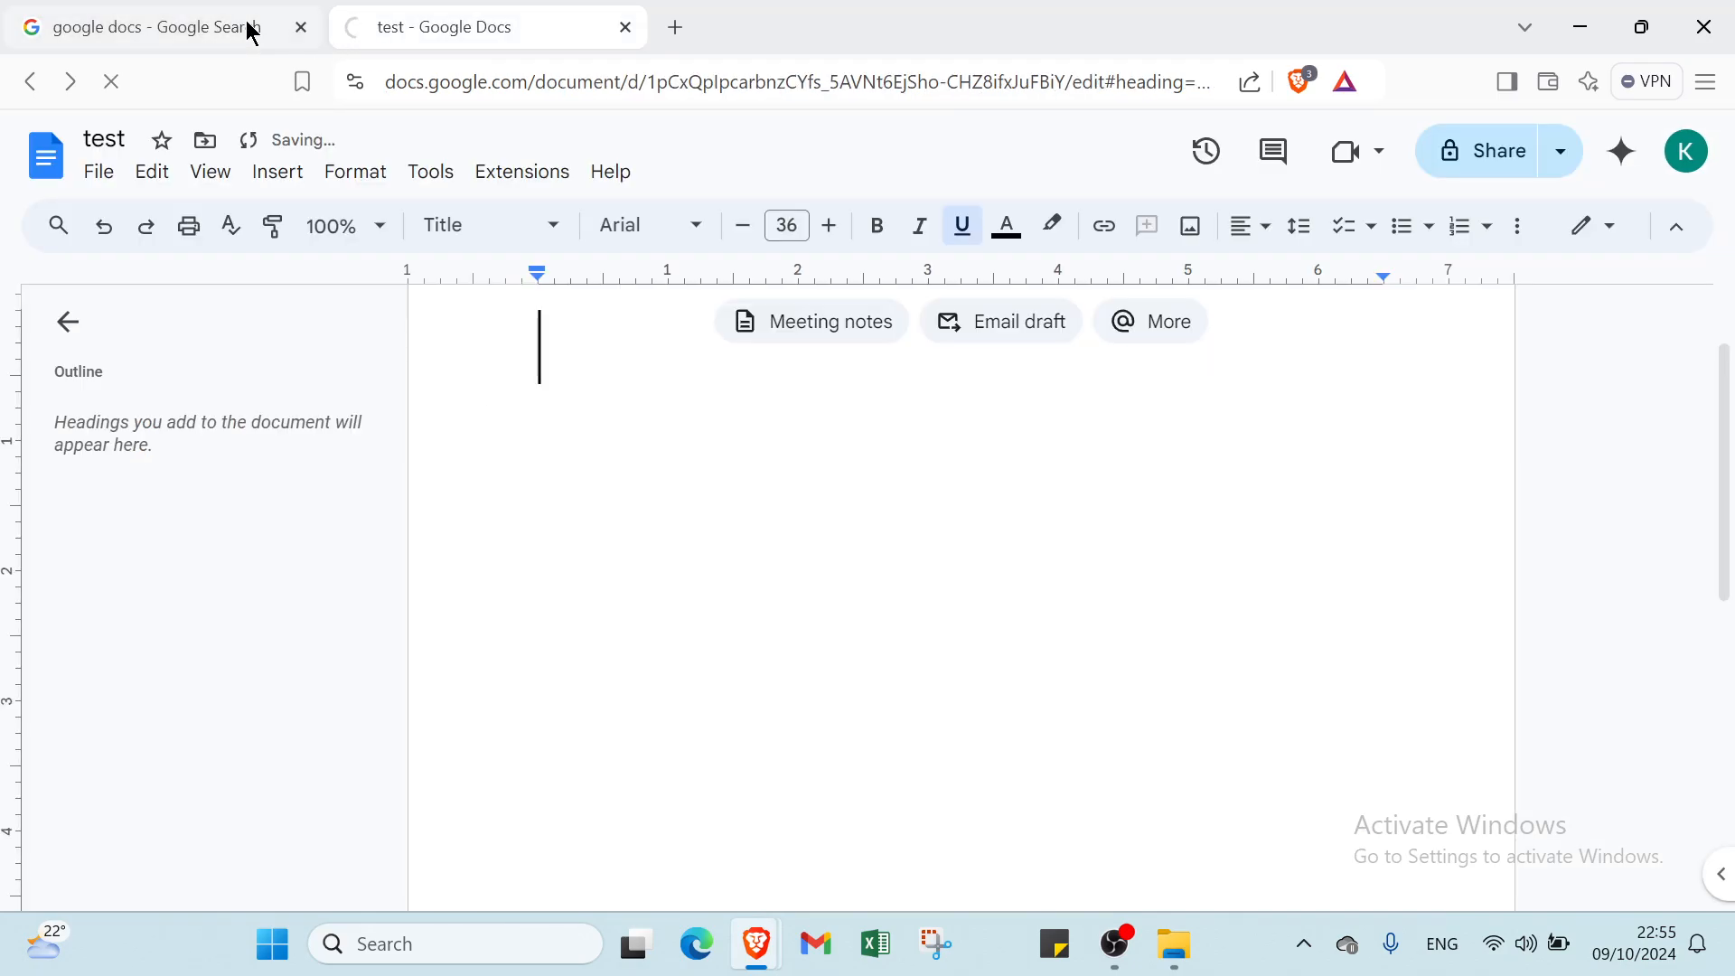
{"action": "left_click", "coordinate": [248, 29]}
{"action": "left_click", "coordinate": [398, 45]}
{"action": "left_click", "coordinate": [210, 35]}
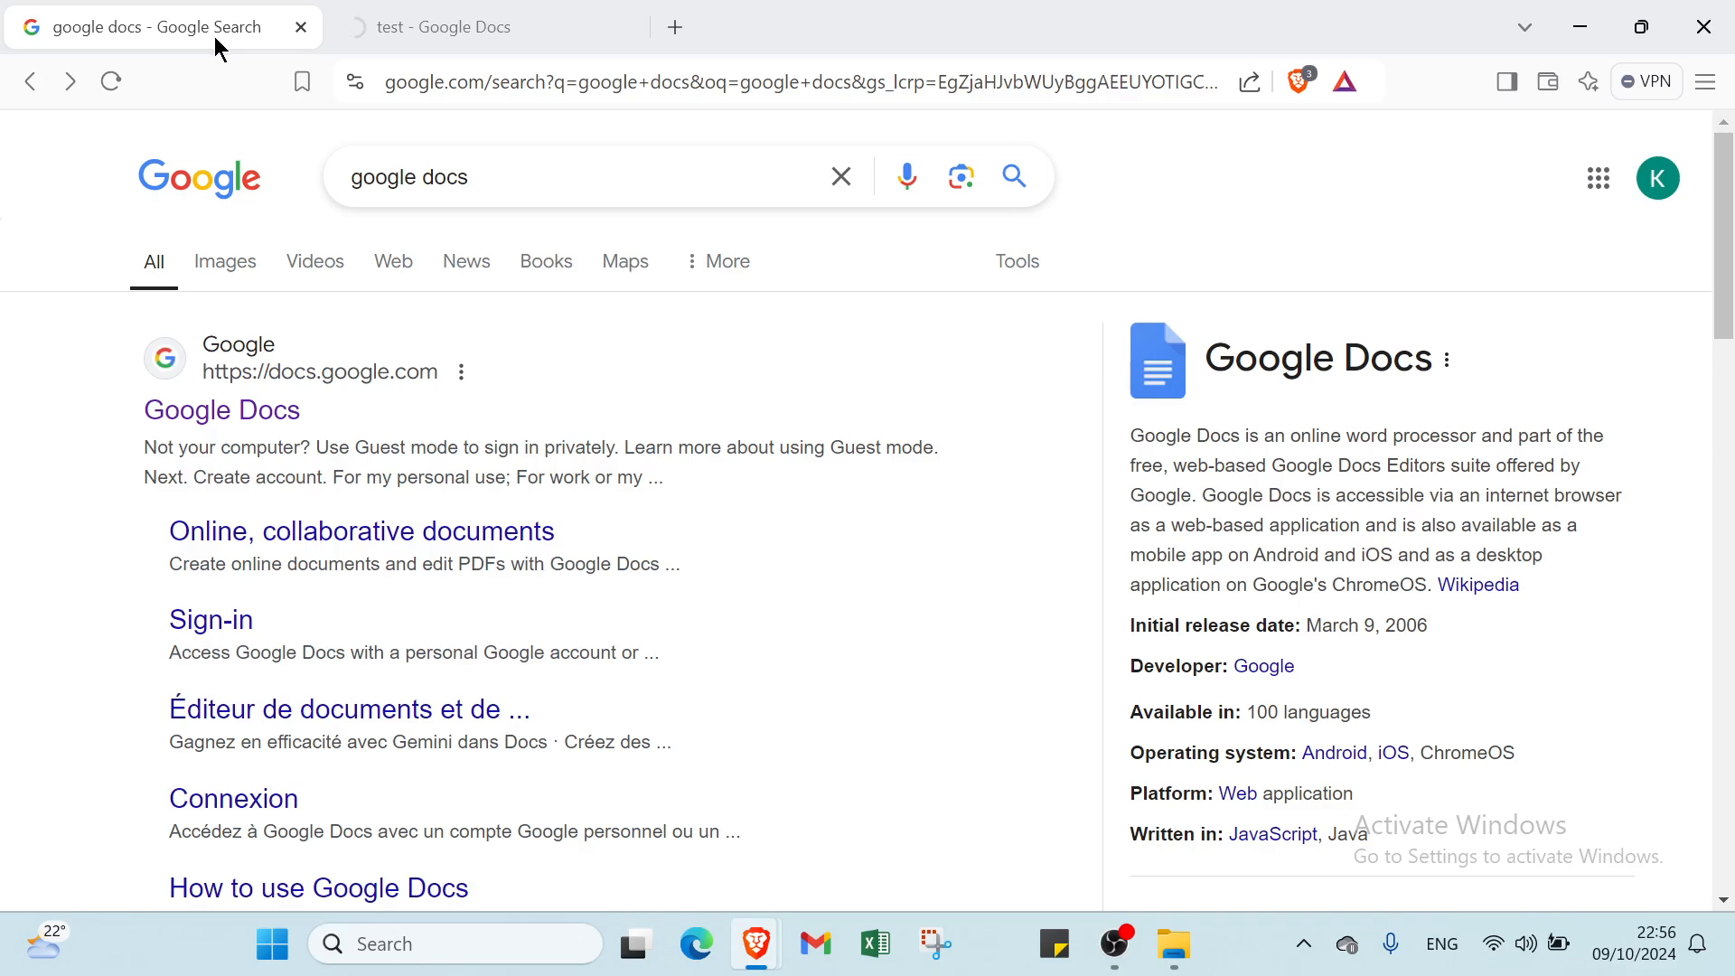